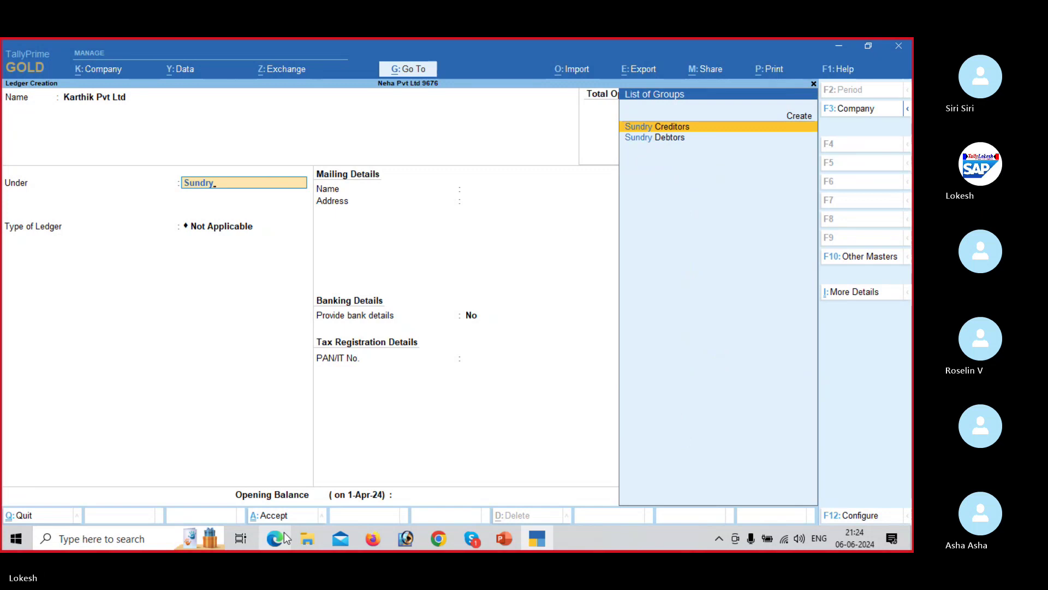
Step: Save Karthik Pvt Ltd under Sundry Creditors with its mailing address filled in
{"action": "key", "text": "Return"}
{"action": "key", "text": "Return"}
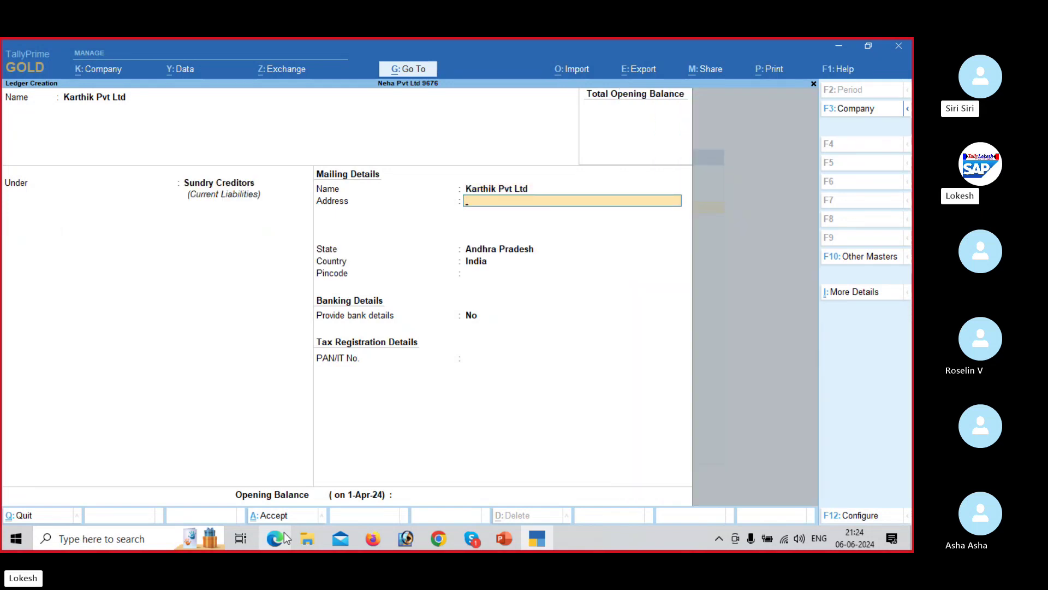
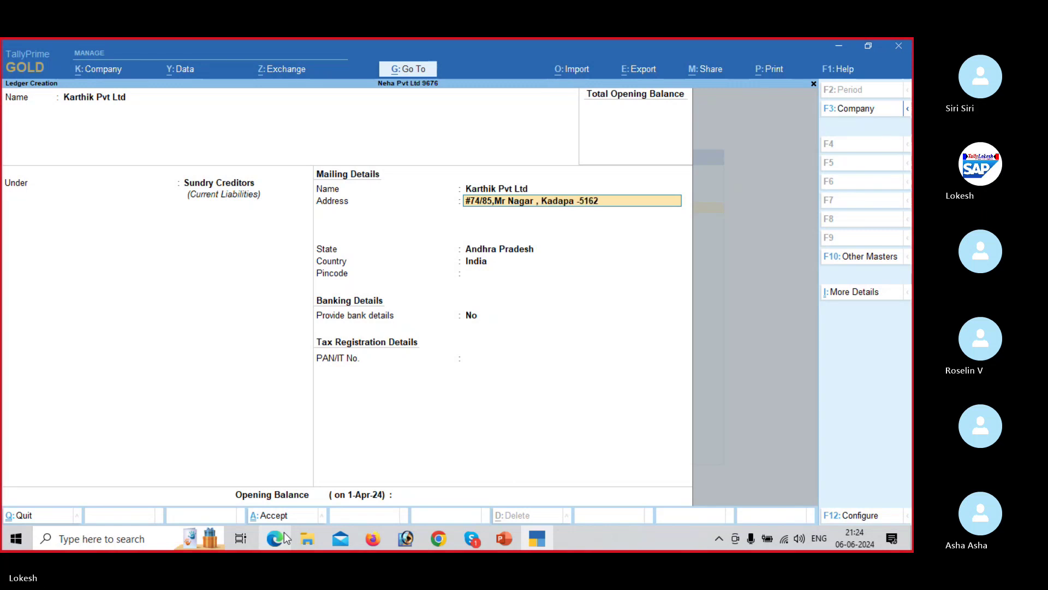
{"action": "key", "text": "Return"}
{"action": "key", "text": "Return"}
{"action": "key", "text": "Return"}
{"action": "key", "text": "Return"}
{"action": "key", "text": "Return"}
{"action": "key", "text": "Return"}
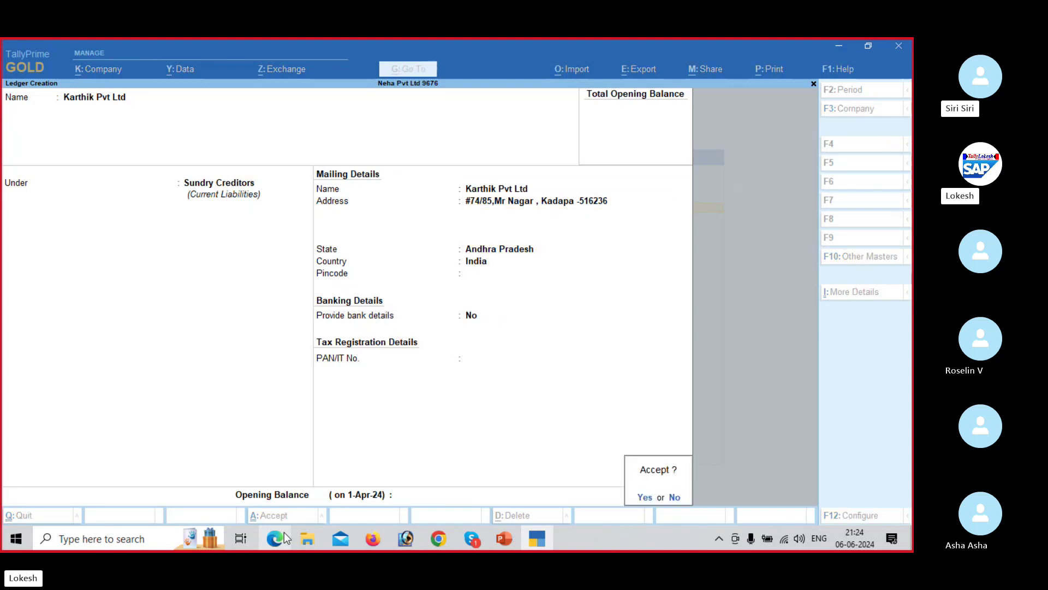
{"action": "key", "text": "Return"}
{"action": "key", "text": "alt+Tab"}
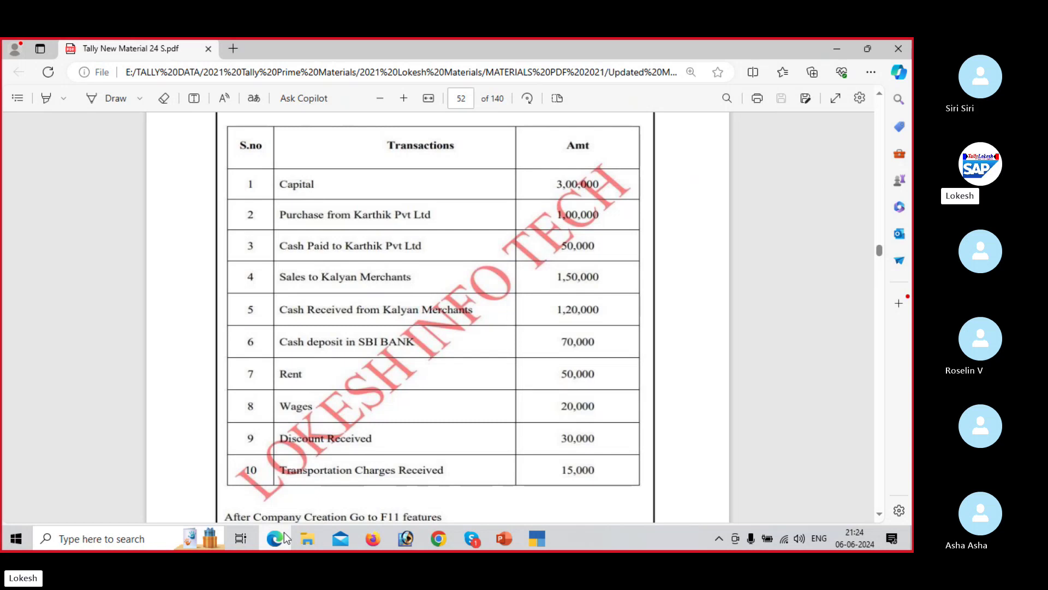
Step: Create a ledger named Sales under the Sales Accounts group
{"action": "key", "text": "alt+Tab"}
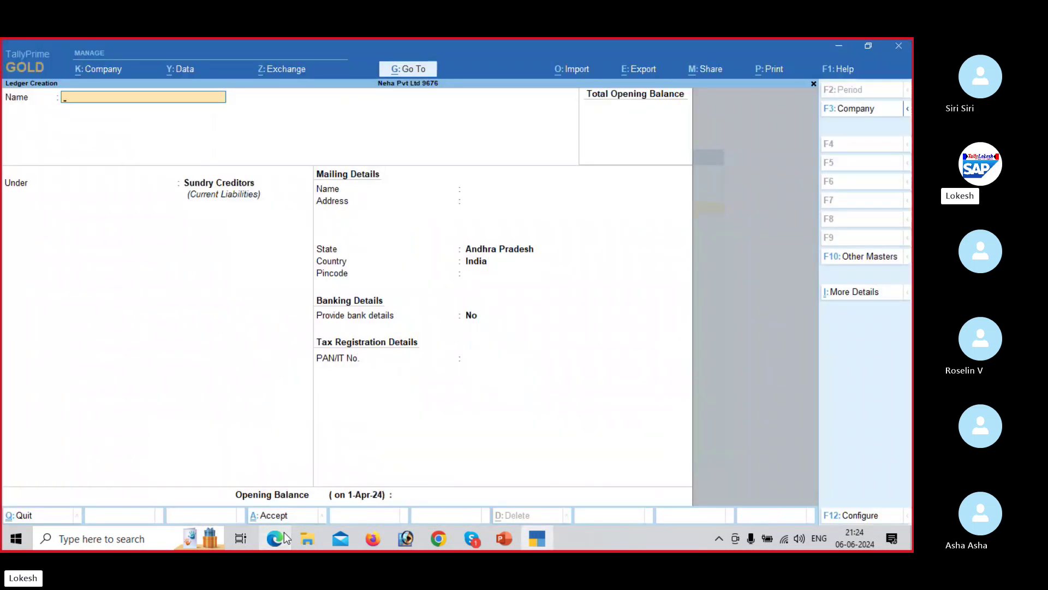
{"action": "type", "text": "Sales"}
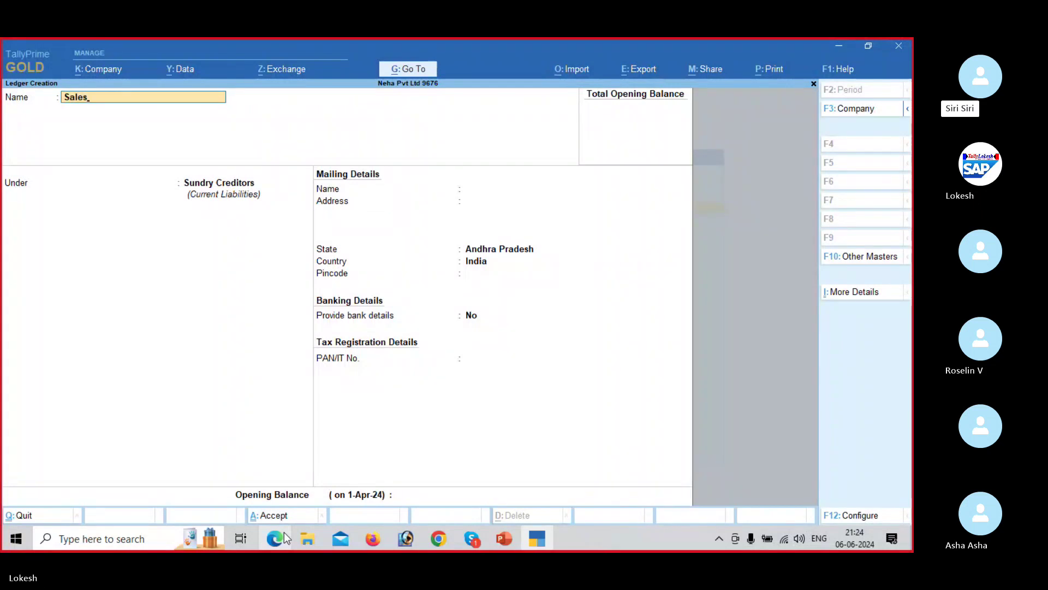
{"action": "key", "text": "Return"}
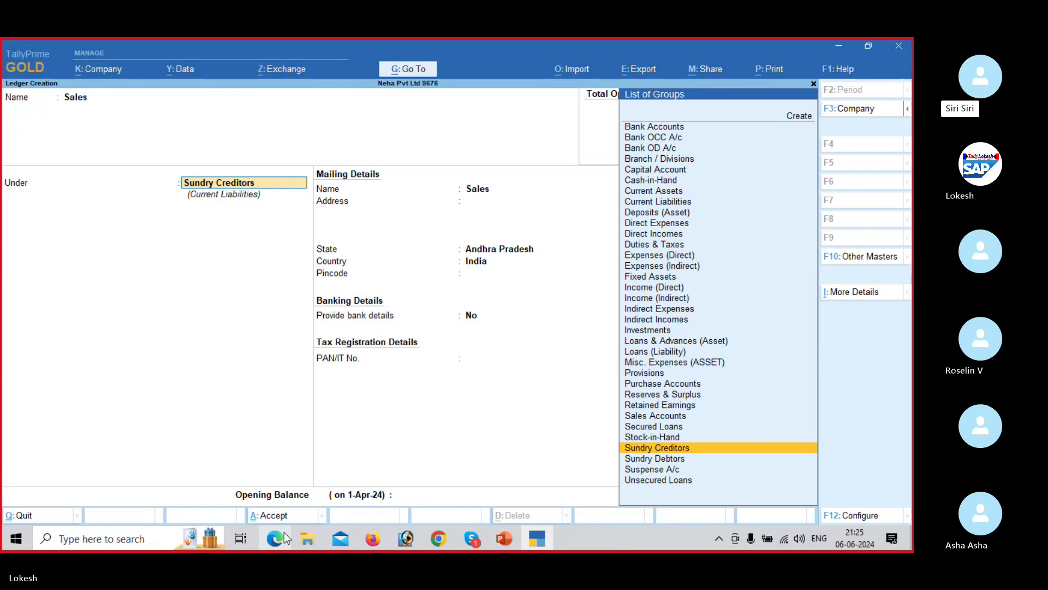
{"action": "type", "text": "Sa"}
{"action": "key", "text": "Return"}
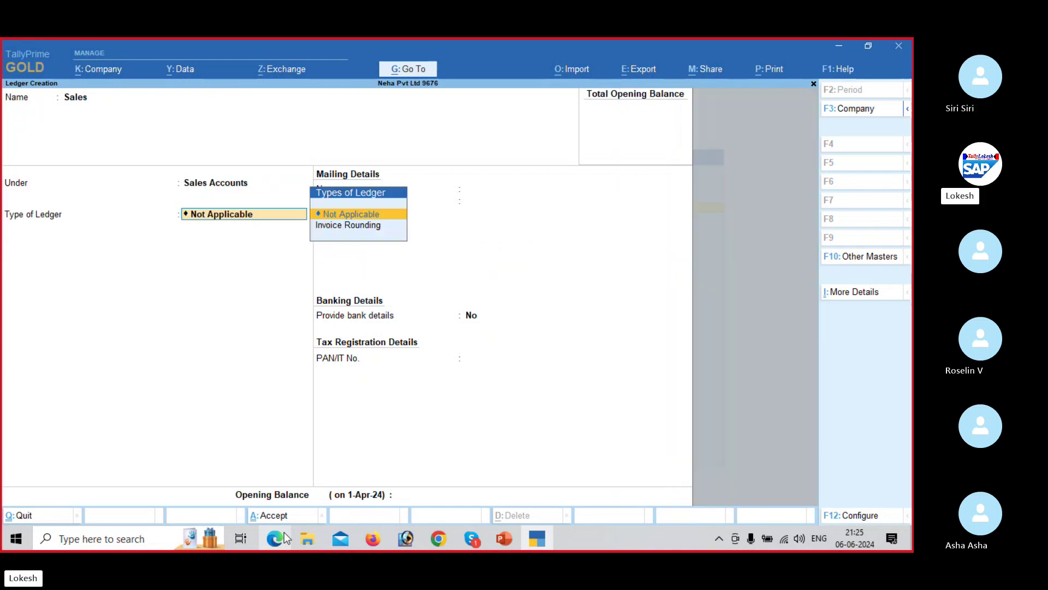
{"action": "key", "text": "Return"}
{"action": "key", "text": "Return"}
{"action": "key", "text": "Return"}
{"action": "key", "text": "Return"}
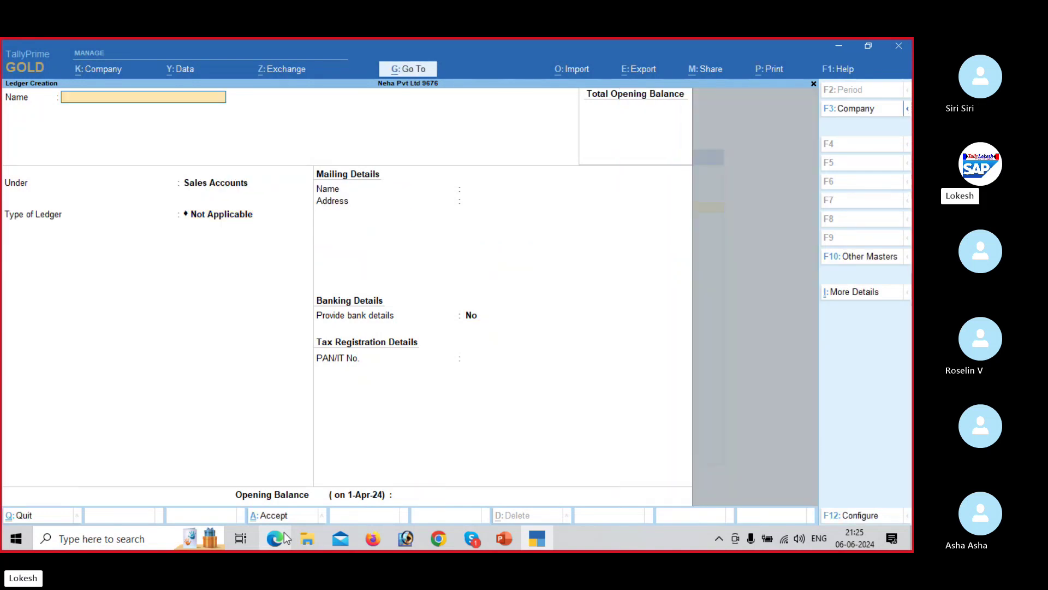
{"action": "left_click", "coordinate": [276, 539]}
Step: Create the Kalyan Merchants ledger under Sundry Debtors with its mailing address
{"action": "left_click", "coordinate": [284, 538]}
{"action": "type", "text": "Kalyan"}
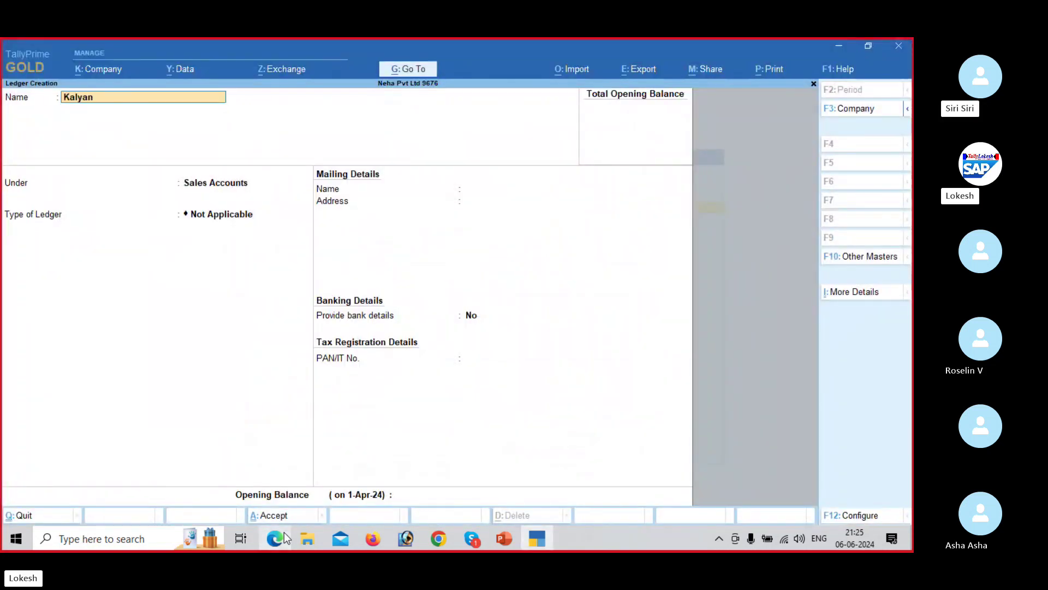
{"action": "type", "text": " merchants"}
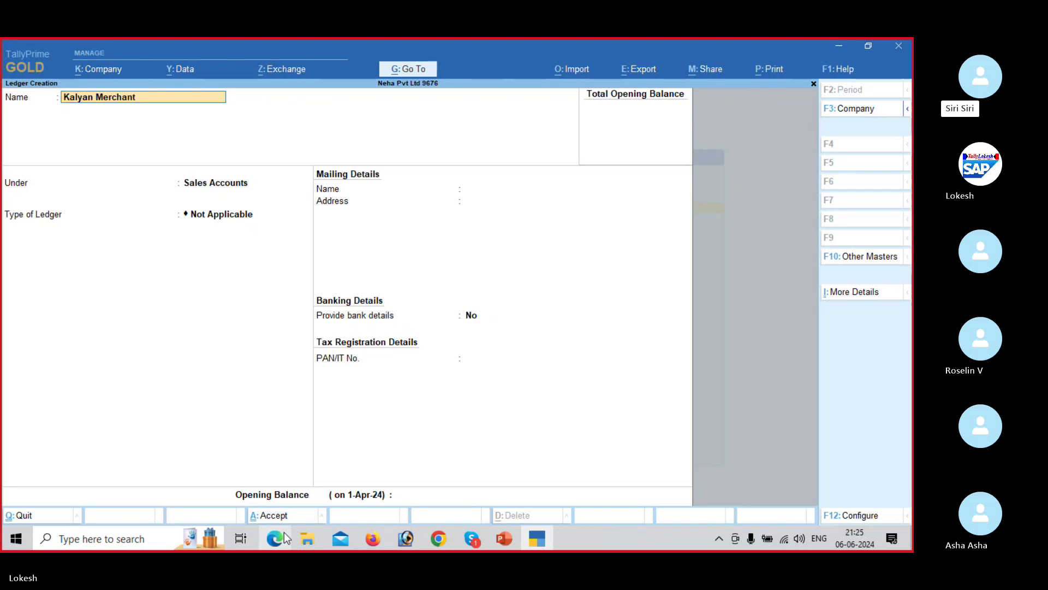
{"action": "key", "text": "Return"}
{"action": "type", "text": "Sun"}
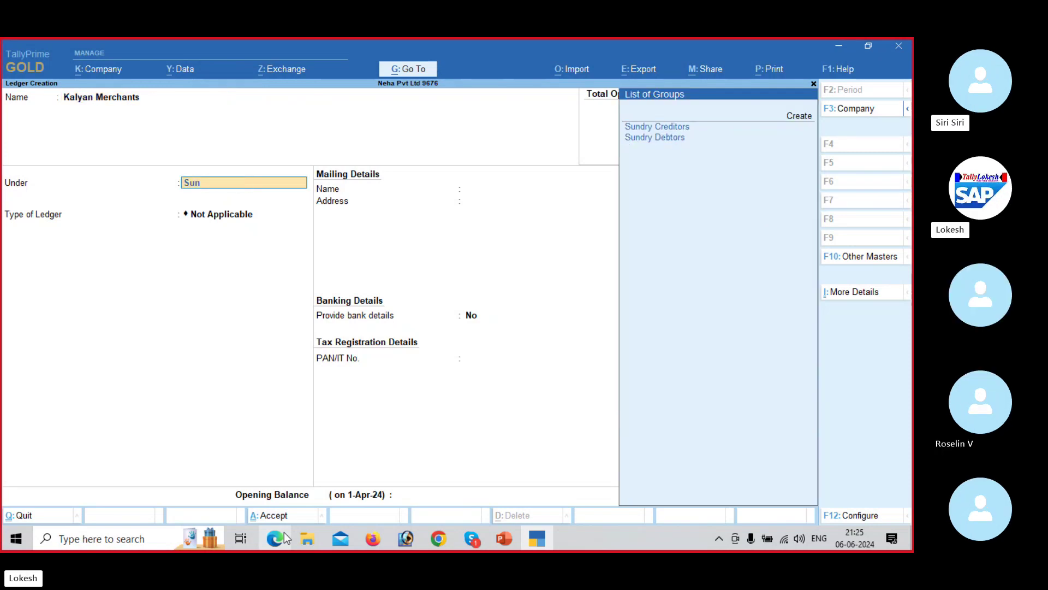
{"action": "key", "text": "Down"}
{"action": "key", "text": "Return"}
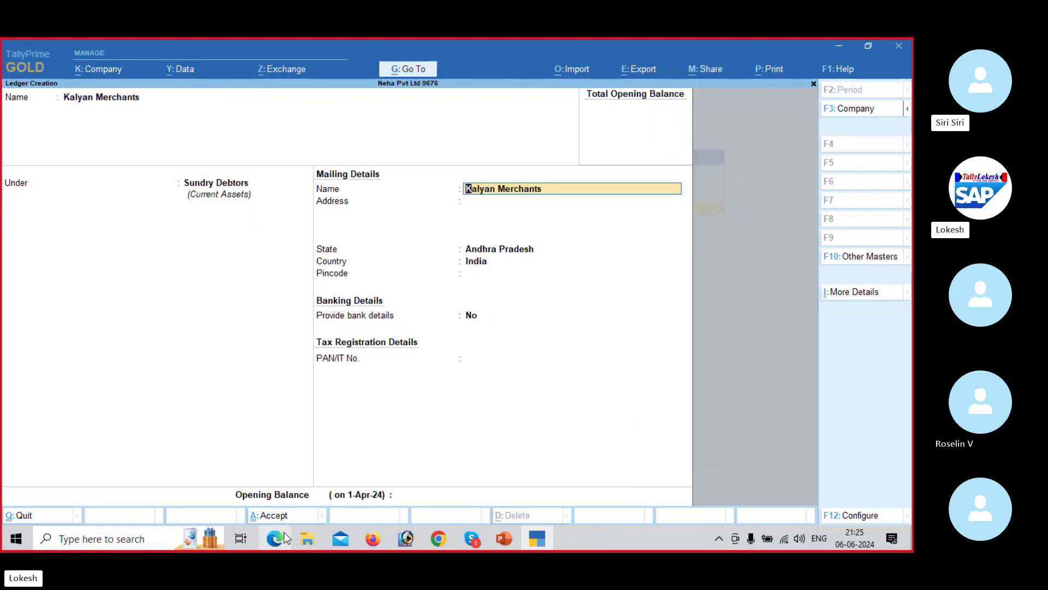
{"action": "key", "text": "Return"}
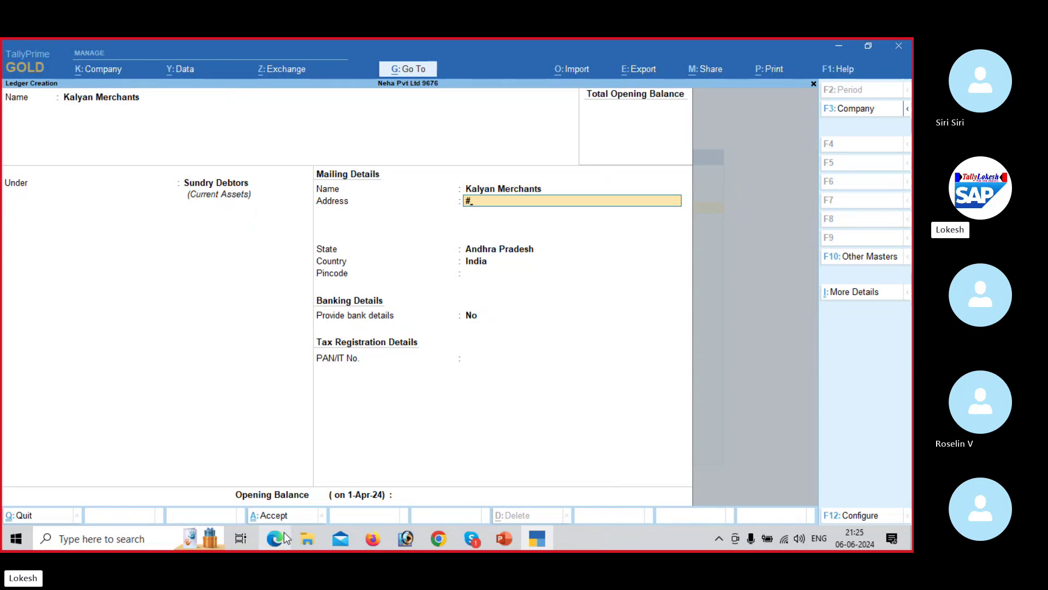
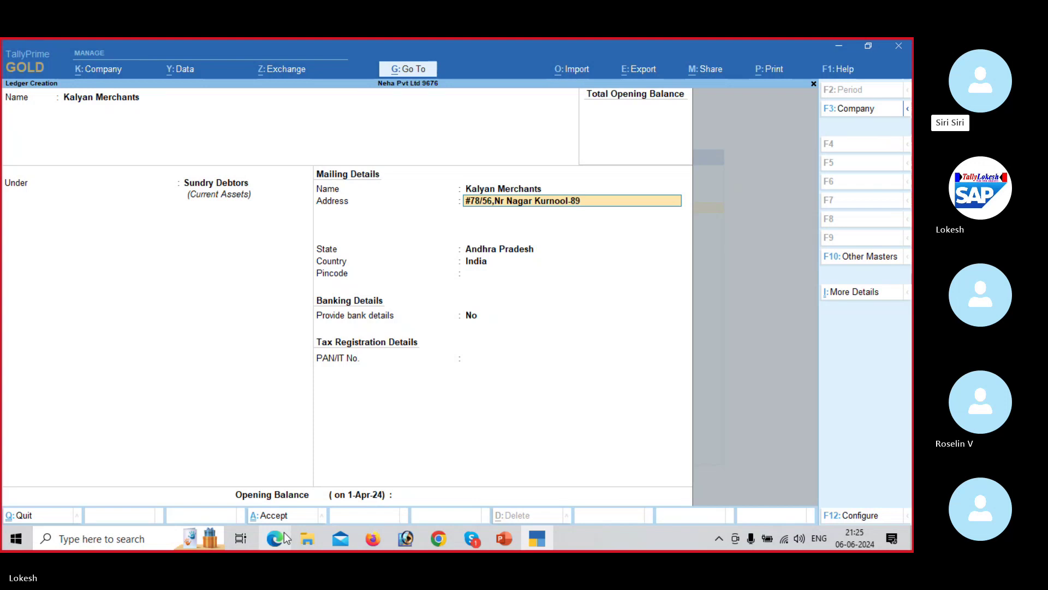
{"action": "key", "text": "Return"}
{"action": "key", "text": "Return"}
{"action": "key", "text": "Return"}
{"action": "key", "text": "Return"}
{"action": "key", "text": "Return"}
{"action": "key", "text": "Return"}
{"action": "key", "text": "Return"}
{"action": "key", "text": "Return"}
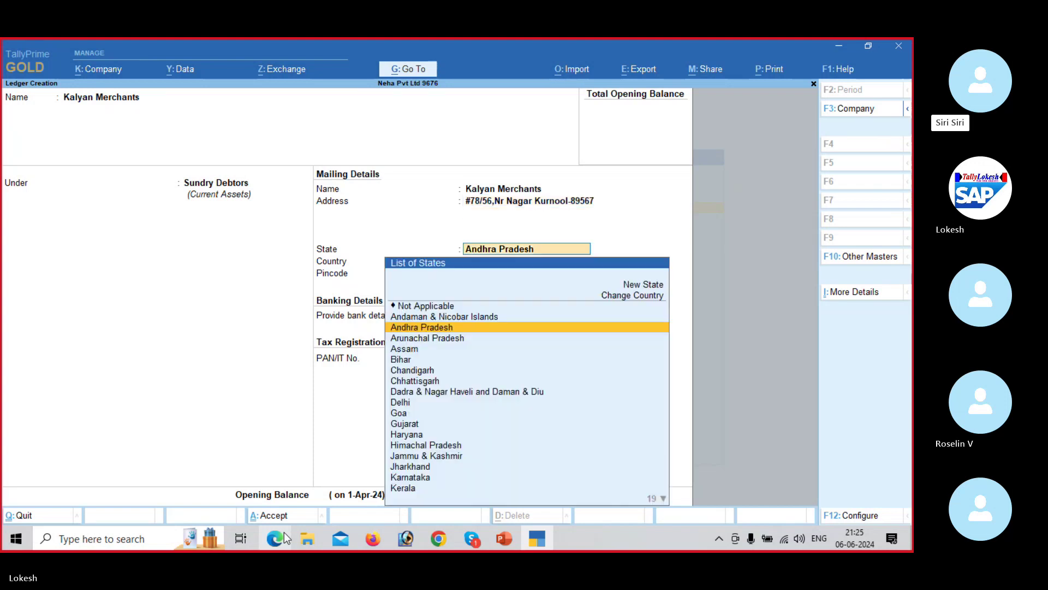
{"action": "key", "text": "Return"}
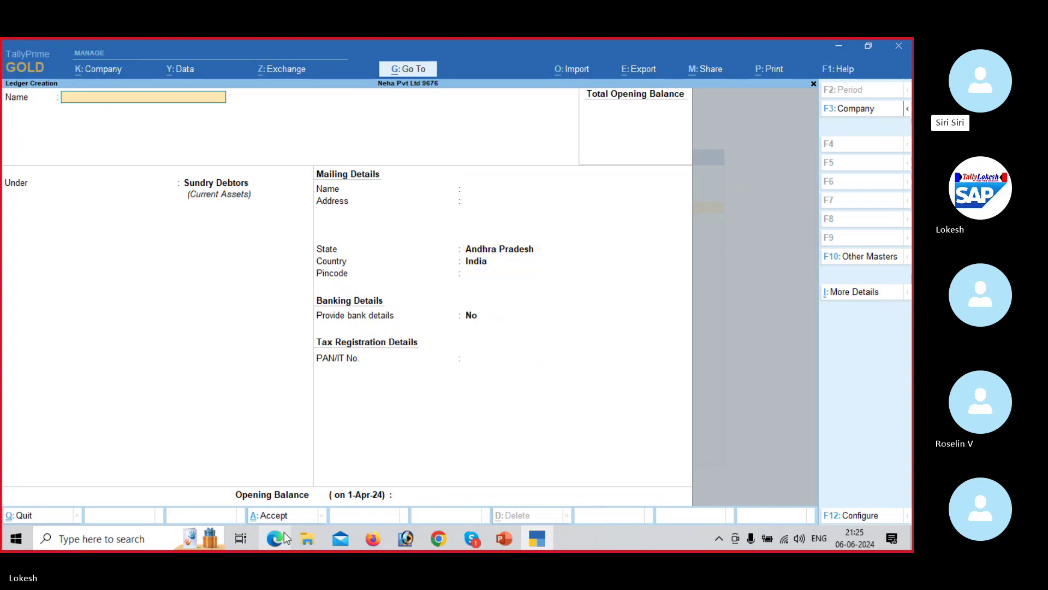
{"action": "left_click", "coordinate": [284, 538]}
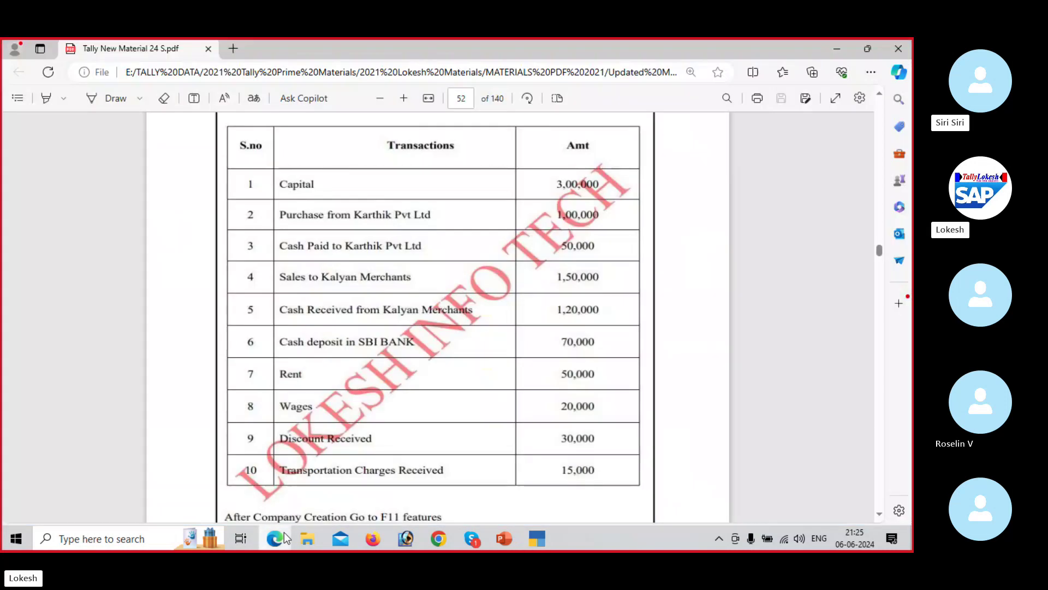
Step: Create Sbi Bank under Bank Accounts, entering its account number and IFS code SBI75555
{"action": "key", "text": "Down"}
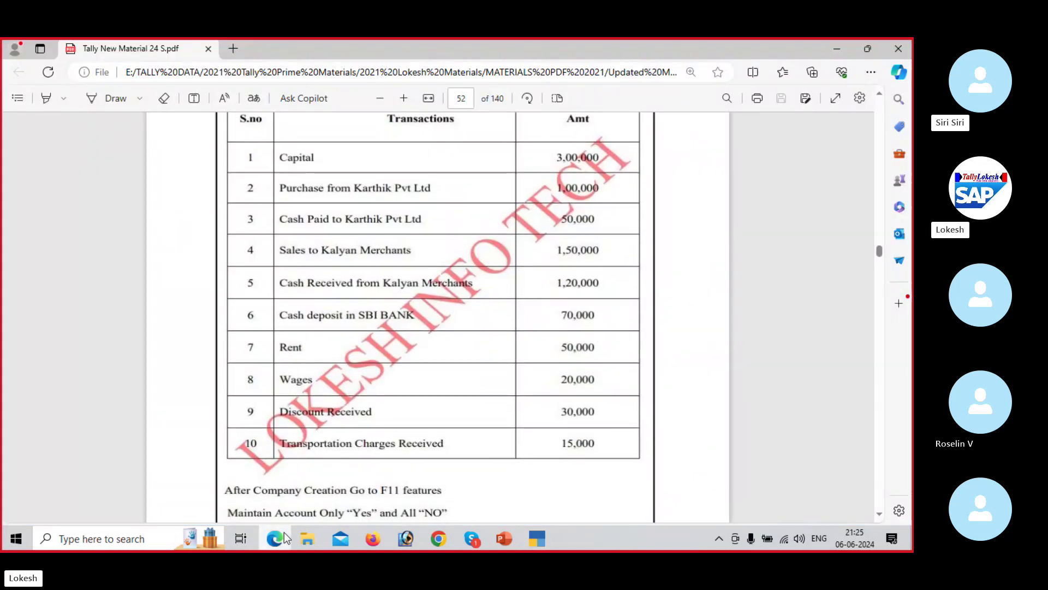
{"action": "key", "text": "Down"}
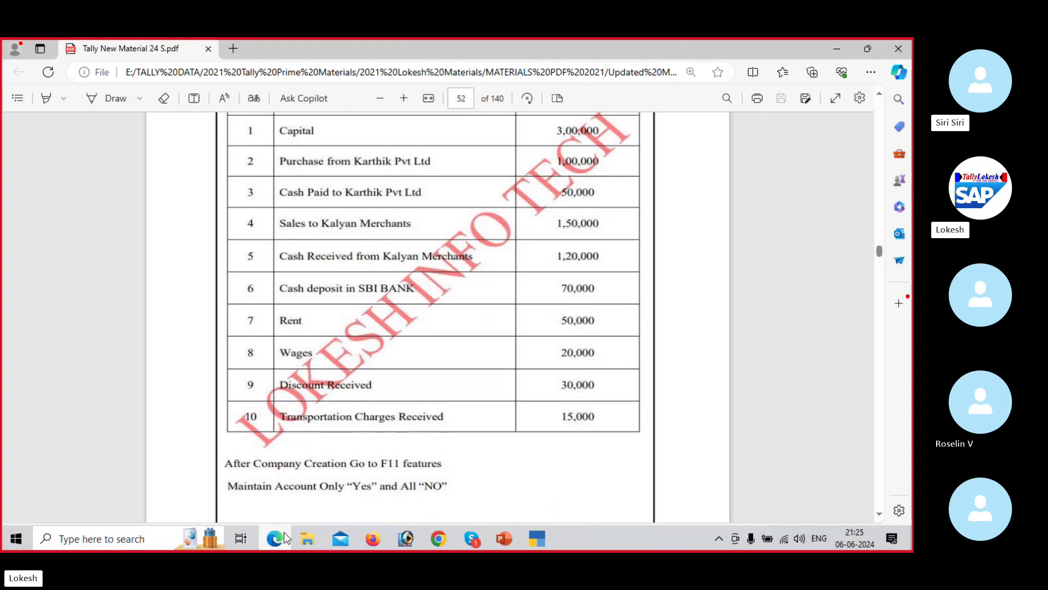
{"action": "left_click", "coordinate": [284, 539]}
{"action": "type", "text": "Sbi"}
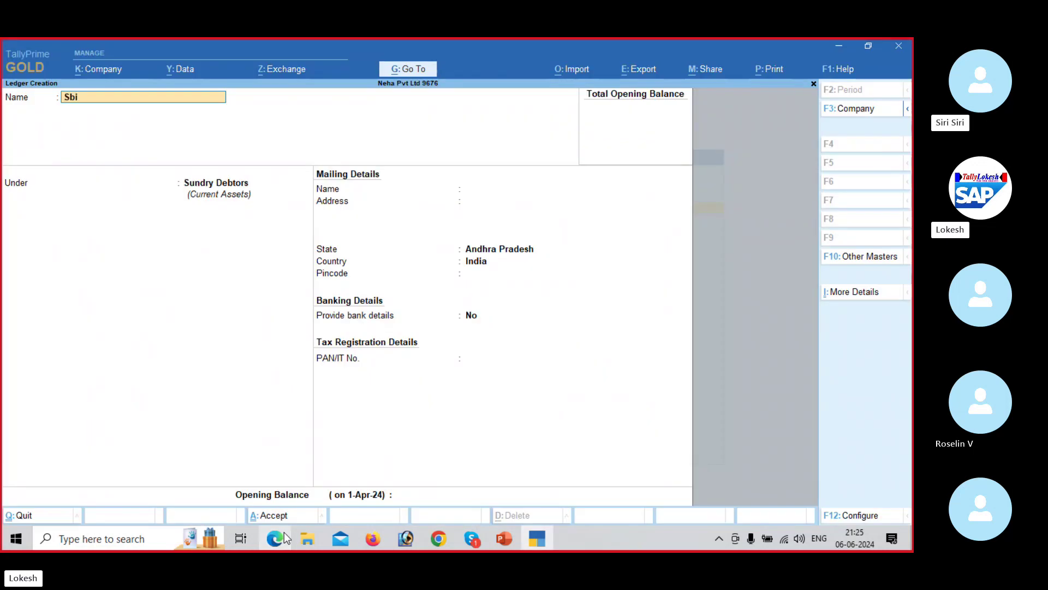
{"action": "type", "text": " Bank"}
{"action": "key", "text": "Return"}
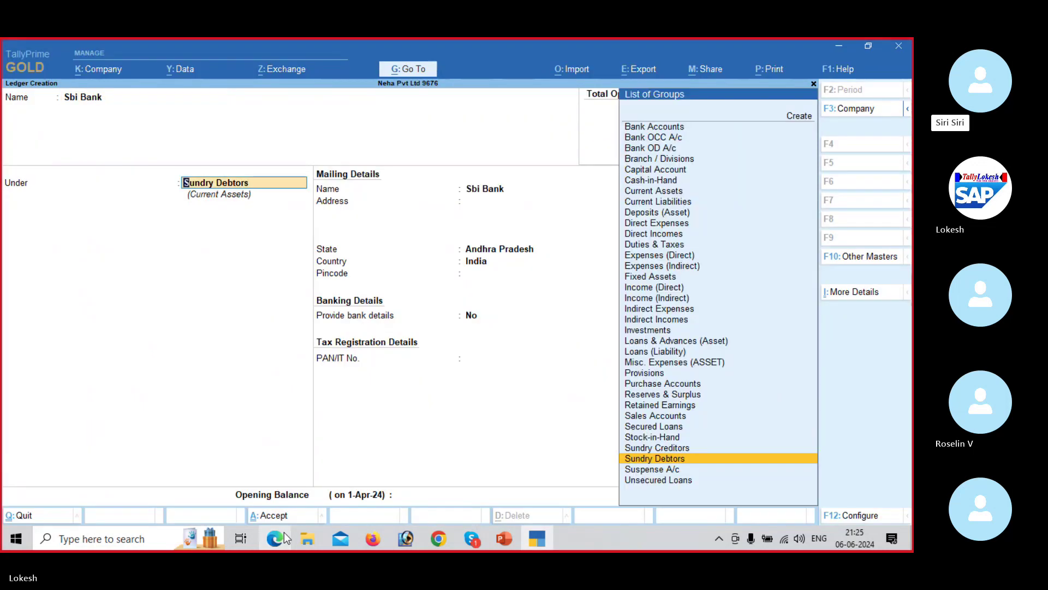
{"action": "type", "text": "Ba"}
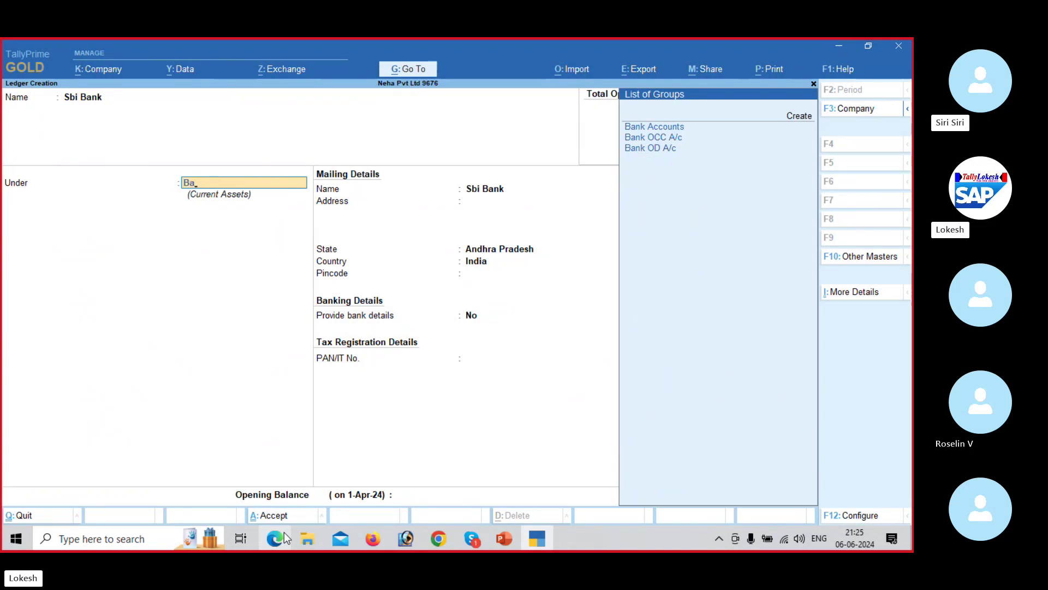
{"action": "key", "text": "Return"}
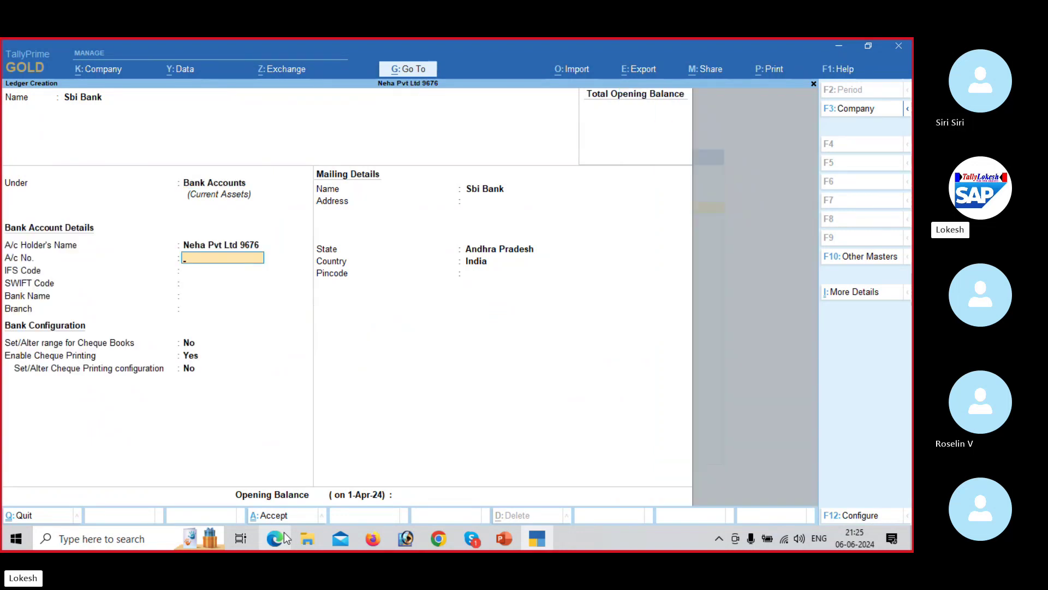
{"action": "key", "text": "Return"}
{"action": "type", "text": "S"}
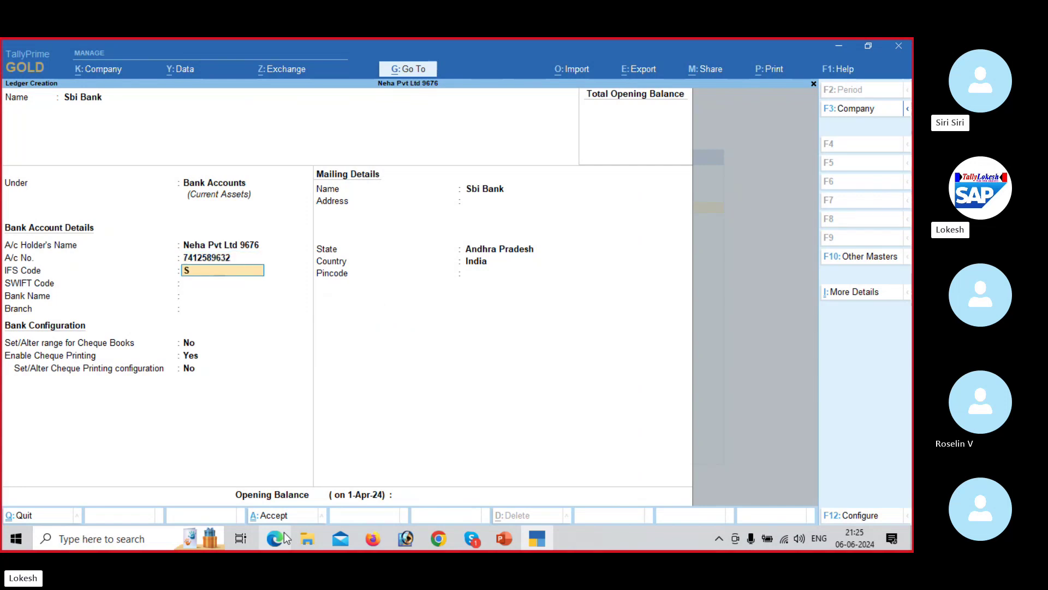
{"action": "type", "text": "BI75555"}
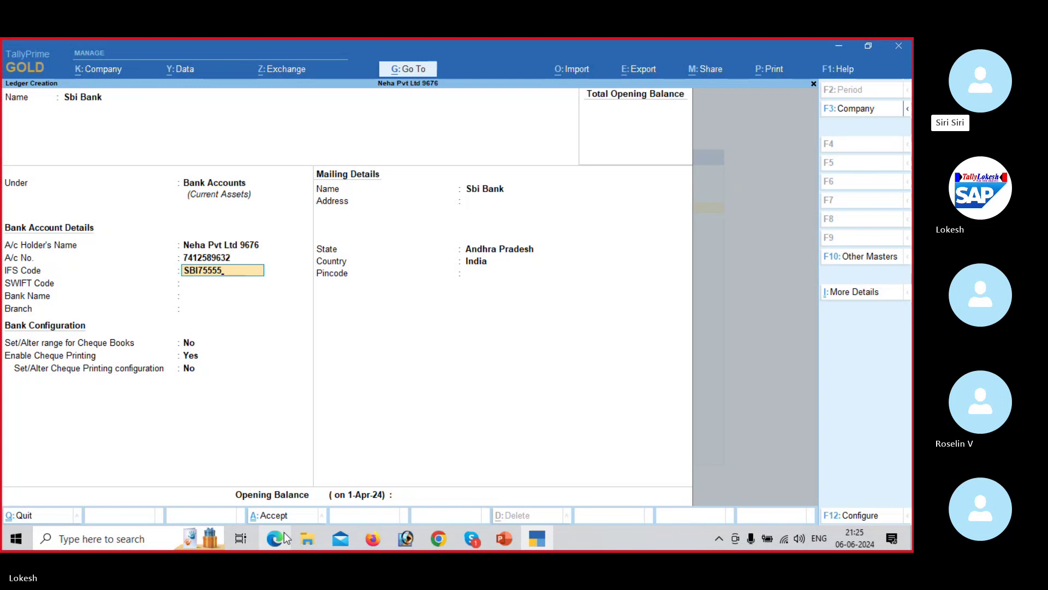
{"action": "key", "text": "Return"}
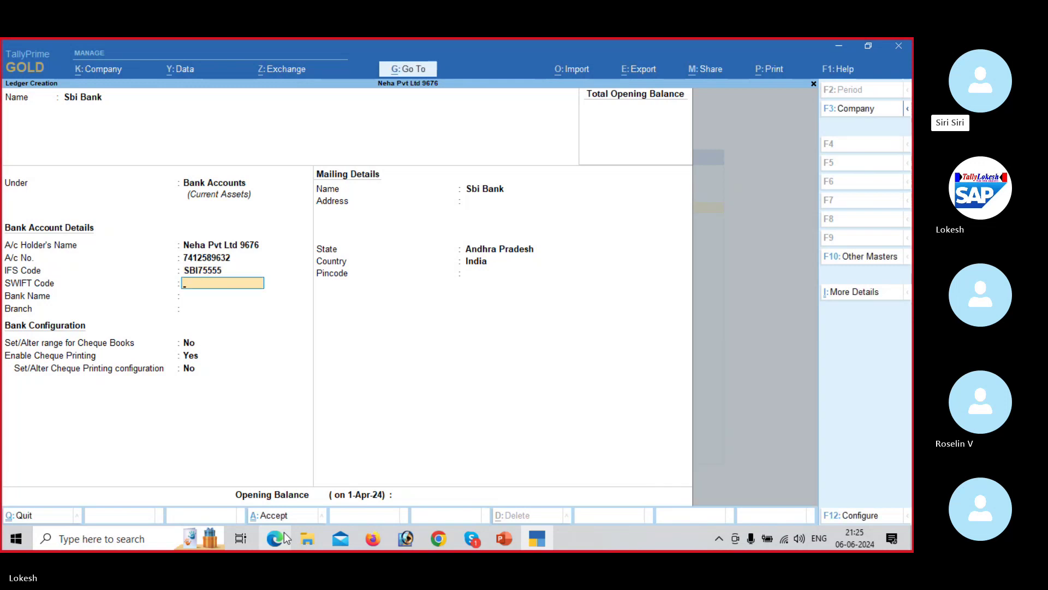
Step: Enter SWIFT code 748525225, set Bank Name to Not Applicable and branch Kadapa, then save
{"action": "type", "text": "74852"}
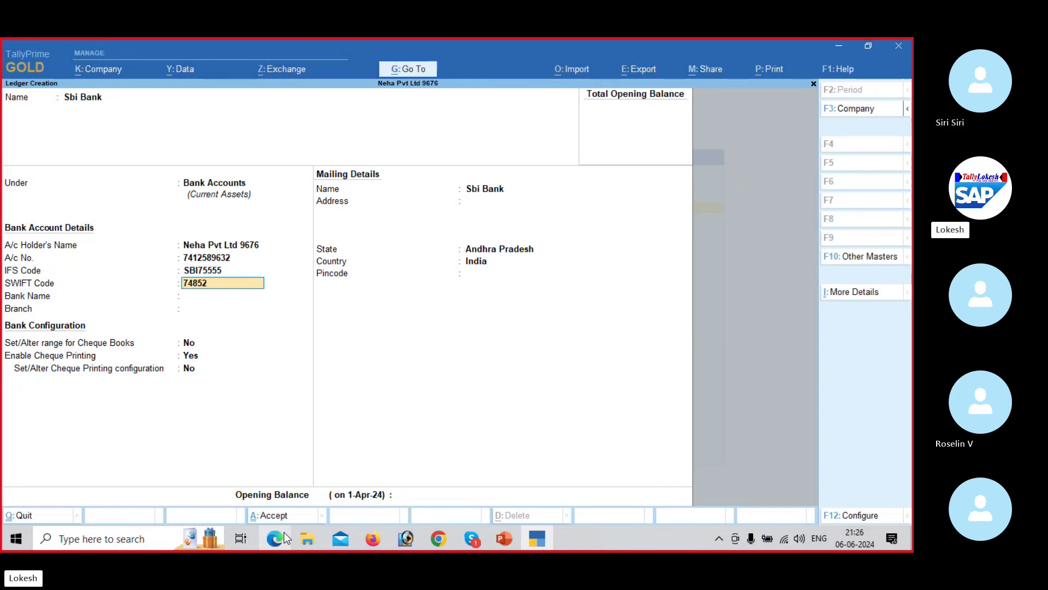
{"action": "type", "text": "5225"}
{"action": "key", "text": "Return"}
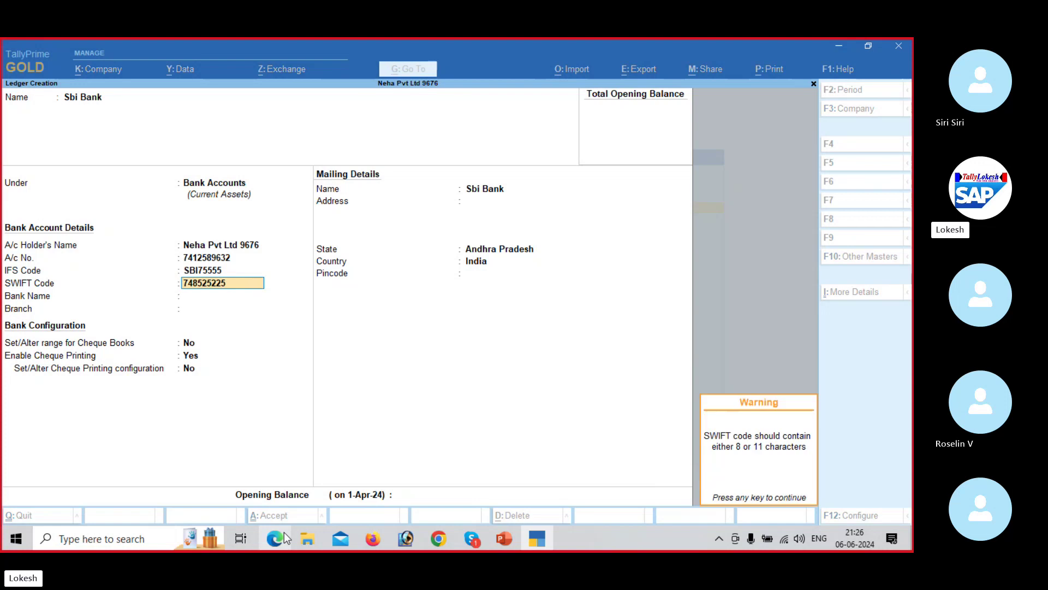
{"action": "key", "text": "Return"}
{"action": "key", "text": "Return"}
{"action": "type", "text": "Kadapa"}
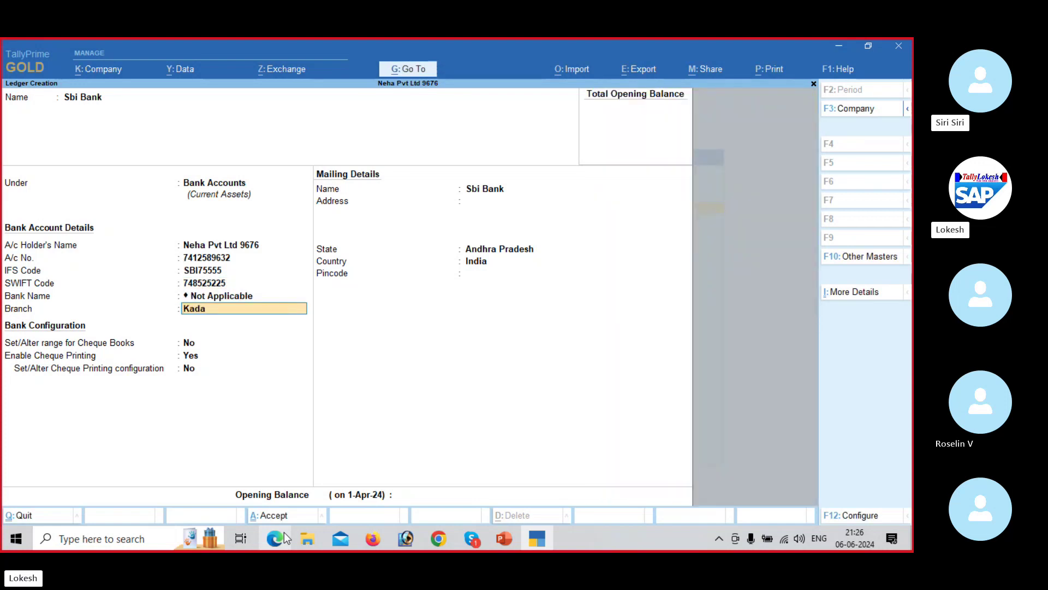
{"action": "key", "text": "Return"}
{"action": "key", "text": "Return"}
{"action": "key", "text": "Return"}
{"action": "key", "text": "Return"}
{"action": "key", "text": "Return"}
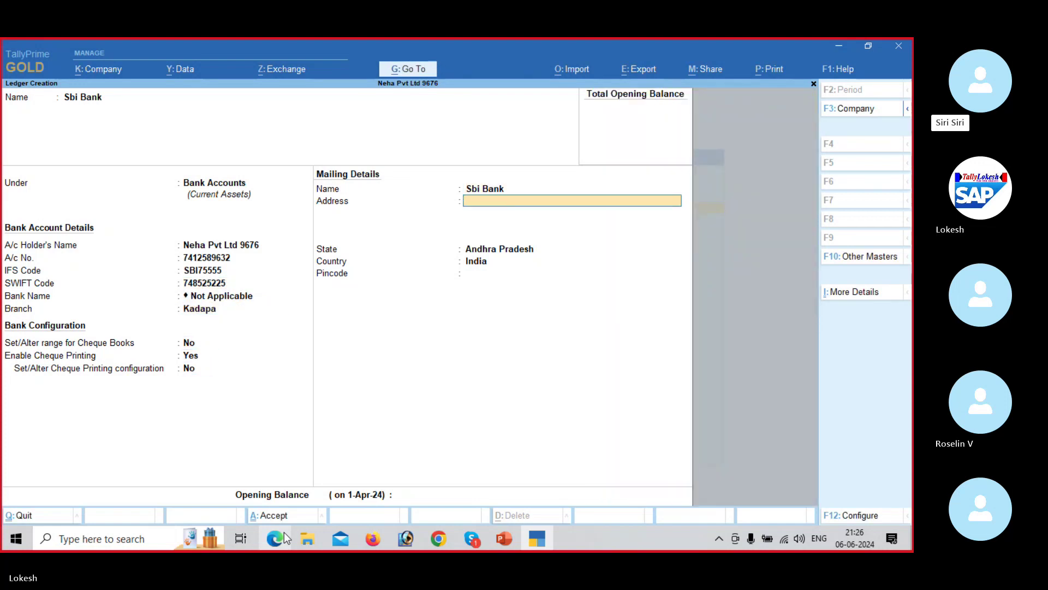
{"action": "key", "text": "Return"}
{"action": "key", "text": "Return"}
{"action": "key", "text": "Return"}
{"action": "key", "text": "Return"}
{"action": "key", "text": "Return"}
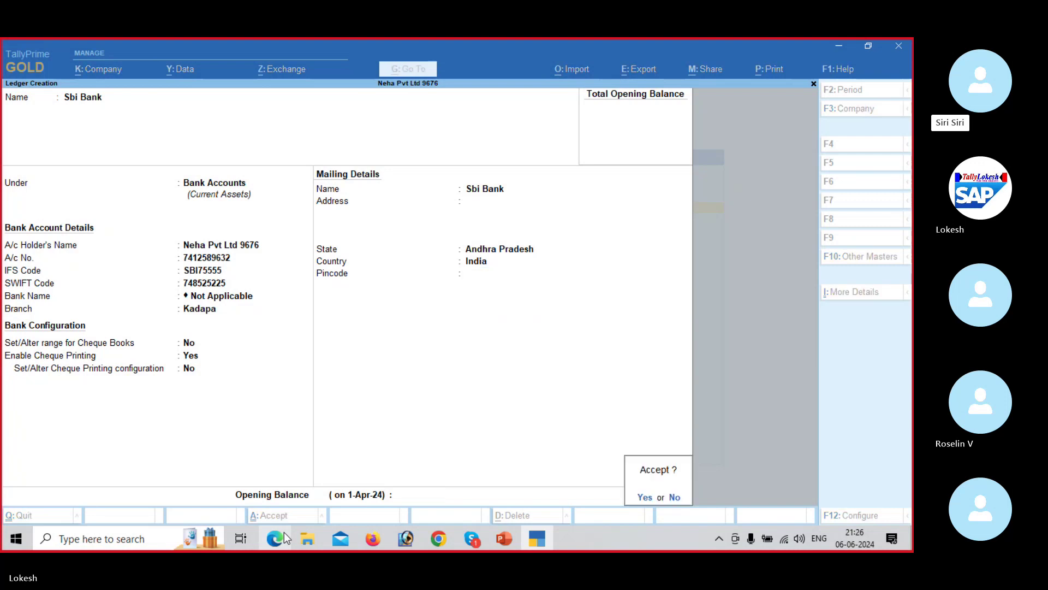
{"action": "key", "text": "Return"}
{"action": "left_click", "coordinate": [274, 537]}
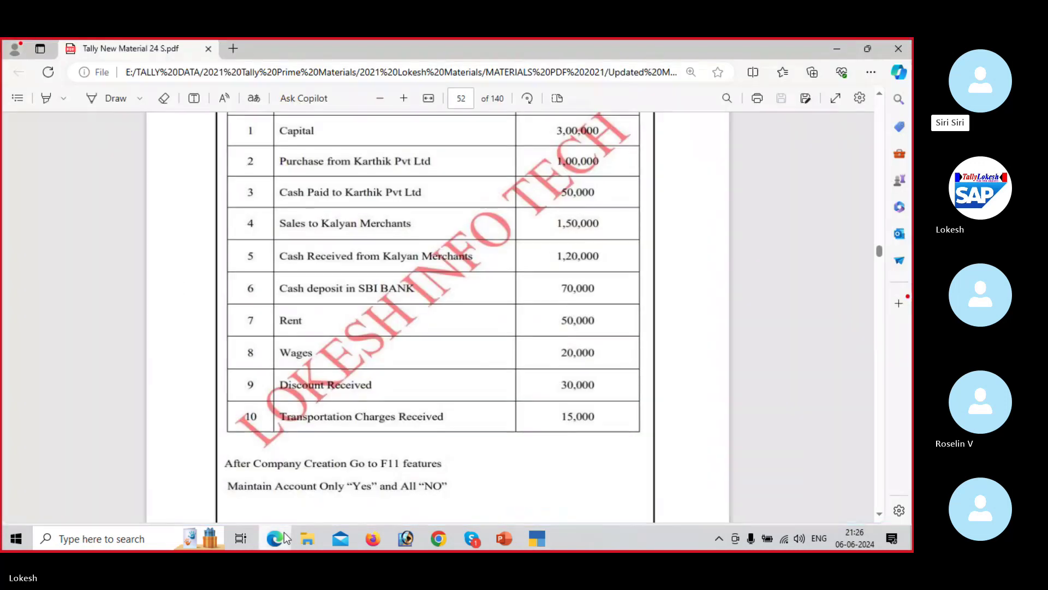
Step: Create the Rent ledger under Indirect Expenses
{"action": "left_click", "coordinate": [284, 538]}
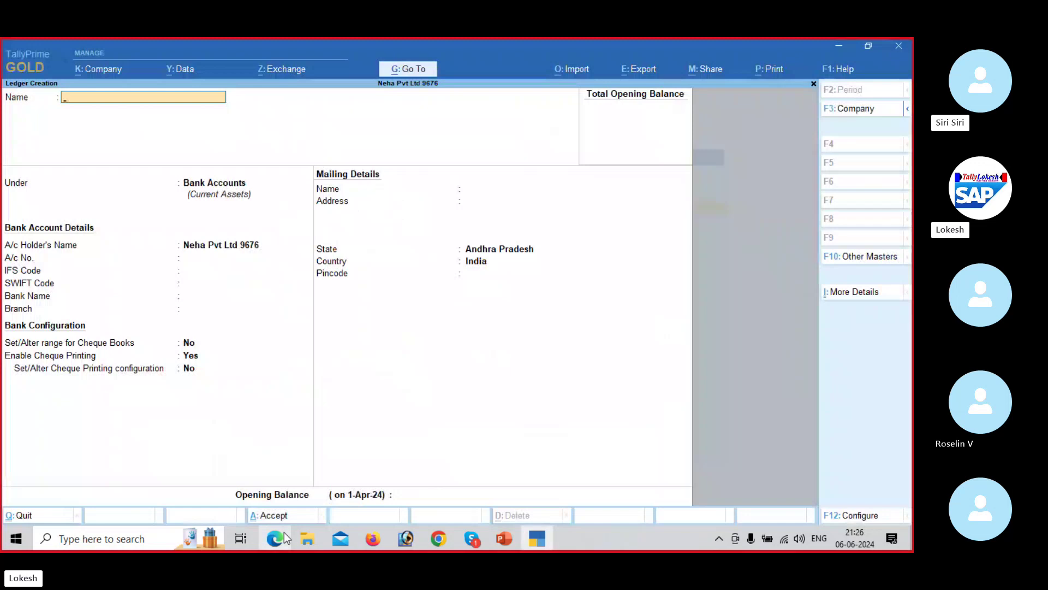
{"action": "type", "text": "Rent"}
{"action": "key", "text": "Return"}
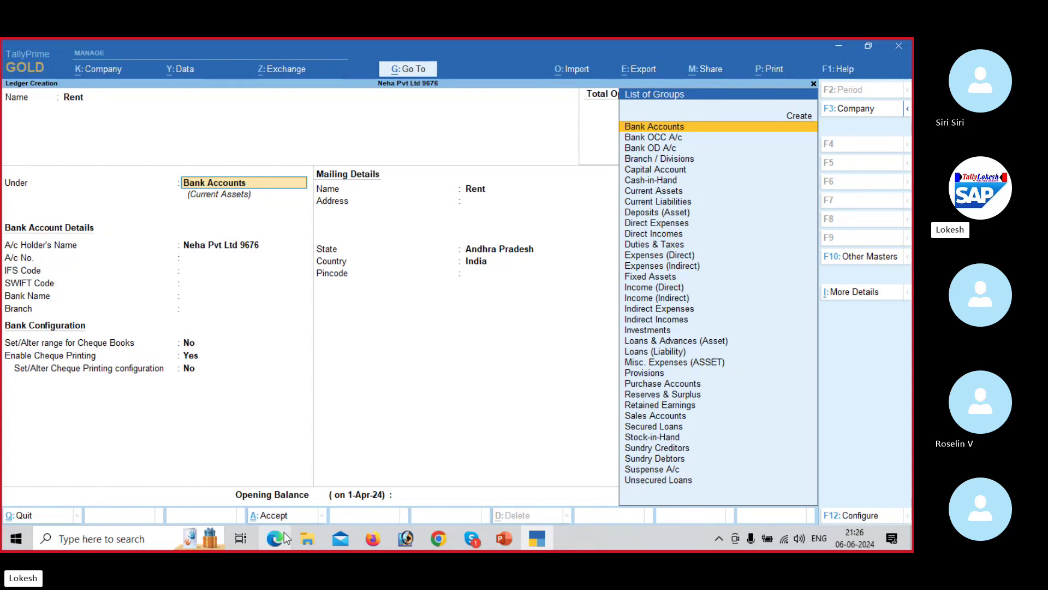
{"action": "type", "text": "ind"}
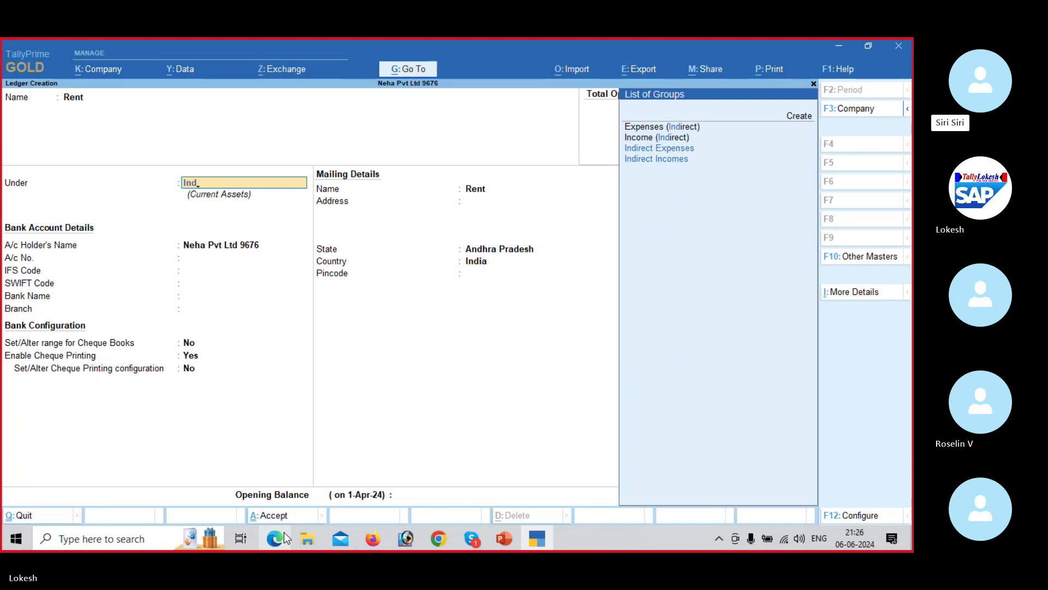
{"action": "key", "text": "Down"}
{"action": "key", "text": "Down"}
{"action": "key", "text": "Return"}
{"action": "key", "text": "Return"}
{"action": "key", "text": "Return"}
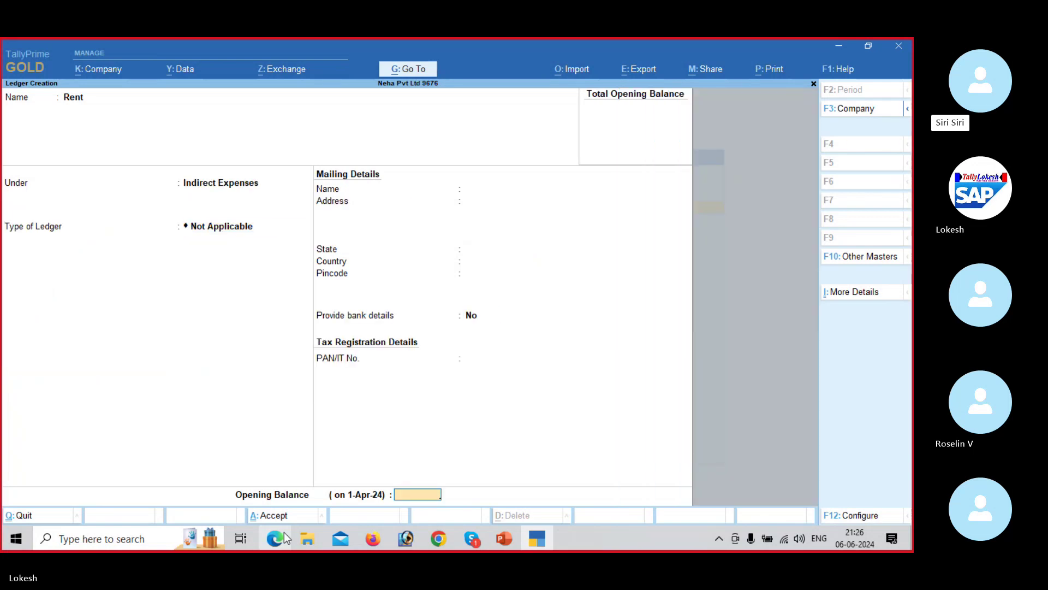
{"action": "key", "text": "Return"}
Step: Create the Wages ledger under Direct Expenses
{"action": "type", "text": "Wages"}
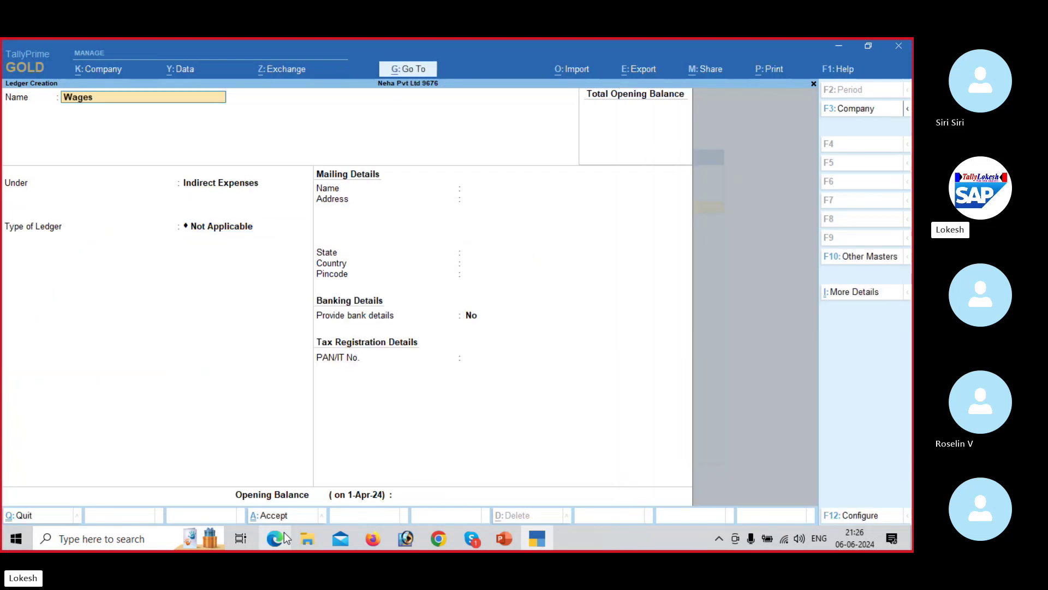
{"action": "key", "text": "Return"}
{"action": "type", "text": "Di"}
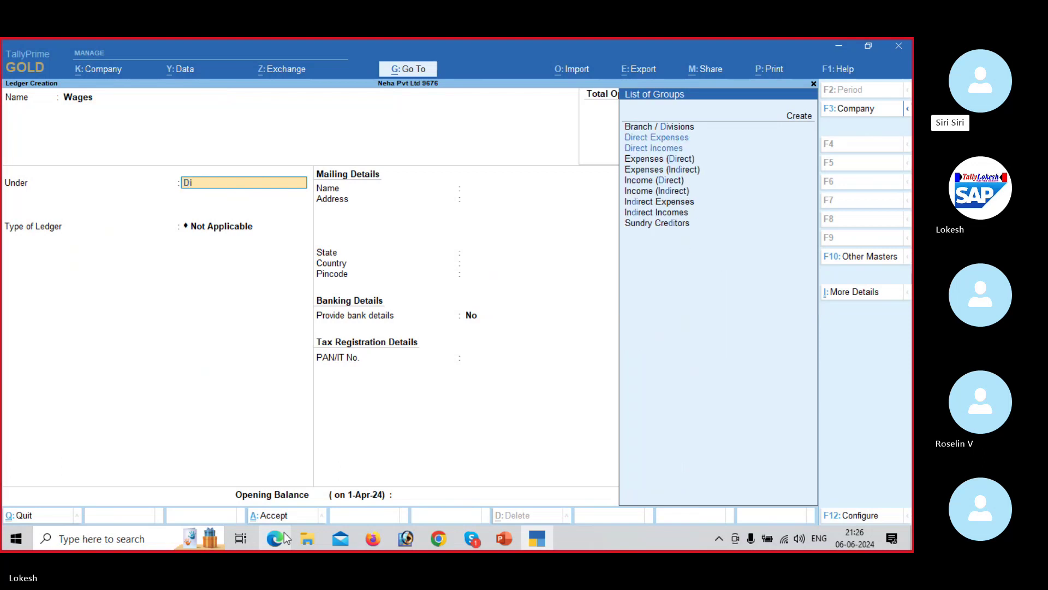
{"action": "type", "text": "r"}
{"action": "key", "text": "Return"}
{"action": "key", "text": "Return"}
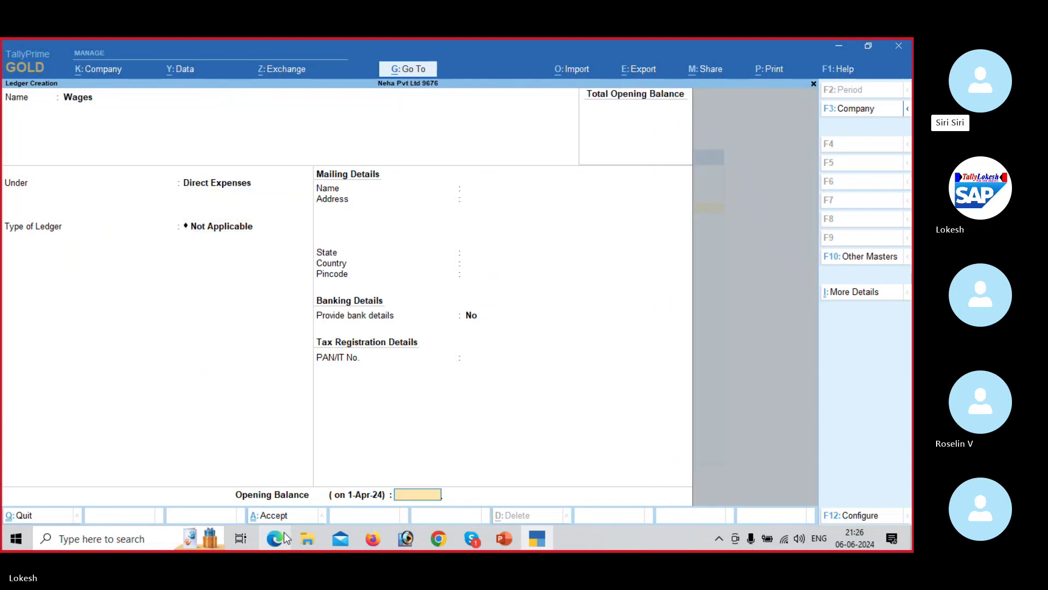
{"action": "key", "text": "Return"}
{"action": "key", "text": "Return"}
{"action": "left_click", "coordinate": [276, 539]}
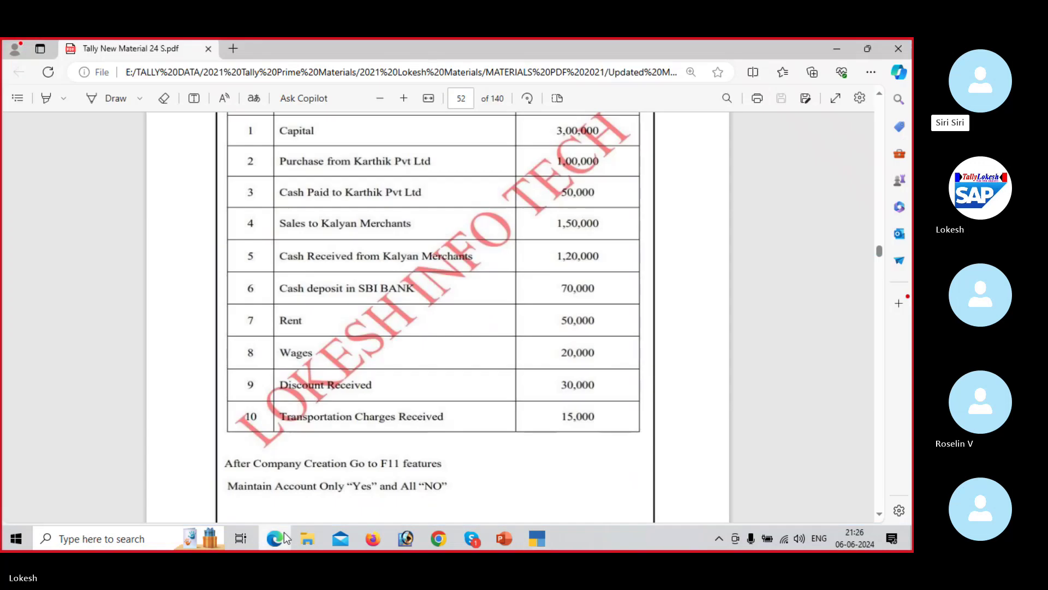
Step: Create the Discount Received ledger under Indirect Incomes
{"action": "left_click", "coordinate": [285, 539]}
{"action": "type", "text": "Di"}
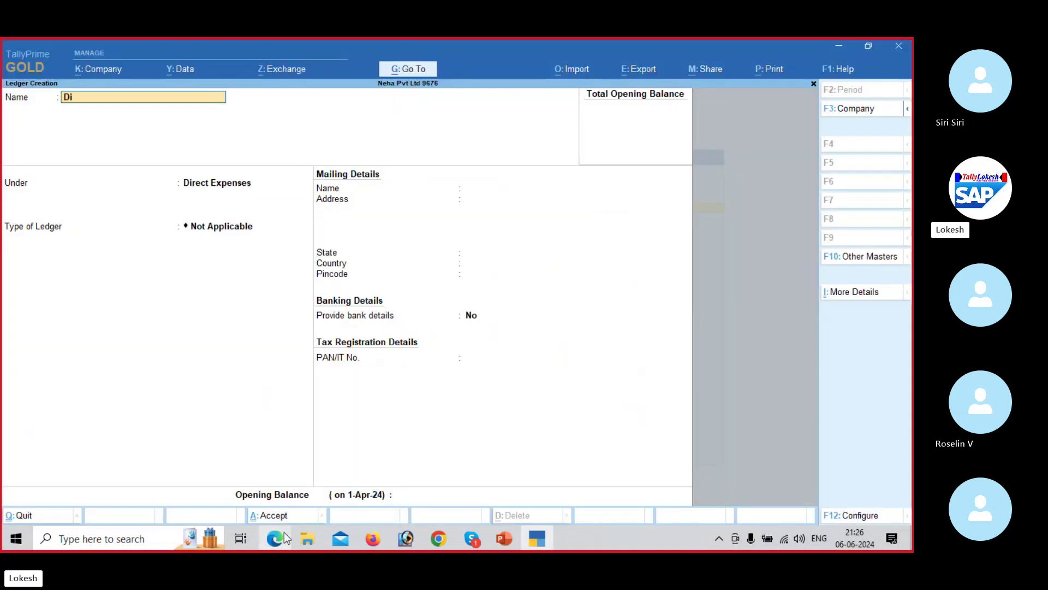
{"action": "type", "text": "scount Received"}
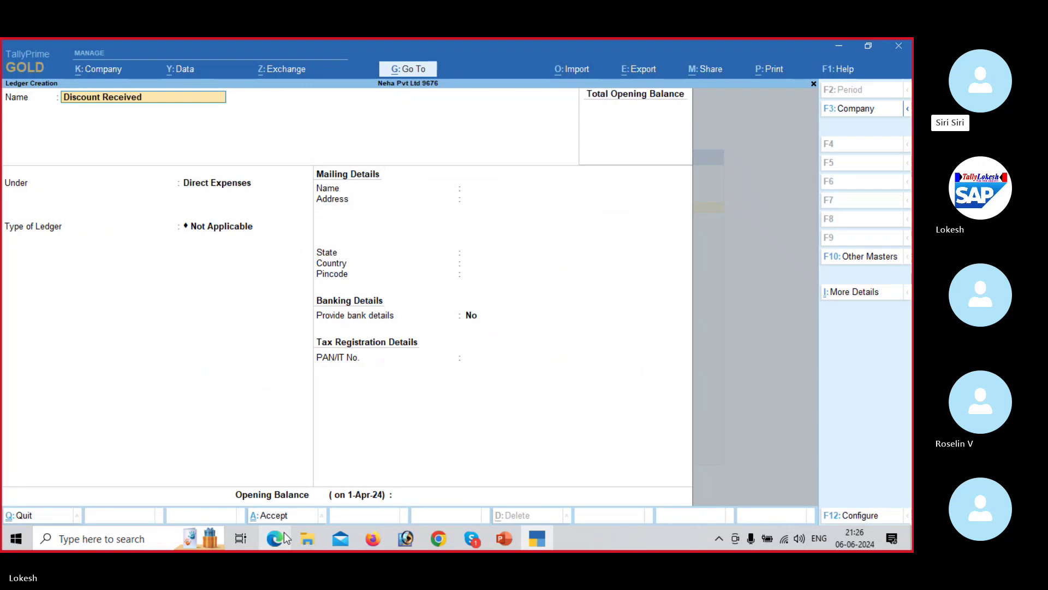
{"action": "key", "text": "Return"}
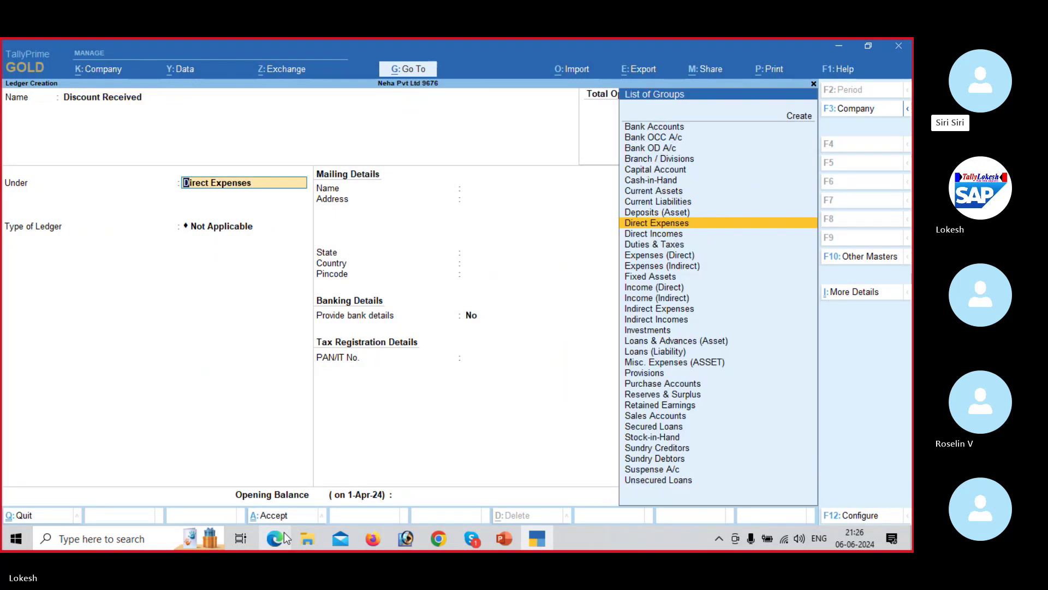
{"action": "type", "text": "Ind"}
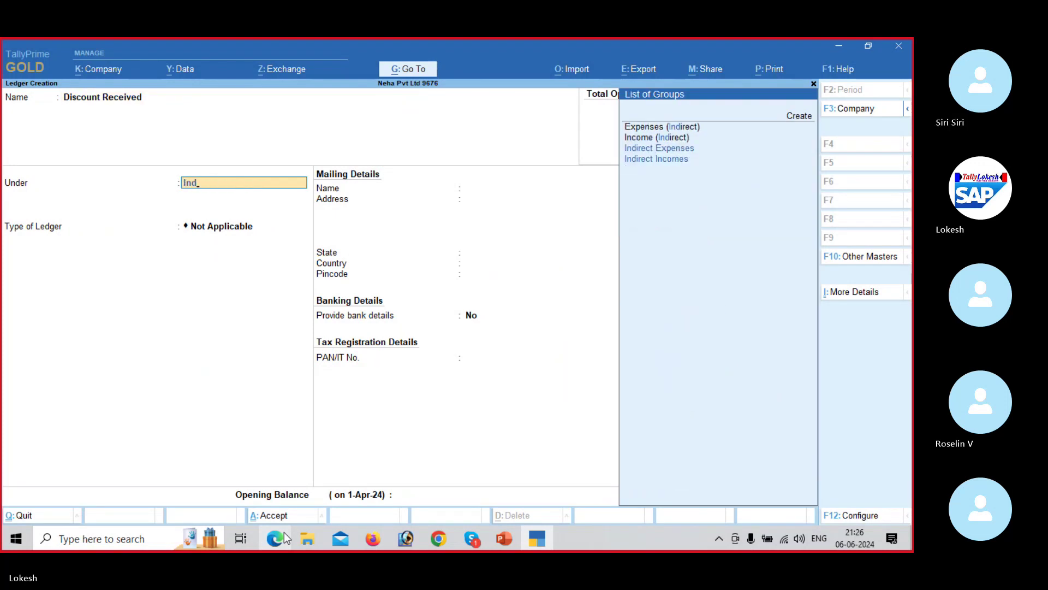
{"action": "key", "text": "Down"}
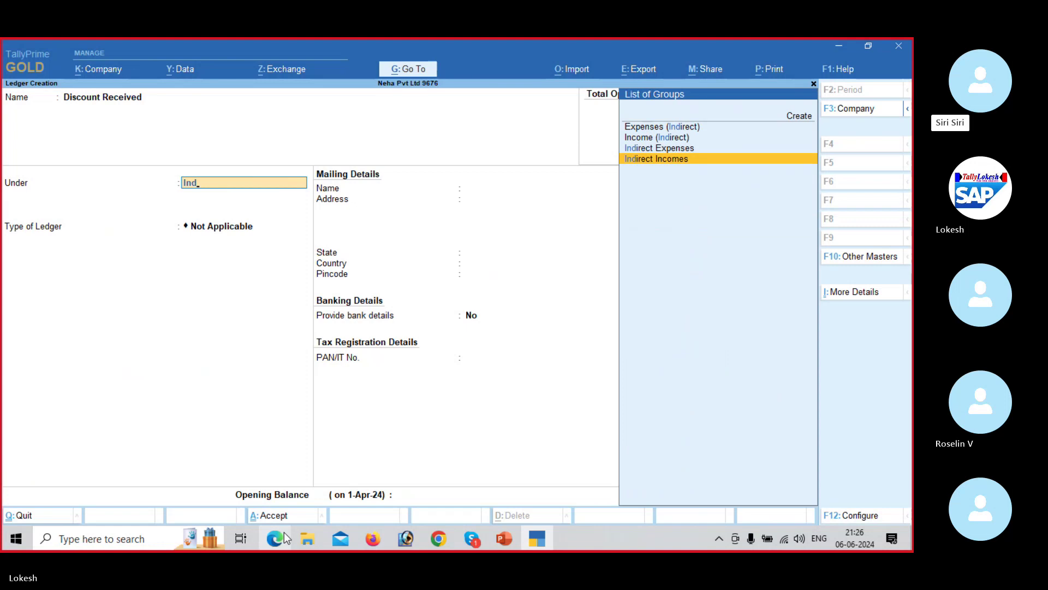
{"action": "key", "text": "Return"}
{"action": "key", "text": "Return"}
{"action": "key", "text": "Return"}
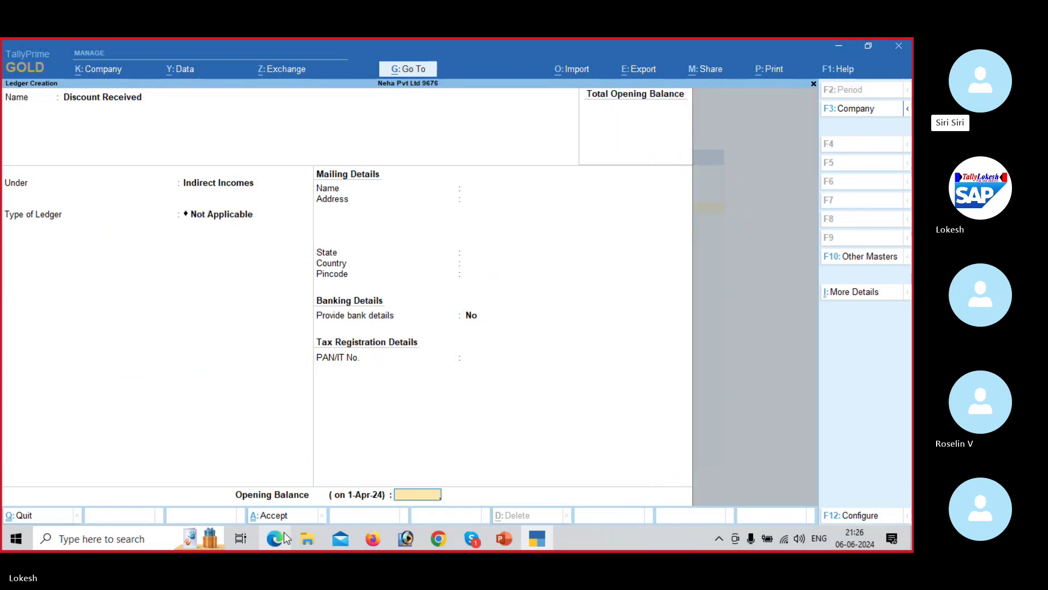
{"action": "key", "text": "Return"}
{"action": "key", "text": "Return"}
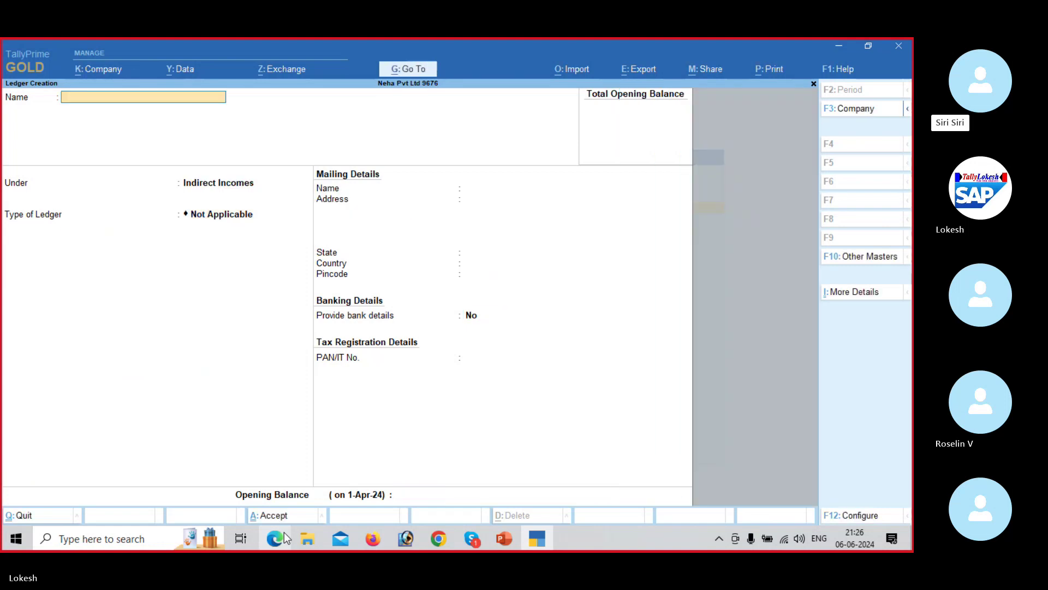
{"action": "left_click", "coordinate": [283, 535]}
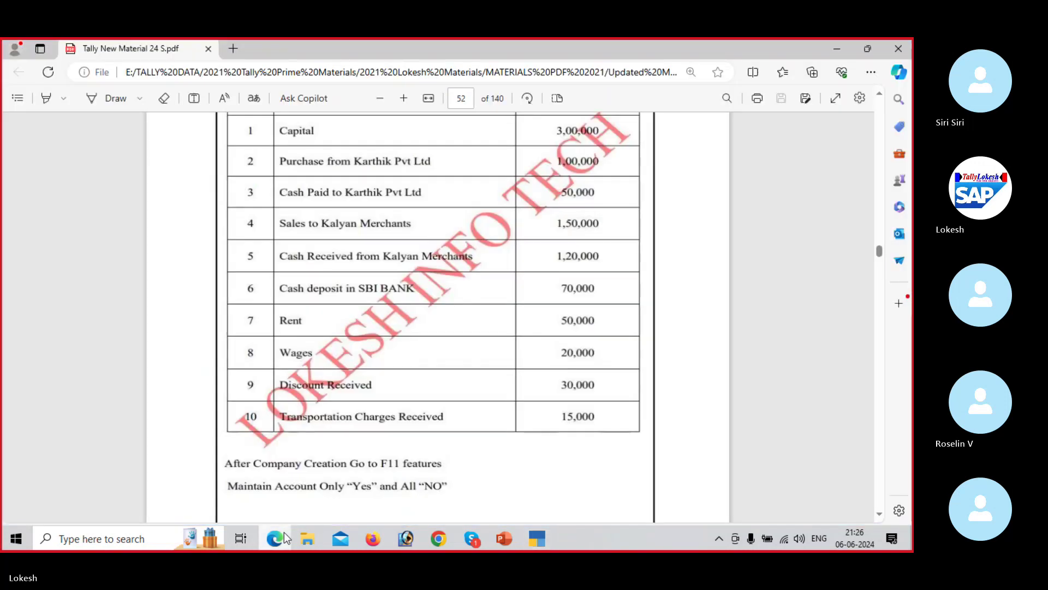
{"action": "key", "text": "Down"}
{"action": "key", "text": "Down"}
{"action": "key", "text": "Down"}
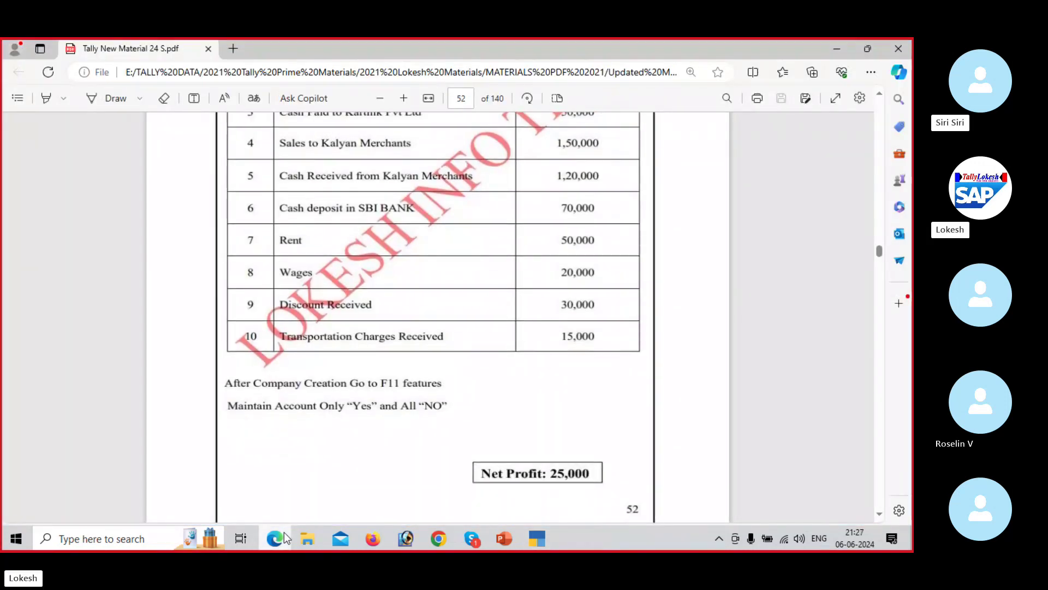
{"action": "key", "text": "alt+Tab"}
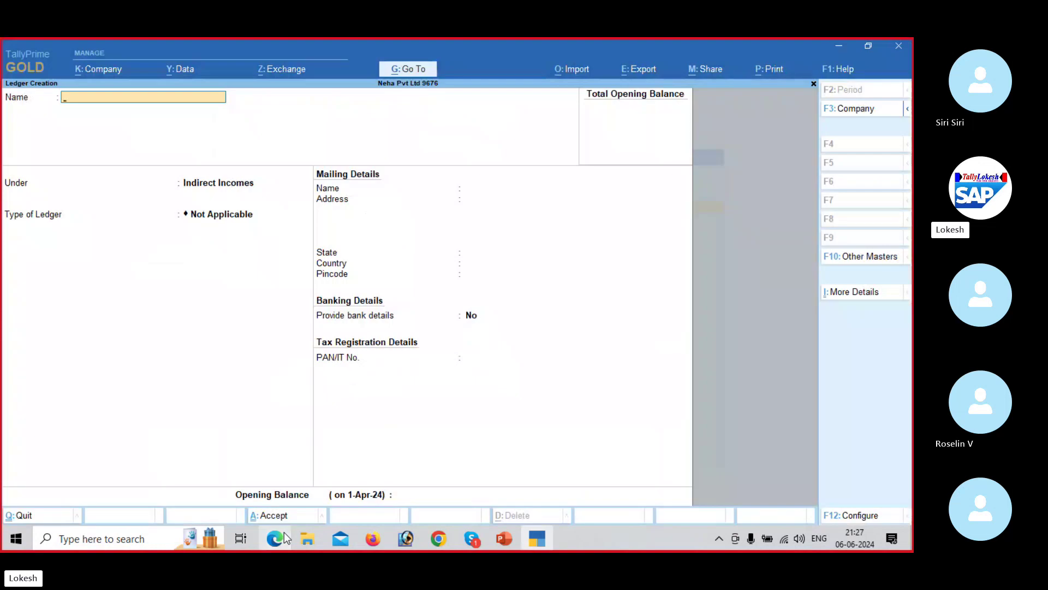
Step: Name the ledger Transportation Charges Received, group it under Direct Incomes, and save with Yes
{"action": "type", "text": "Transp"}
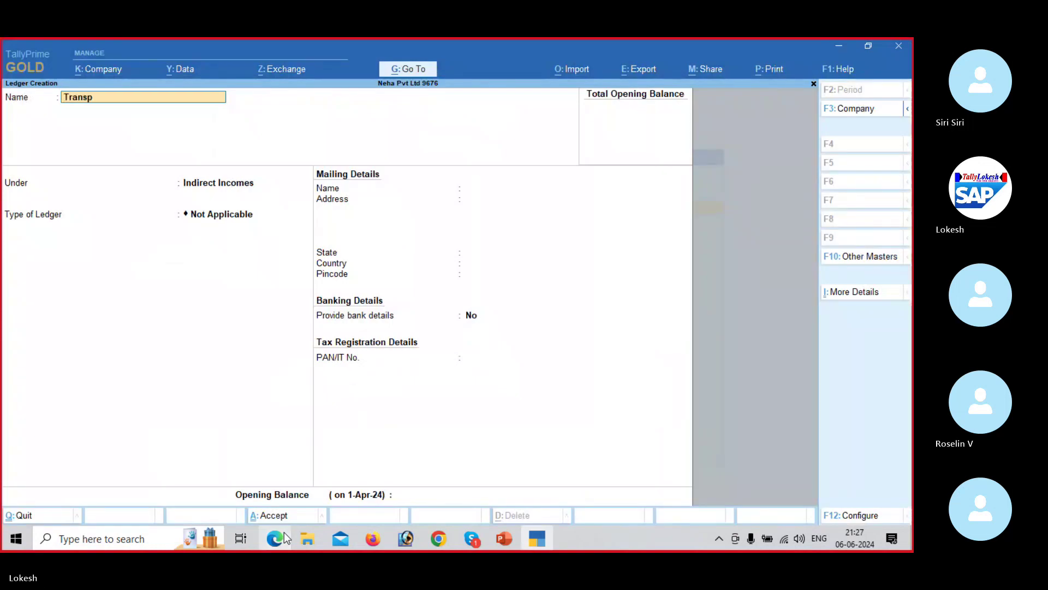
{"action": "type", "text": "ortat"}
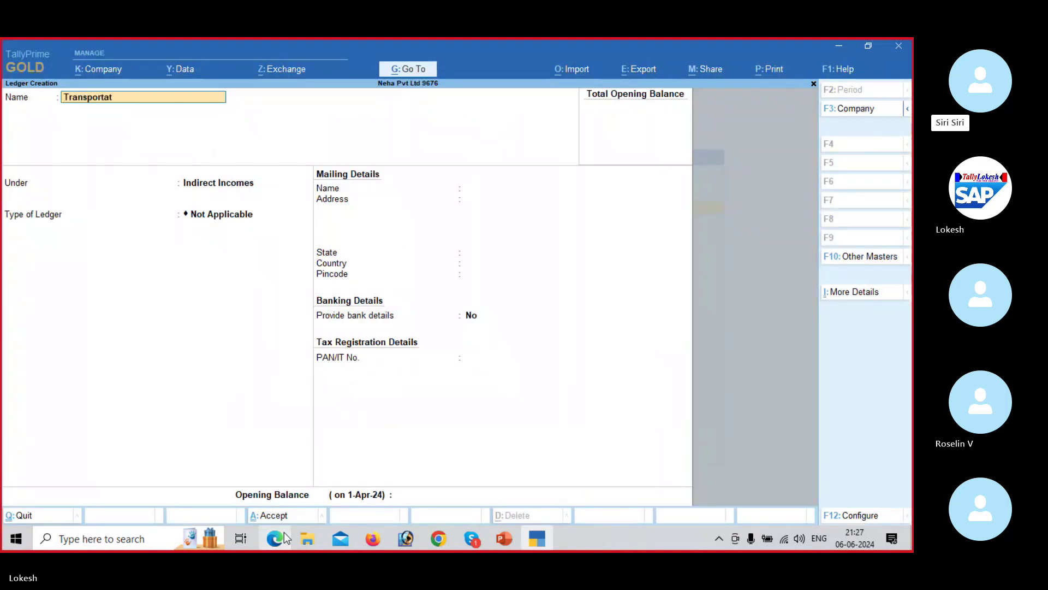
{"action": "type", "text": "ion Charges Received"}
{"action": "key", "text": "Return"}
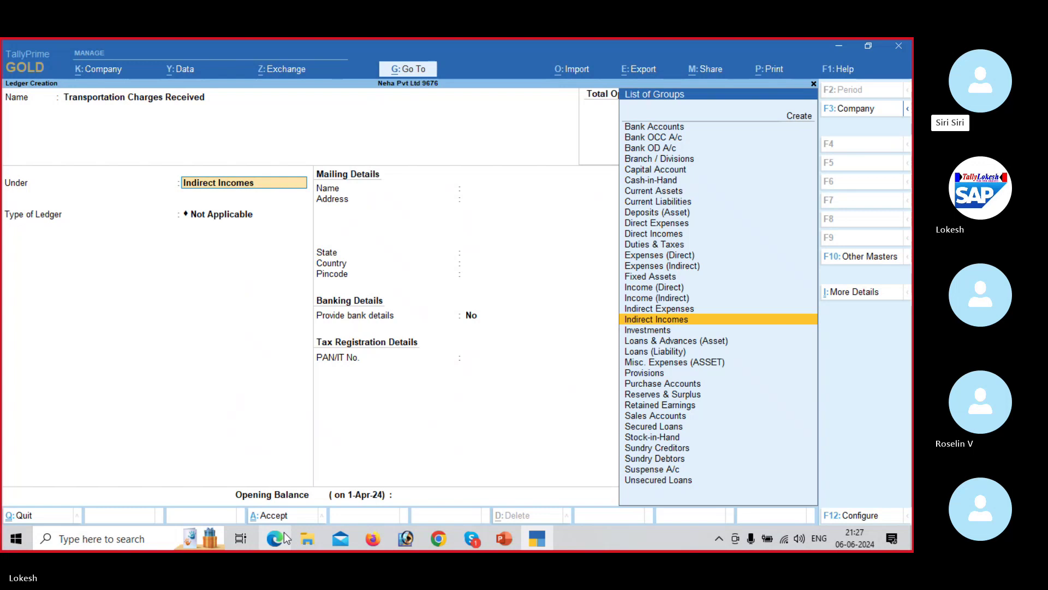
{"action": "type", "text": "Di"}
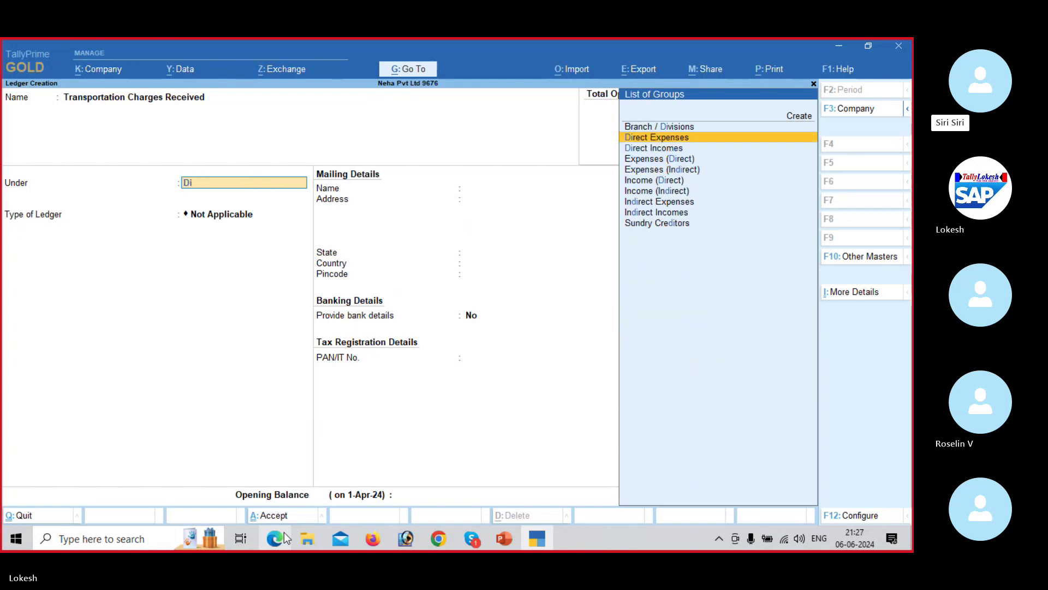
{"action": "key", "text": "Down"}
{"action": "key", "text": "Return"}
{"action": "key", "text": "Return"}
{"action": "key", "text": "Return"}
{"action": "key", "text": "Return"}
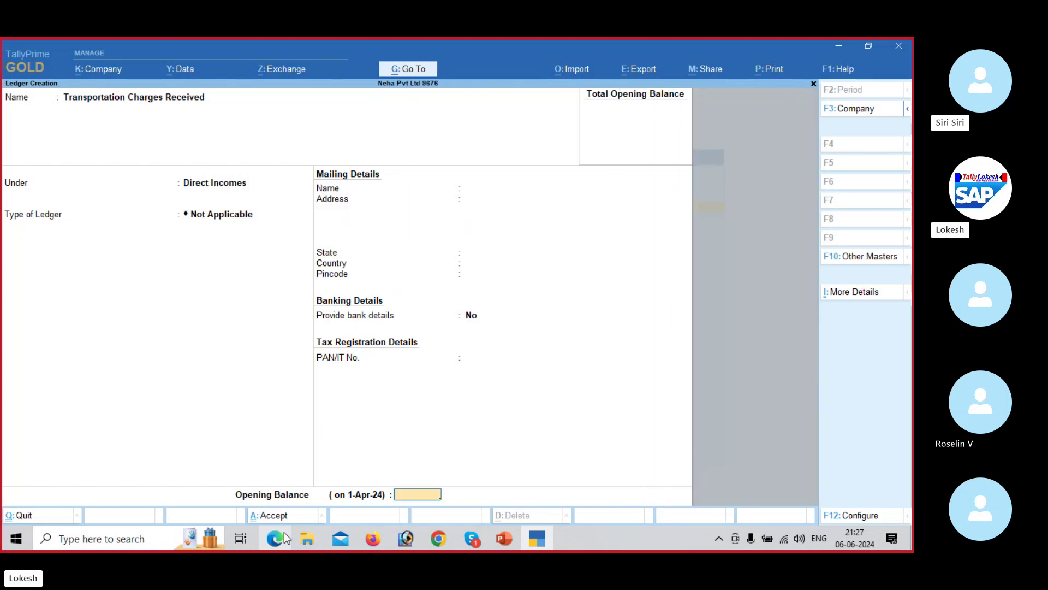
{"action": "key", "text": "y"}
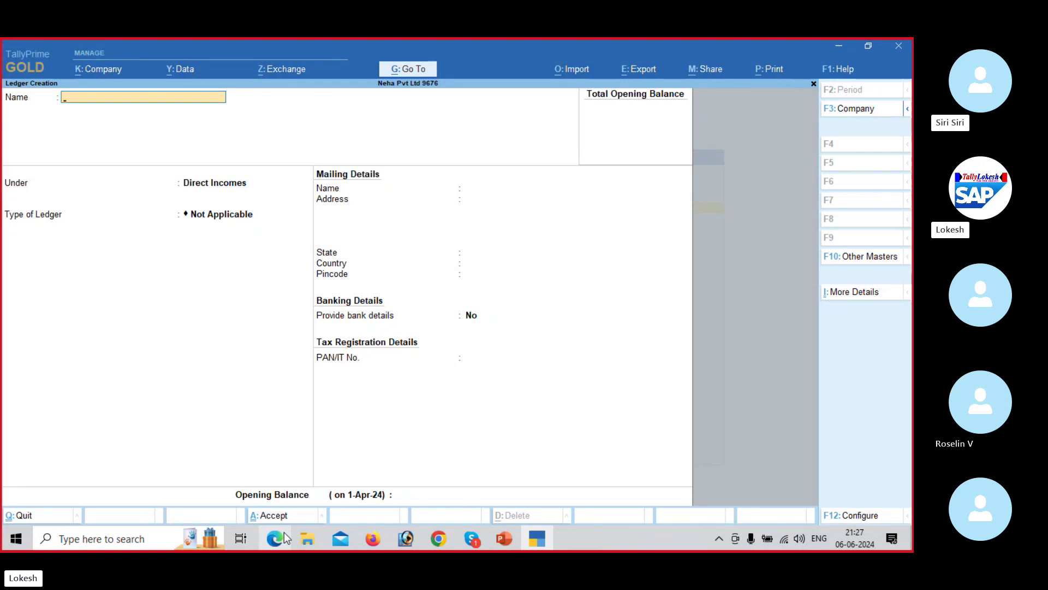
Step: Add a ledger named Computer, grouped under Direct Expenses, and save it
{"action": "type", "text": "Compu"}
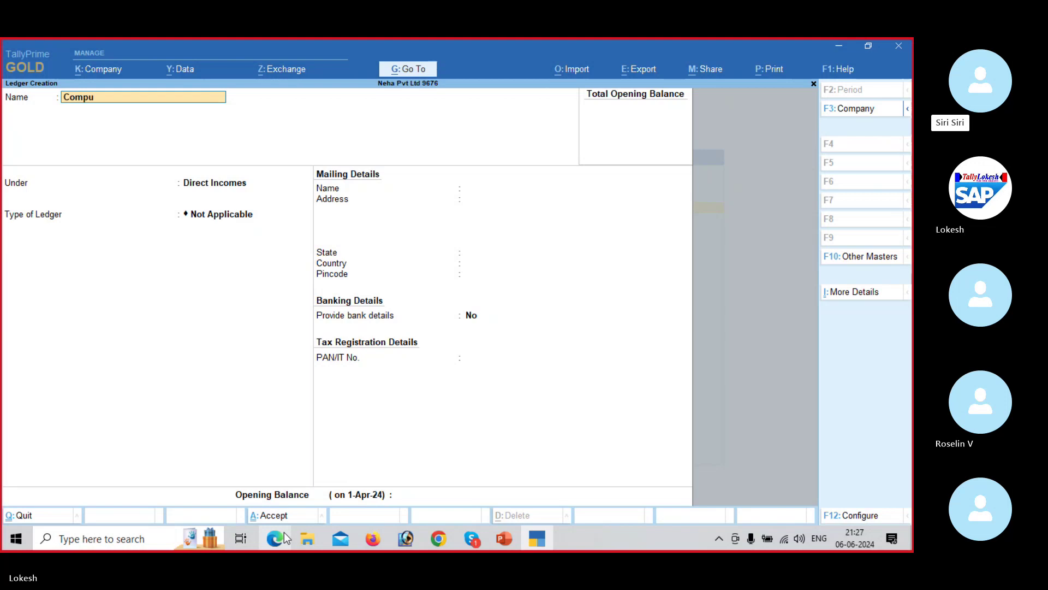
{"action": "type", "text": "ter"}
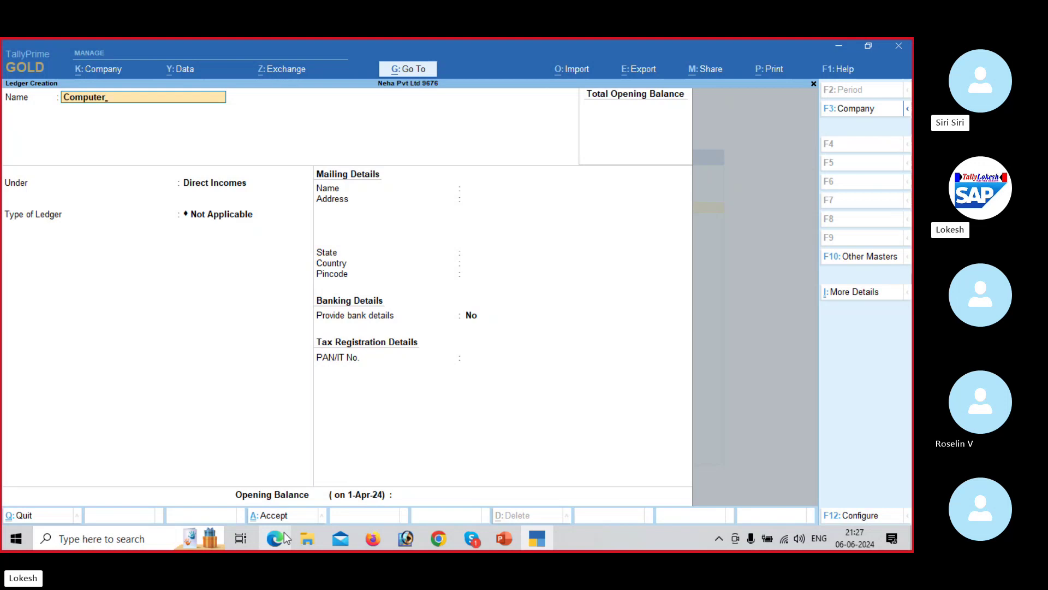
{"action": "key", "text": "Return"}
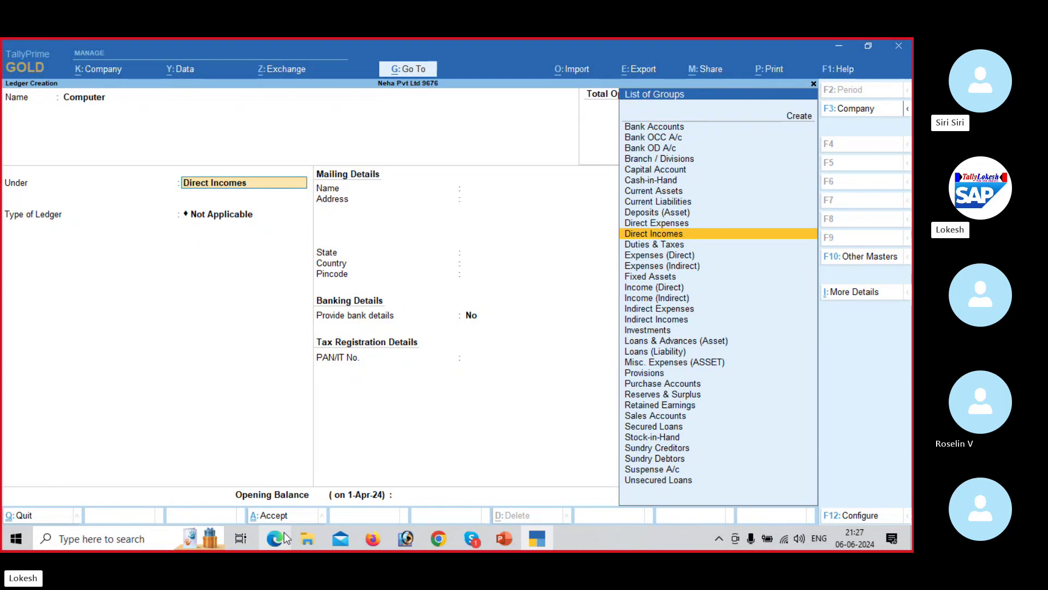
{"action": "key", "text": "Up"}
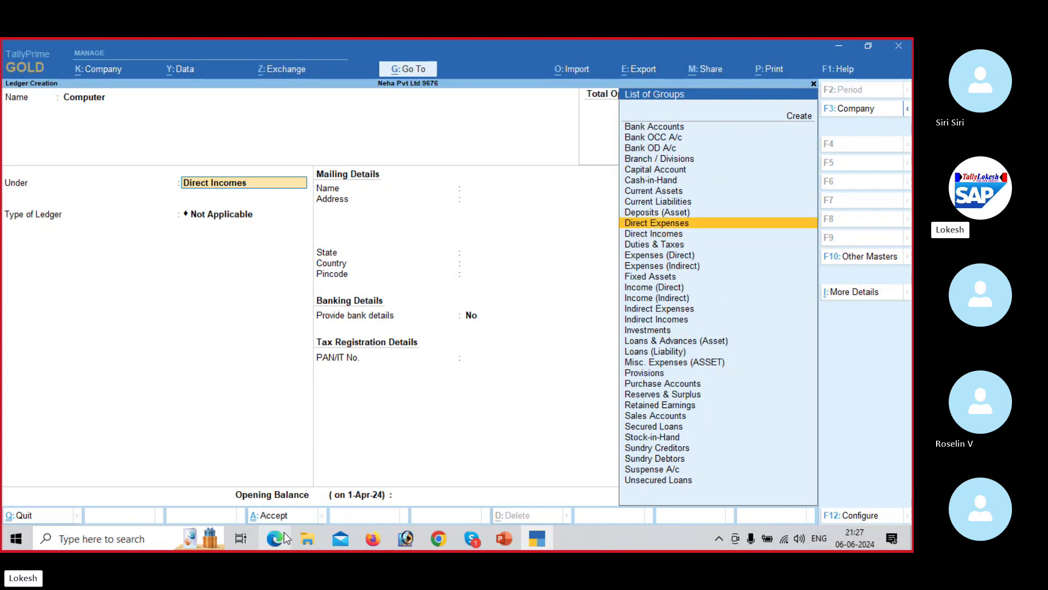
{"action": "key", "text": "Return"}
{"action": "key", "text": "Return"}
{"action": "key", "text": "Return"}
{"action": "key", "text": "Return"}
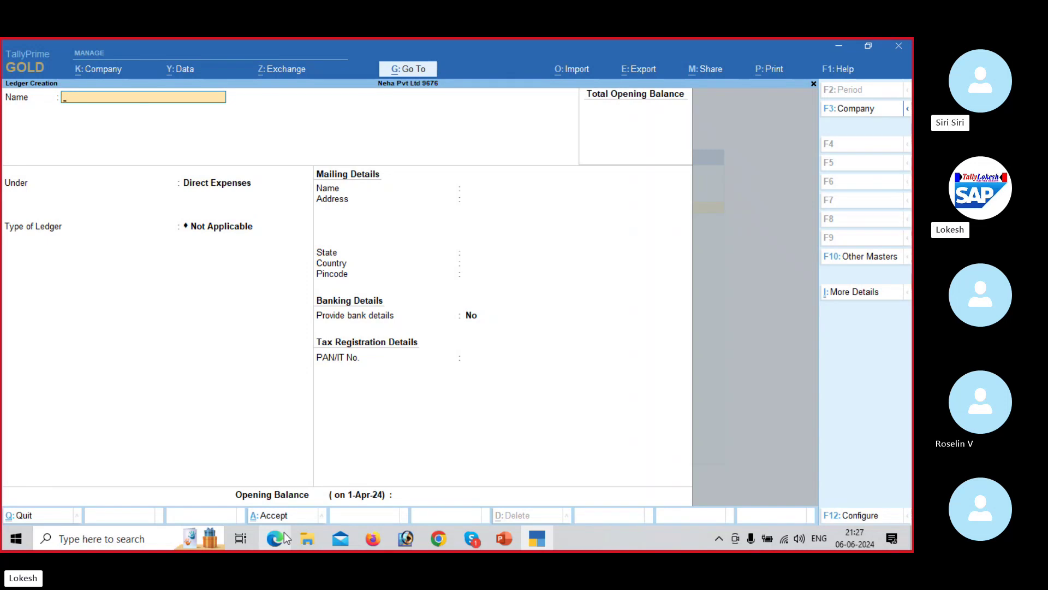
Step: Quit ledger creation and open the ledger list under Alter from the Gateway
{"action": "key", "text": "Escape"}
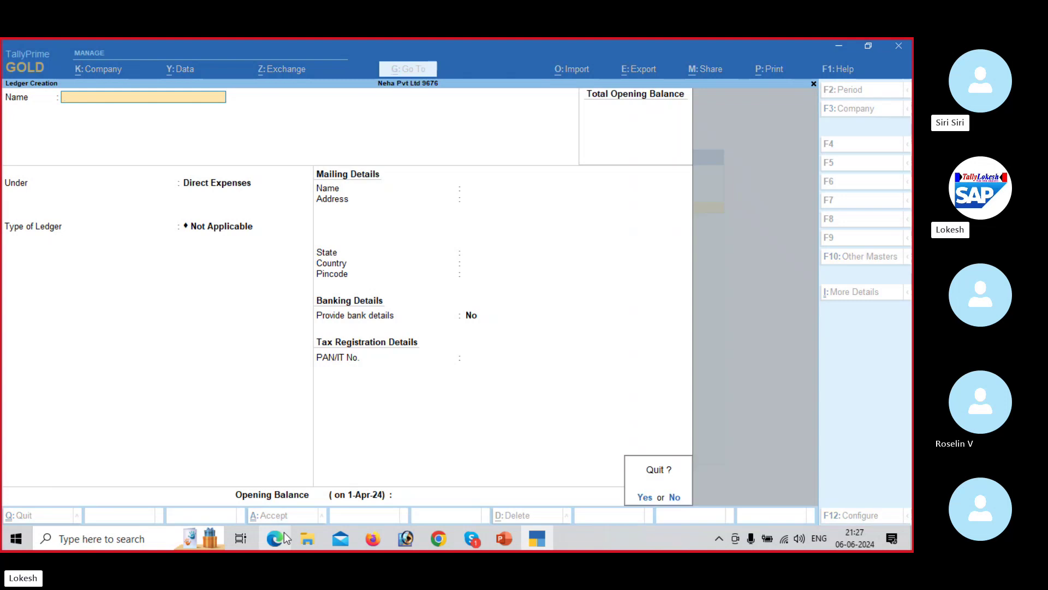
{"action": "key", "text": "y"}
{"action": "key", "text": "Escape"}
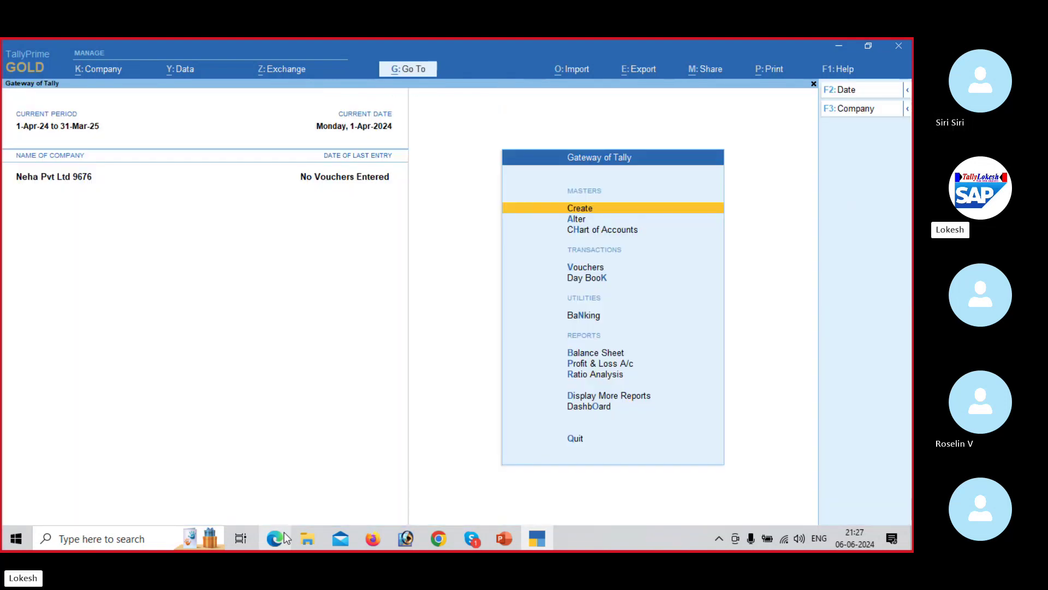
{"action": "key", "text": "Down"}
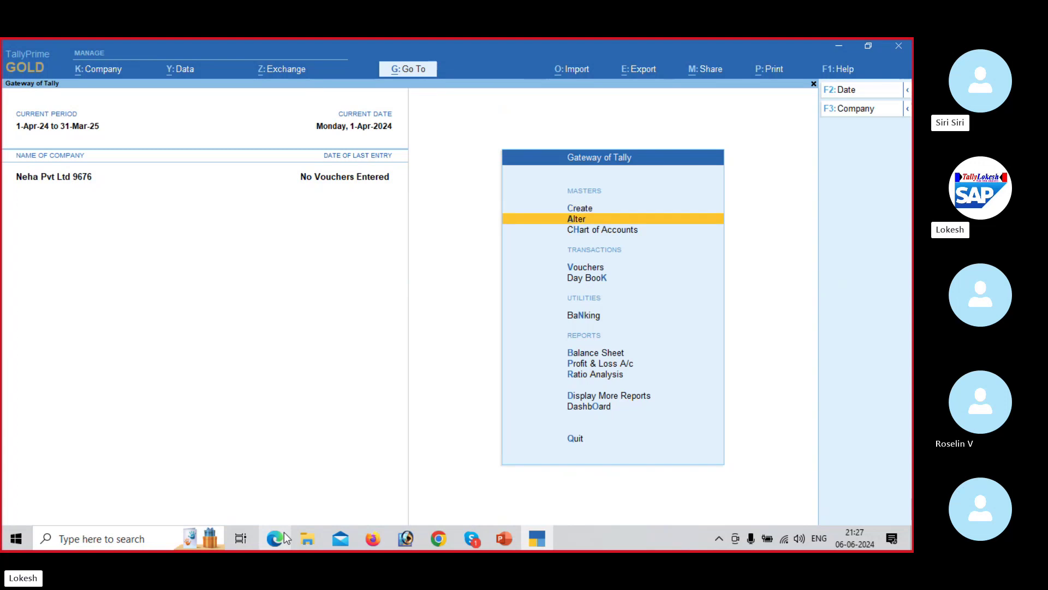
{"action": "key", "text": "Return"}
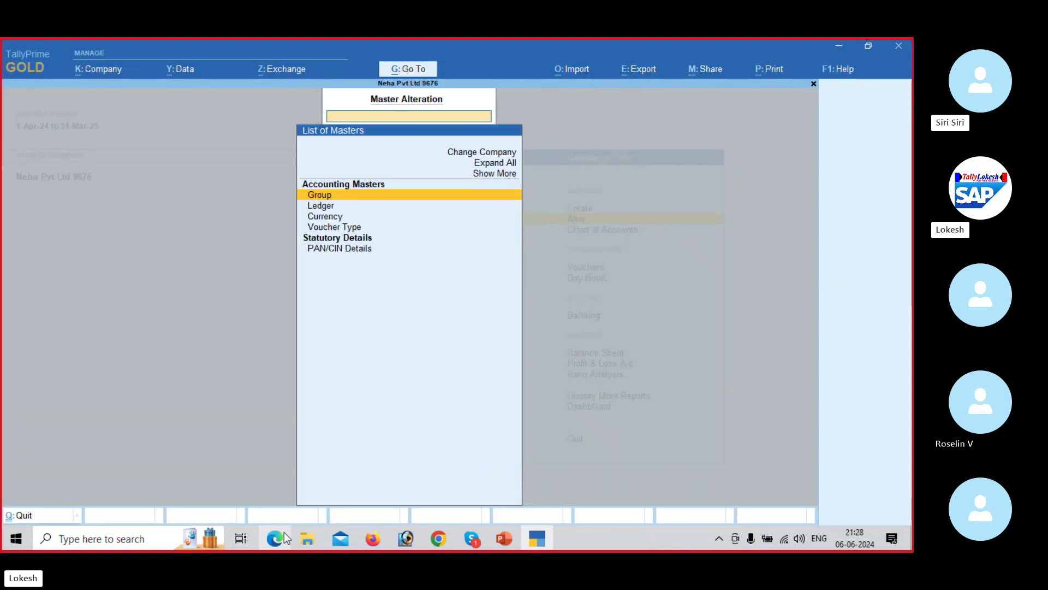
{"action": "key", "text": "Down"}
{"action": "key", "text": "Return"}
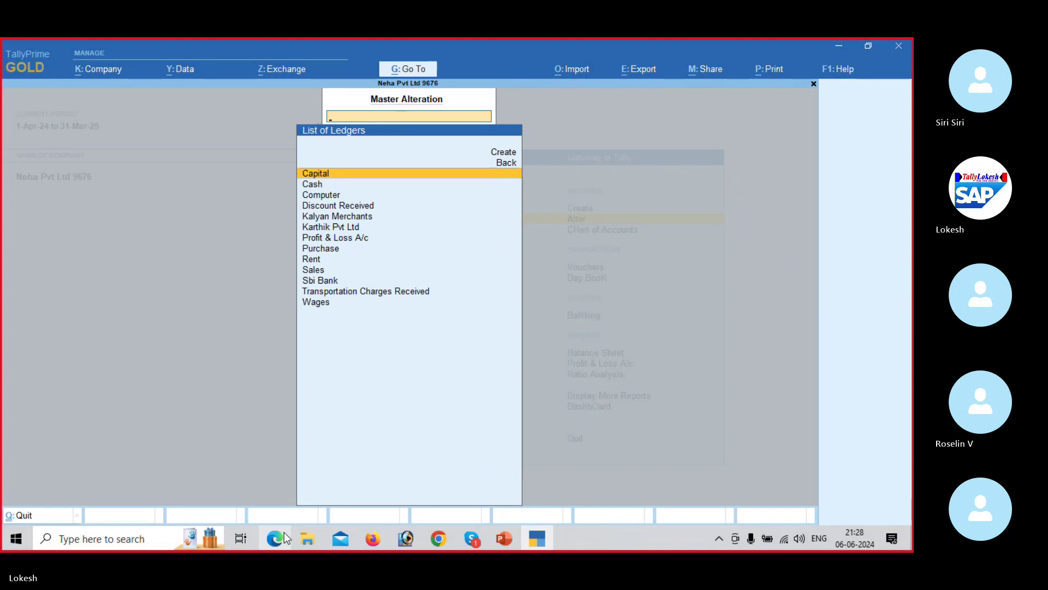
Step: Change the Computer ledger's group to Fixed Assets and save it
{"action": "key", "text": "Down"}
{"action": "key", "text": "Down"}
{"action": "key", "text": "Down"}
{"action": "key", "text": "Down"}
{"action": "key", "text": "Down"}
{"action": "key", "text": "Down"}
{"action": "key", "text": "Down"}
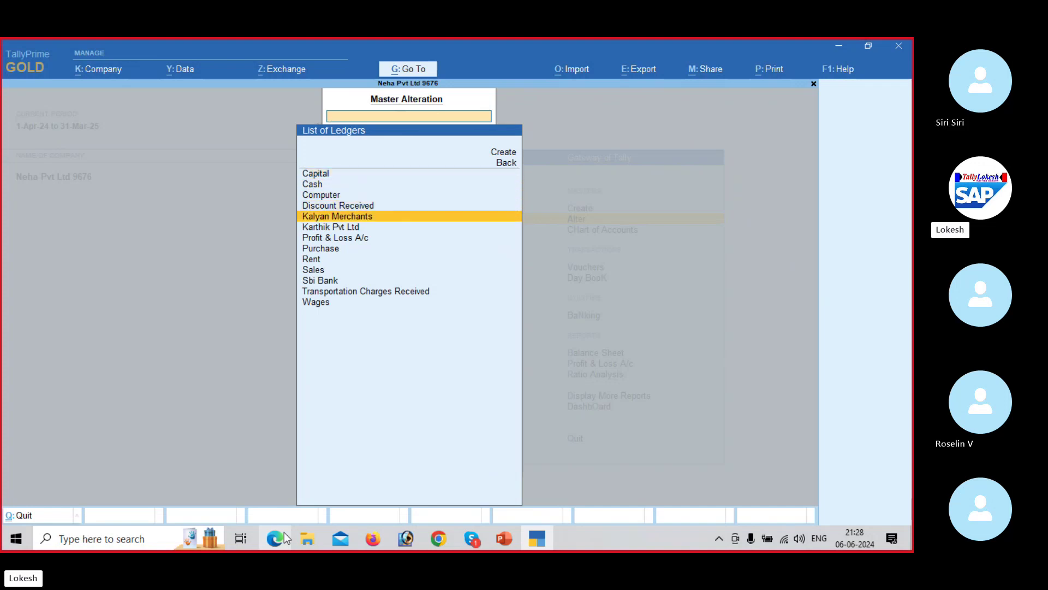
{"action": "key", "text": "Up"}
{"action": "key", "text": "Up"}
{"action": "key", "text": "Up"}
{"action": "key", "text": "Up"}
{"action": "key", "text": "Up"}
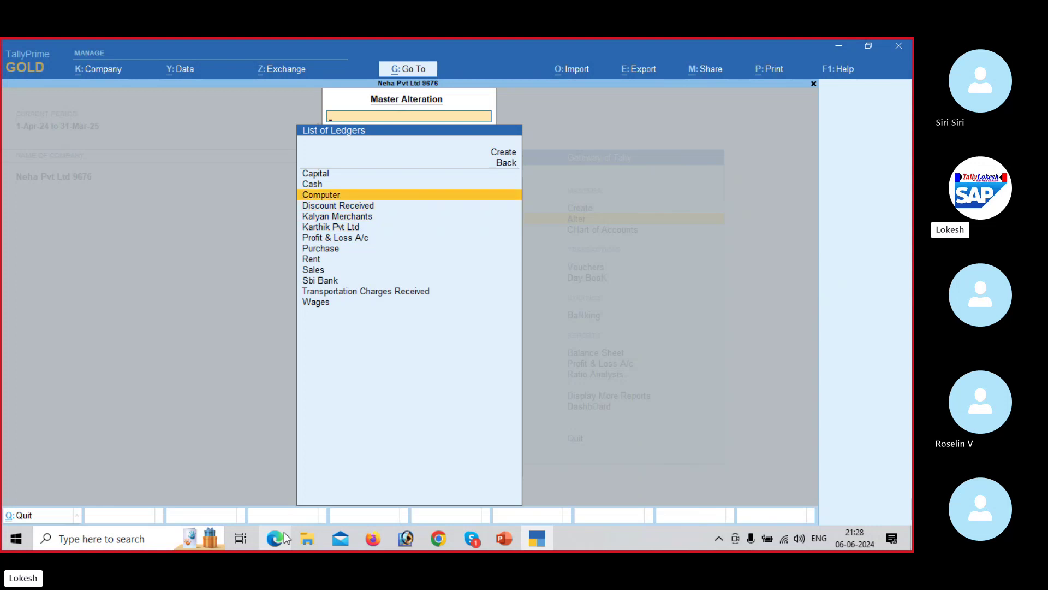
{"action": "key", "text": "Return"}
{"action": "key", "text": "Return"}
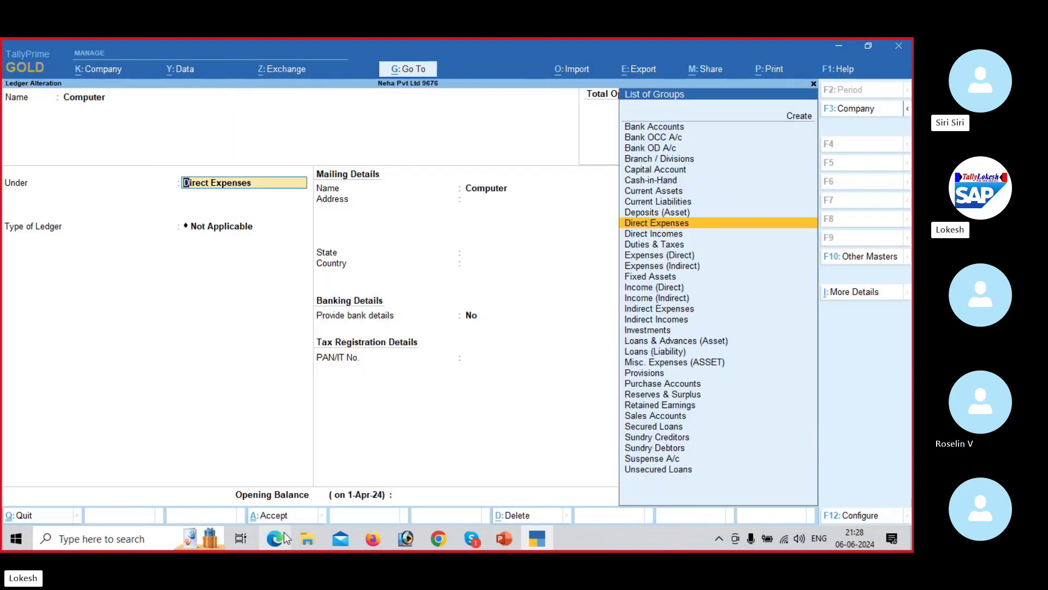
{"action": "type", "text": "fix"}
{"action": "key", "text": "Return"}
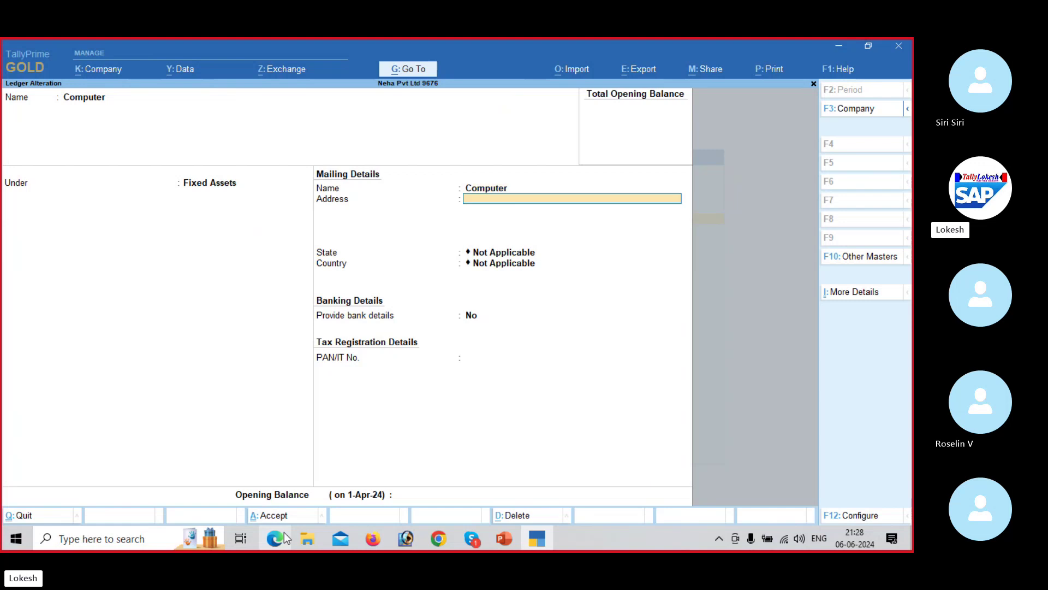
{"action": "key", "text": "Return"}
{"action": "key", "text": "Return"}
{"action": "key", "text": "Return"}
{"action": "key", "text": "Return"}
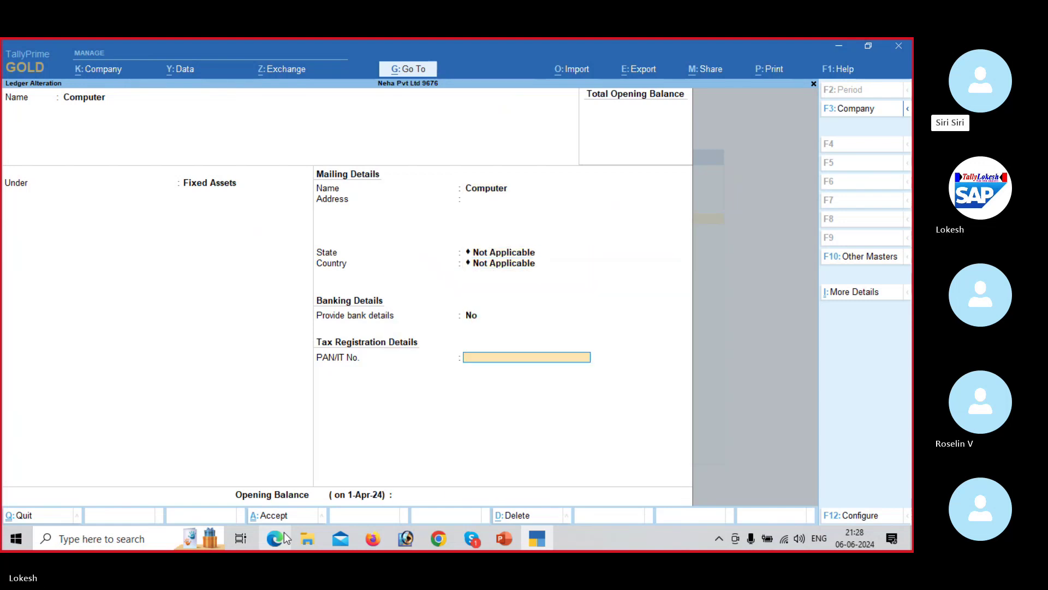
{"action": "key", "text": "Return"}
{"action": "key", "text": "Return"}
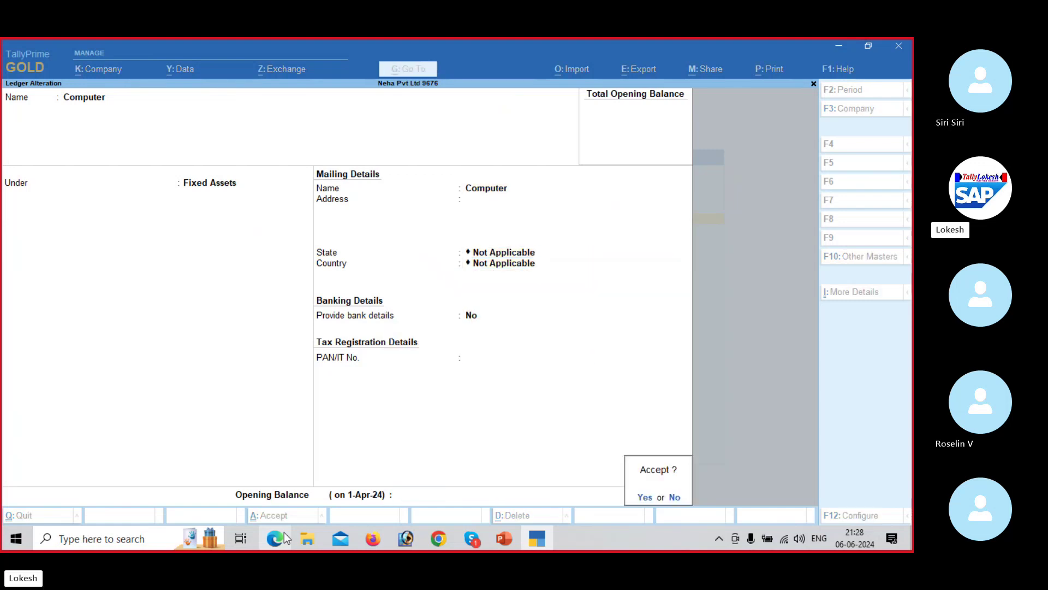
{"action": "key", "text": "Return"}
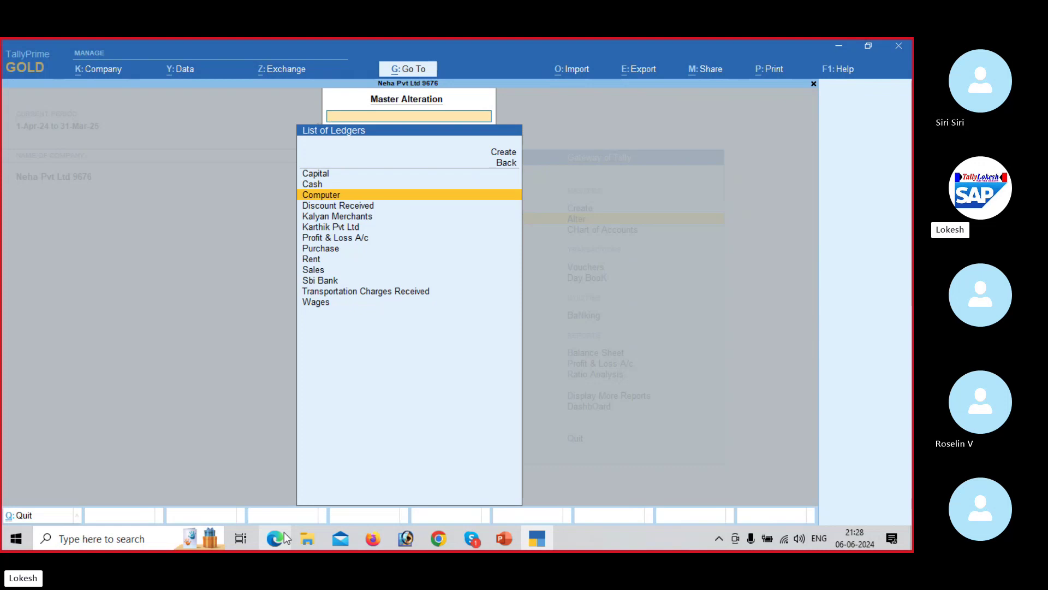
Step: Return to the Gateway of Tally and review the PROBLEM-1 transaction table in the PDF
{"action": "key", "text": "BackSpace"}
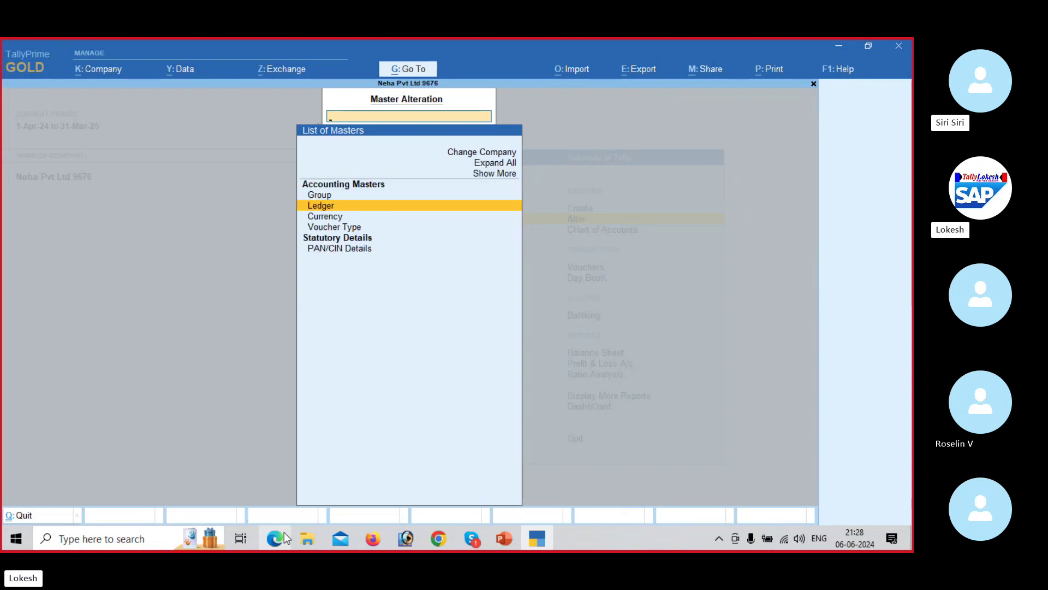
{"action": "key", "text": "Escape"}
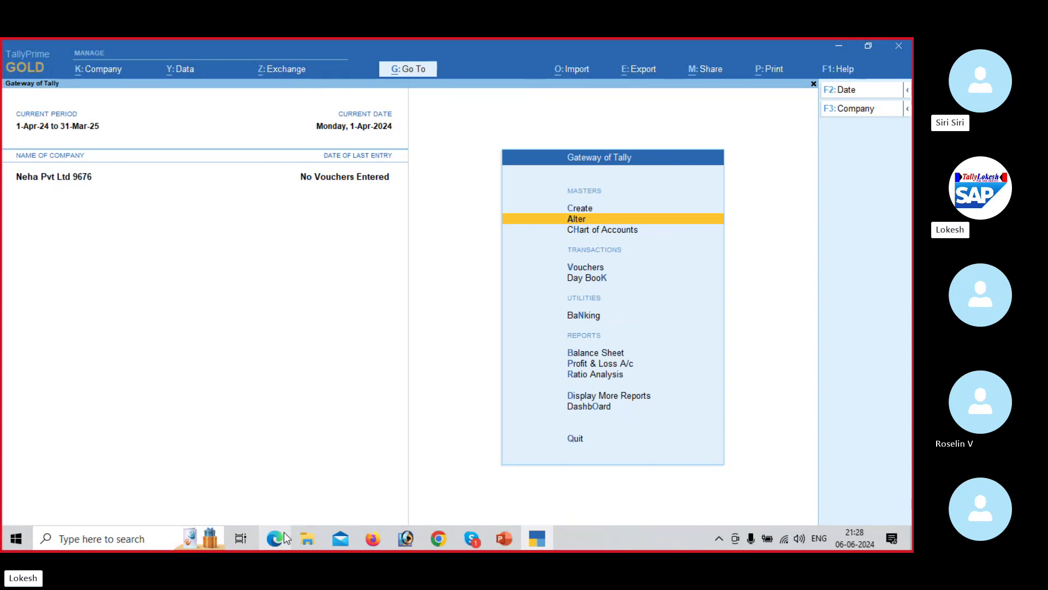
{"action": "key", "text": "alt+Tab"}
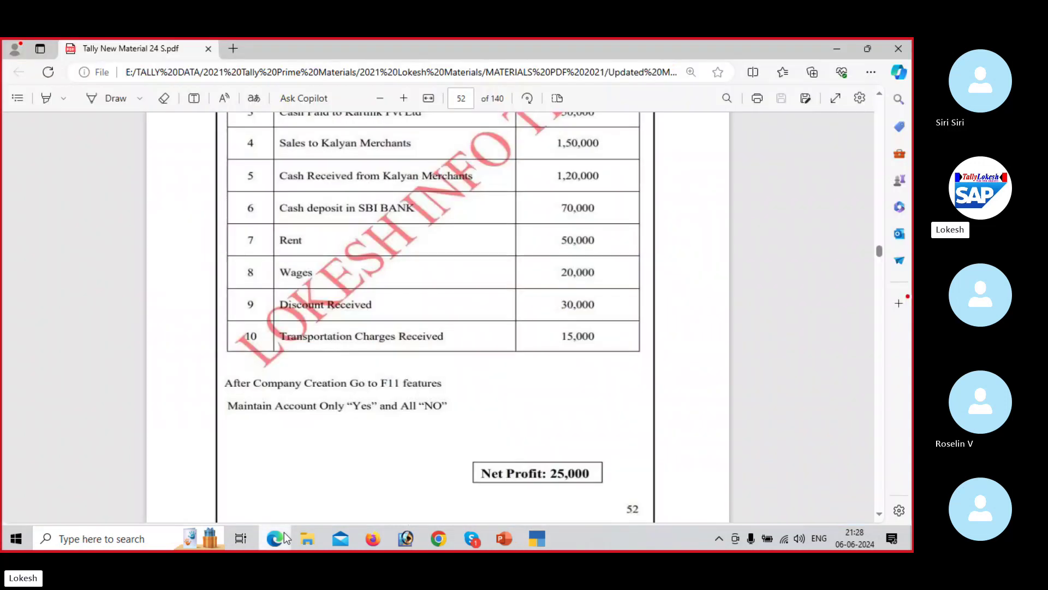
{"action": "key", "text": "Up"}
{"action": "key", "text": "Up"}
{"action": "key", "text": "Up"}
{"action": "key", "text": "Up"}
{"action": "key", "text": "Up"}
{"action": "key", "text": "Up"}
{"action": "key", "text": "Up"}
{"action": "key", "text": "Up"}
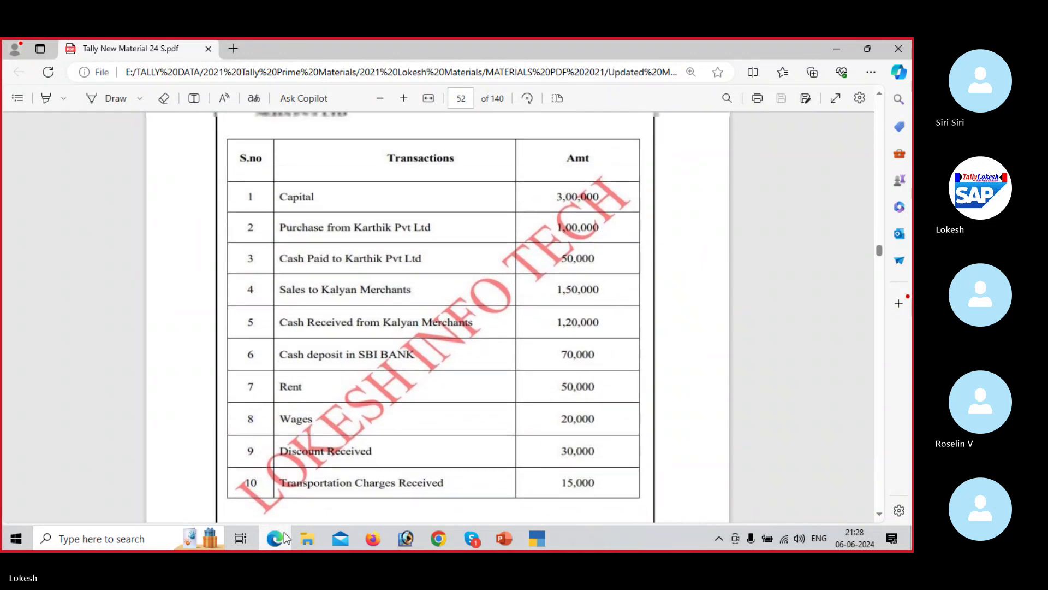
{"action": "key", "text": "Up"}
{"action": "key", "text": "Up"}
{"action": "key", "text": "Up"}
{"action": "key", "text": "Up"}
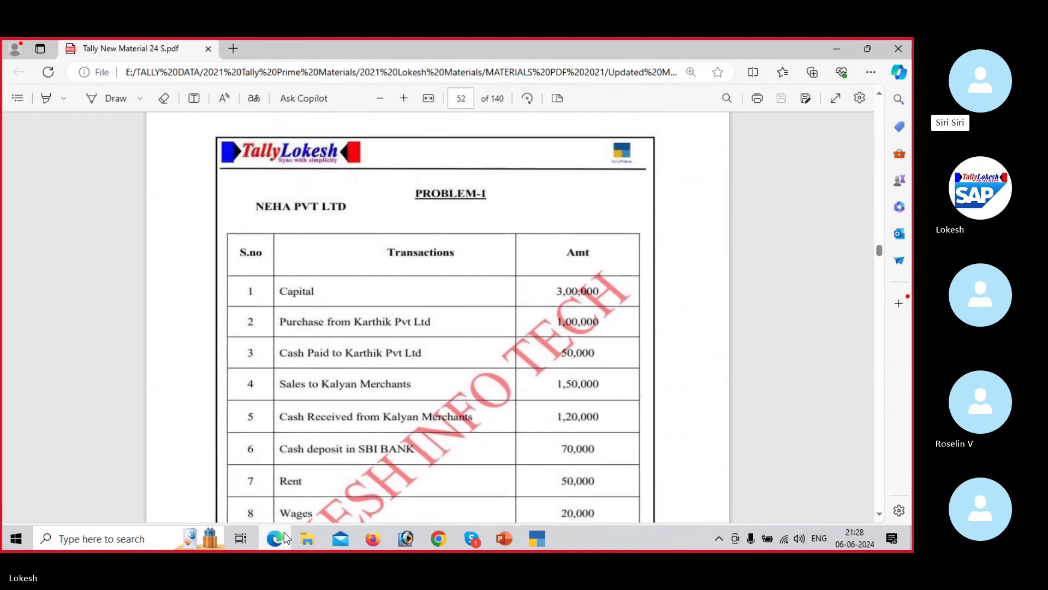
{"action": "key", "text": "alt+Tab"}
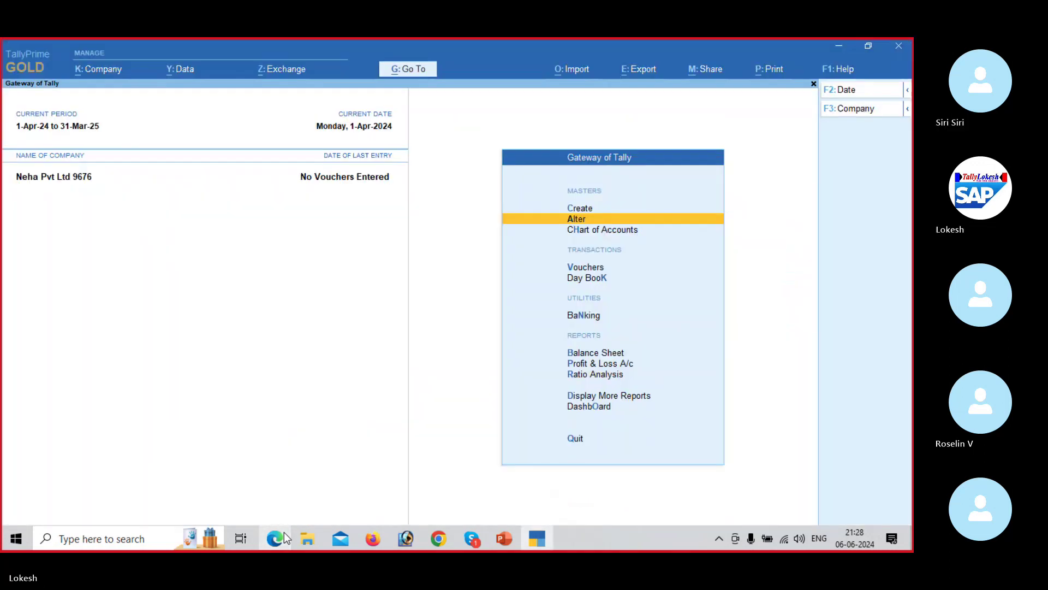
Step: Open a new Payment voucher, switch it to Single Entry, then back to Double Entry
{"action": "key", "text": "Down"}
{"action": "key", "text": "Down"}
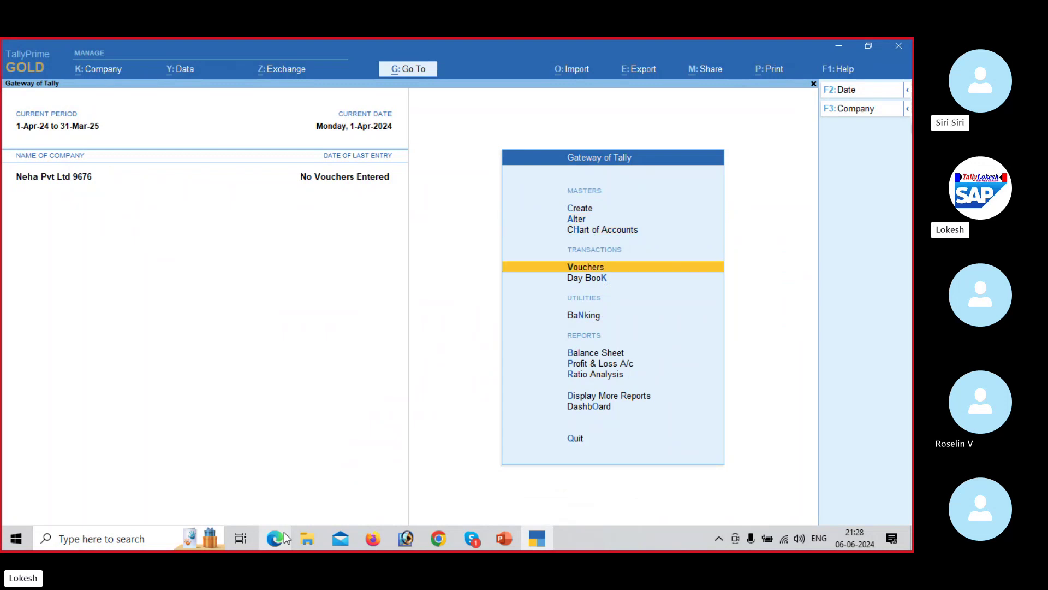
{"action": "key", "text": "Return"}
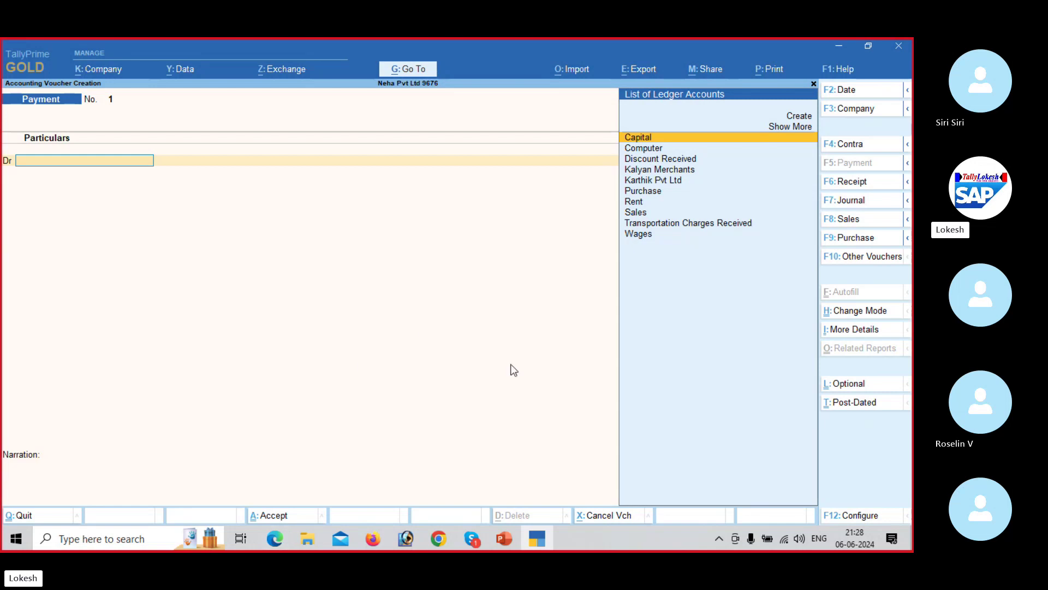
{"action": "left_click", "coordinate": [860, 312]}
{"action": "key", "text": "Return"}
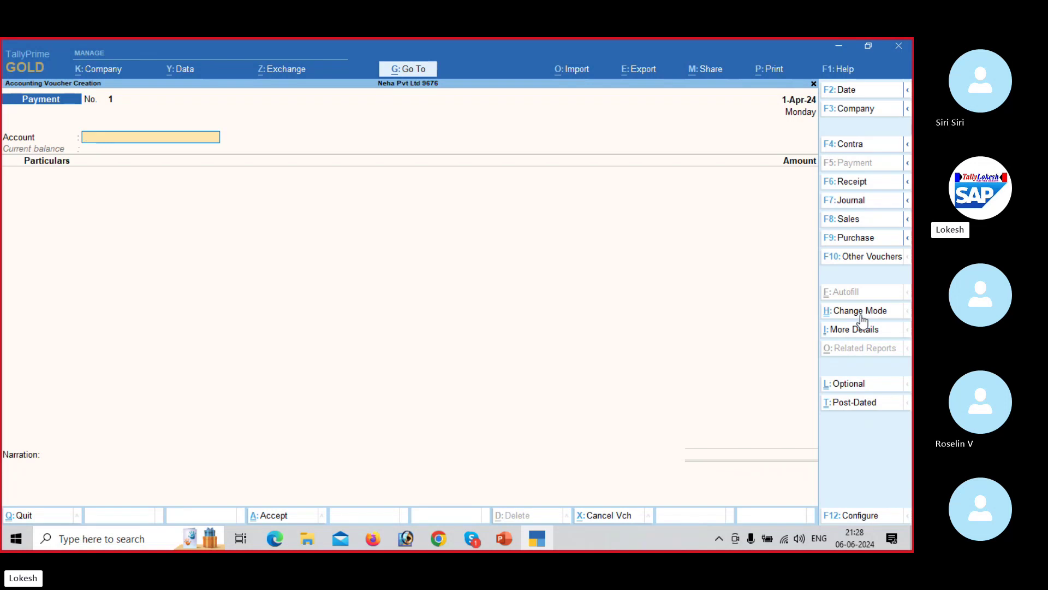
{"action": "left_click", "coordinate": [861, 312]}
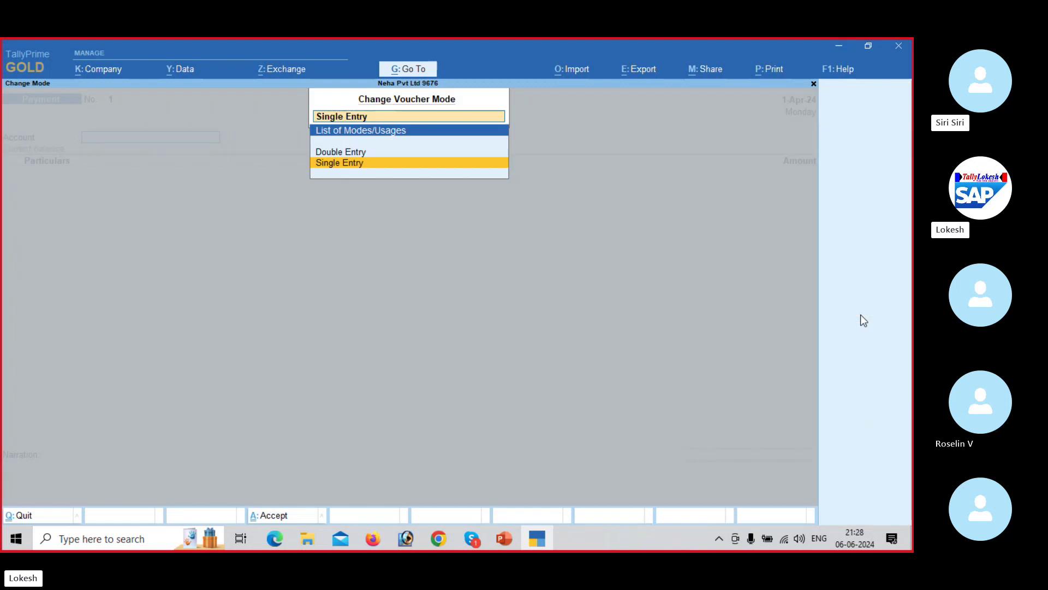
{"action": "key", "text": "Up"}
{"action": "key", "text": "Return"}
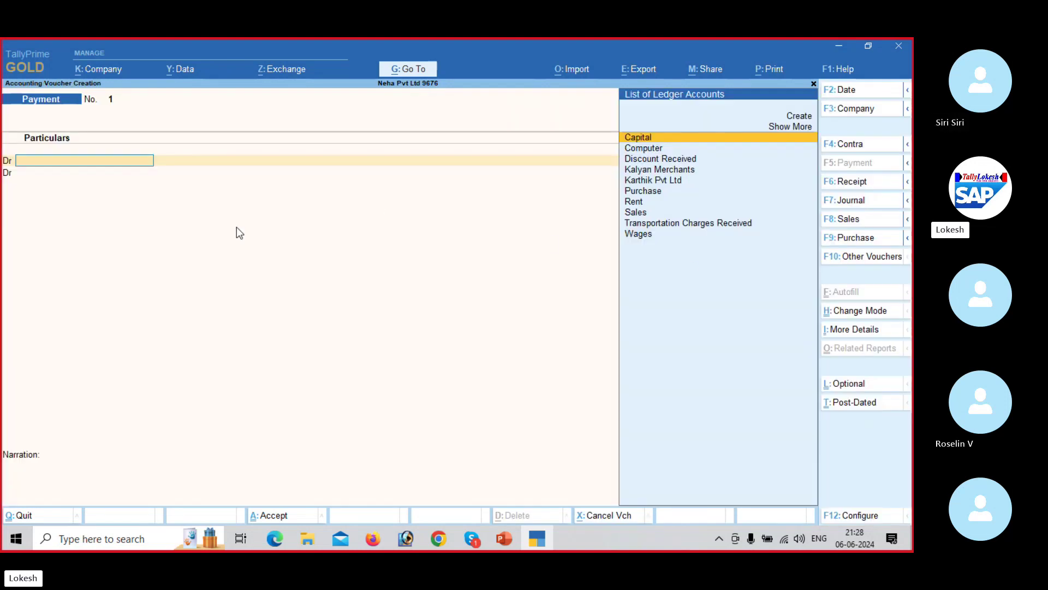
{"action": "left_click", "coordinate": [855, 515]}
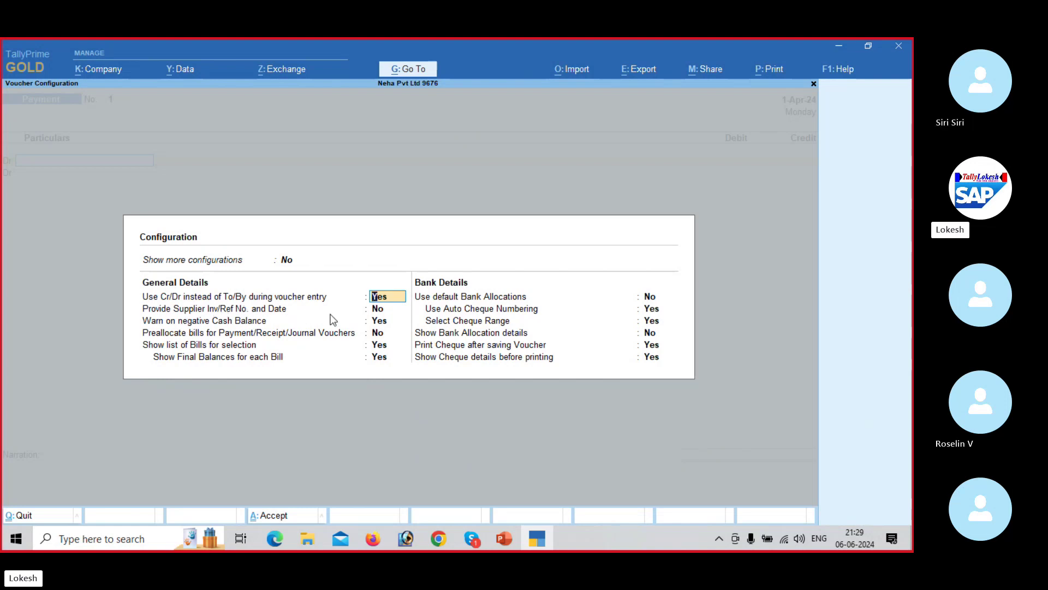
{"action": "key", "text": "n"}
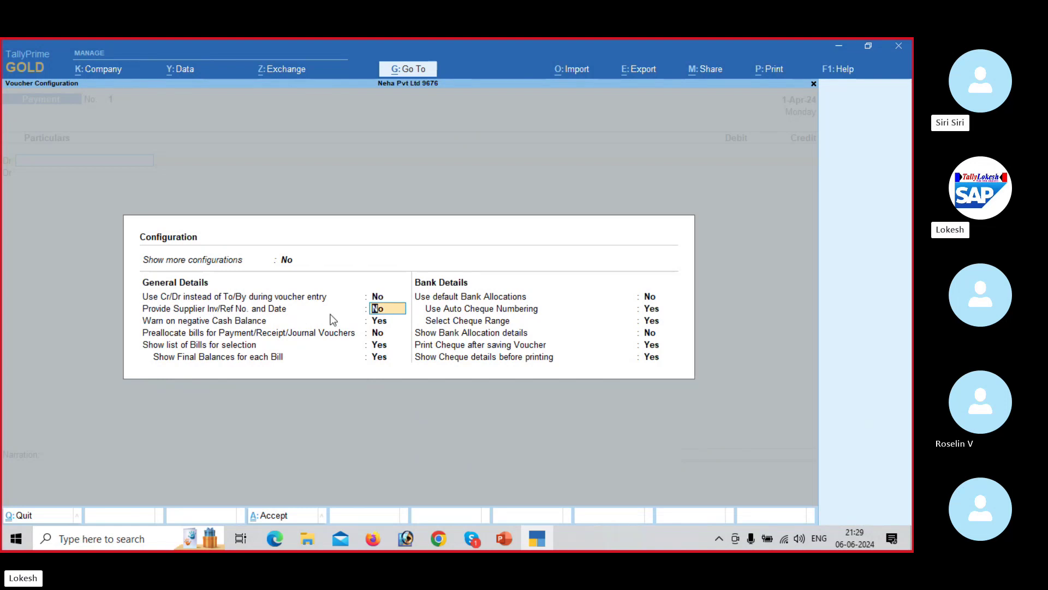
{"action": "key", "text": "ctrl+a"}
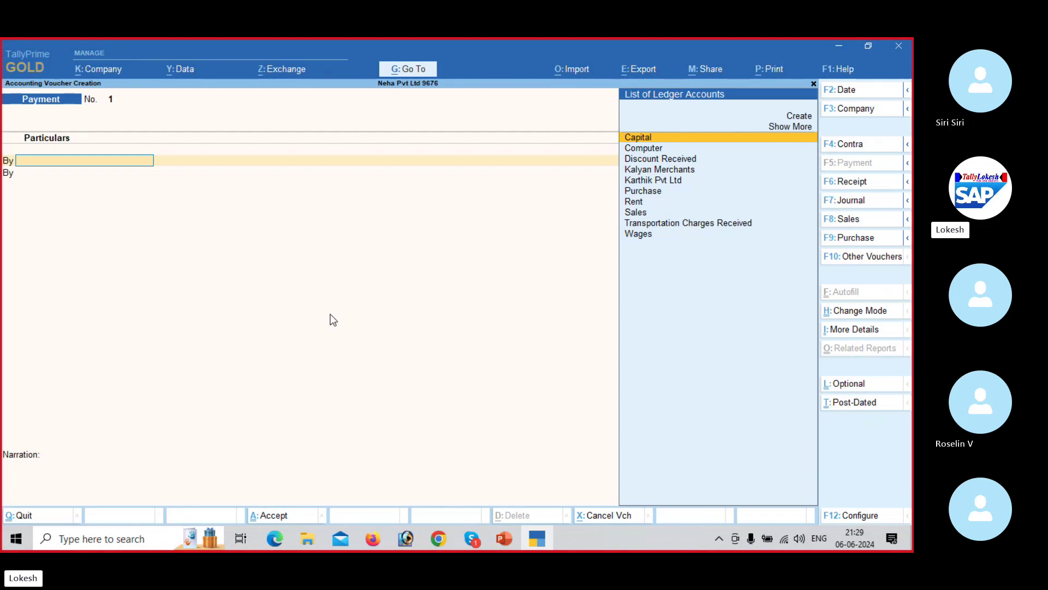
{"action": "left_click", "coordinate": [871, 518]}
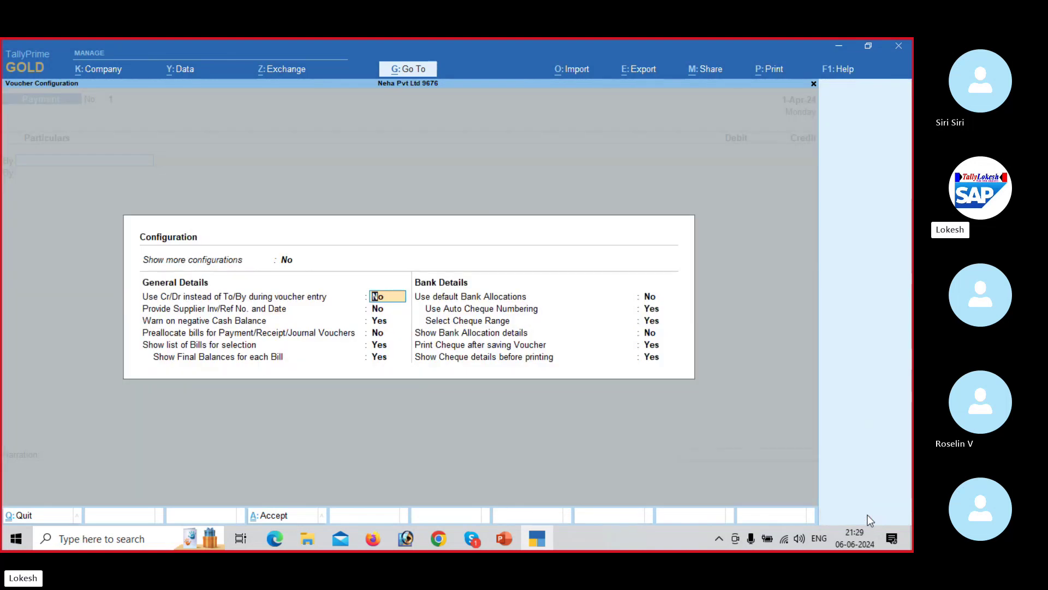
{"action": "type", "text": "y"}
{"action": "key", "text": "Return"}
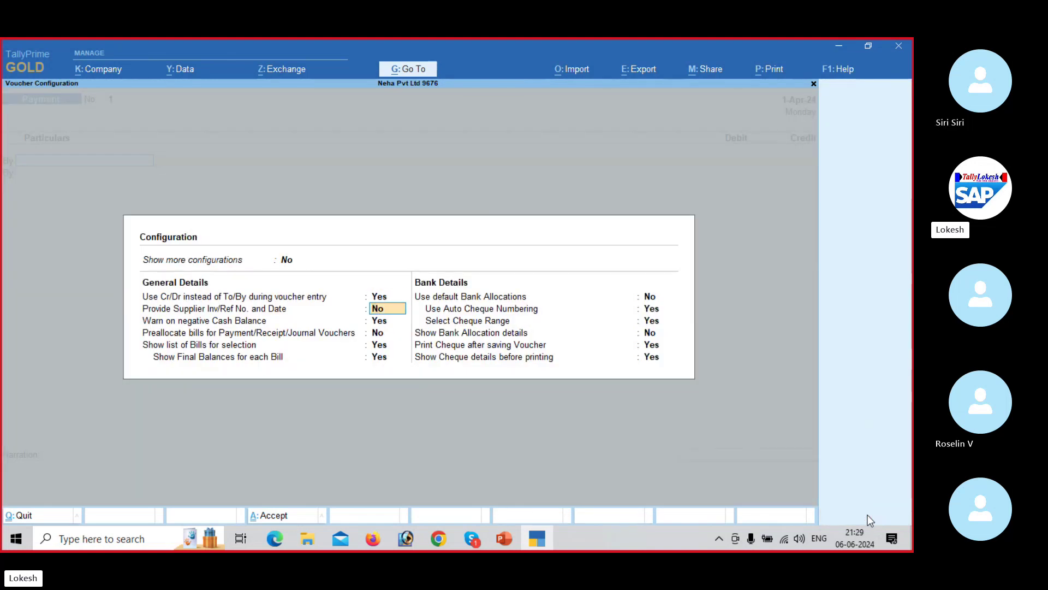
{"action": "key", "text": "Return"}
{"action": "key", "text": "Return"}
{"action": "key", "text": "Return"}
{"action": "key", "text": "Return"}
{"action": "key", "text": "Return"}
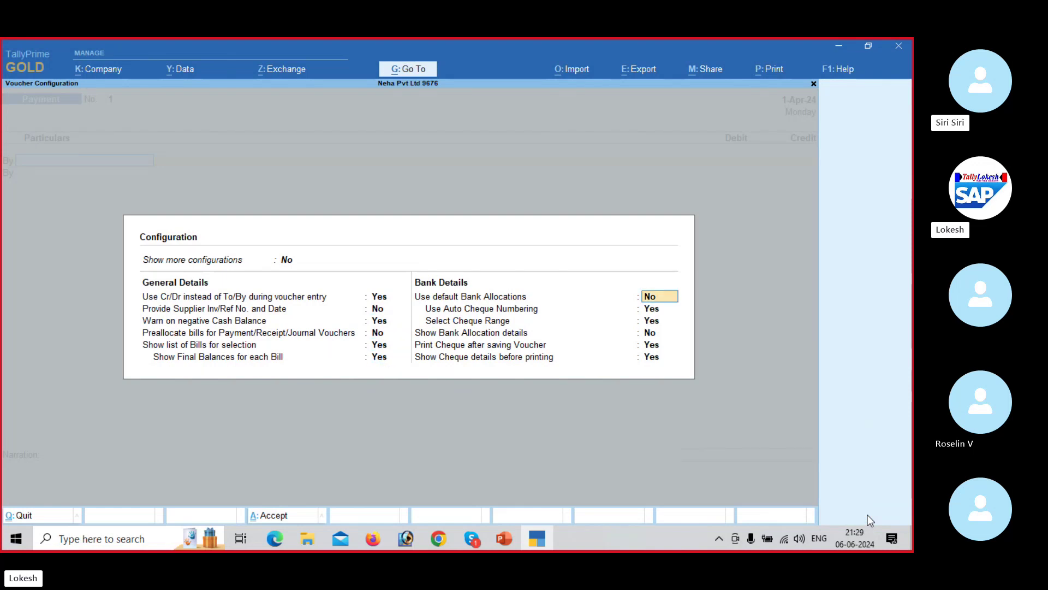
{"action": "key", "text": "Return"}
{"action": "key", "text": "Return"}
{"action": "key", "text": "Return"}
{"action": "key", "text": "Return"}
{"action": "key", "text": "Return"}
{"action": "key", "text": "Return"}
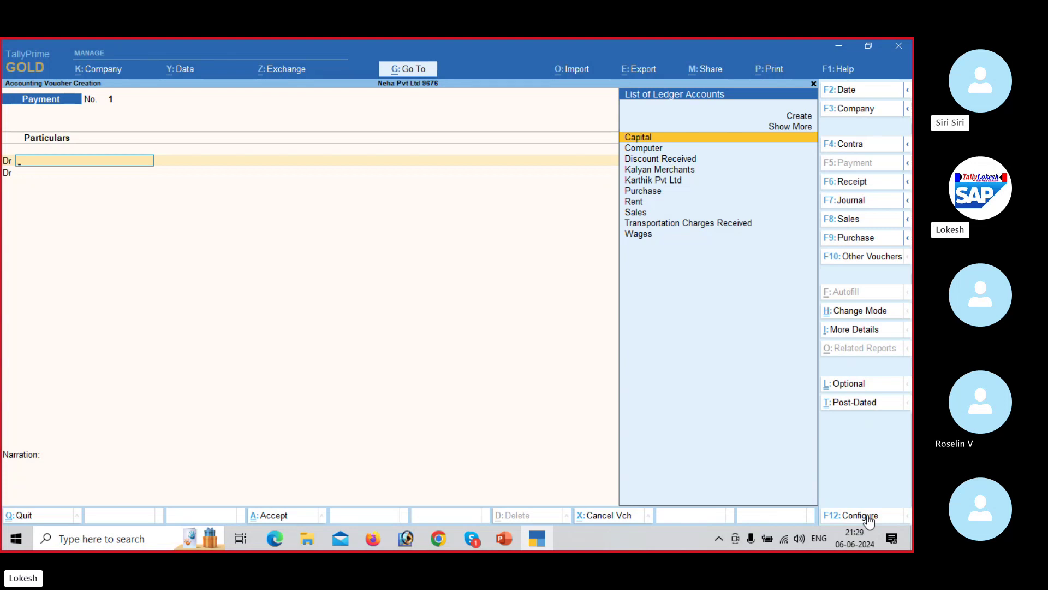
{"action": "key", "text": "alt"}
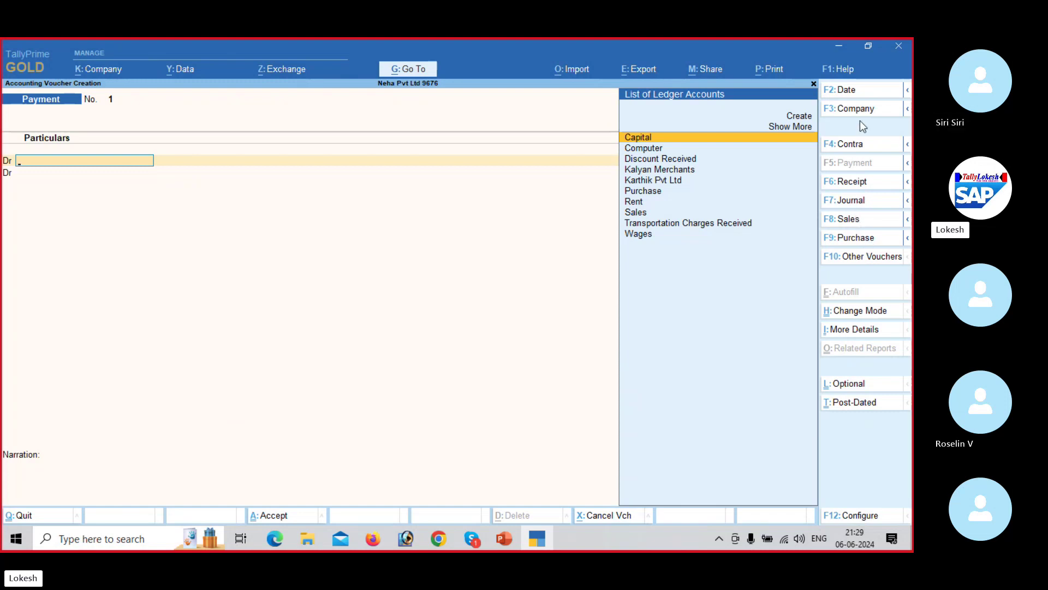
{"action": "key", "text": "alt+Tab"}
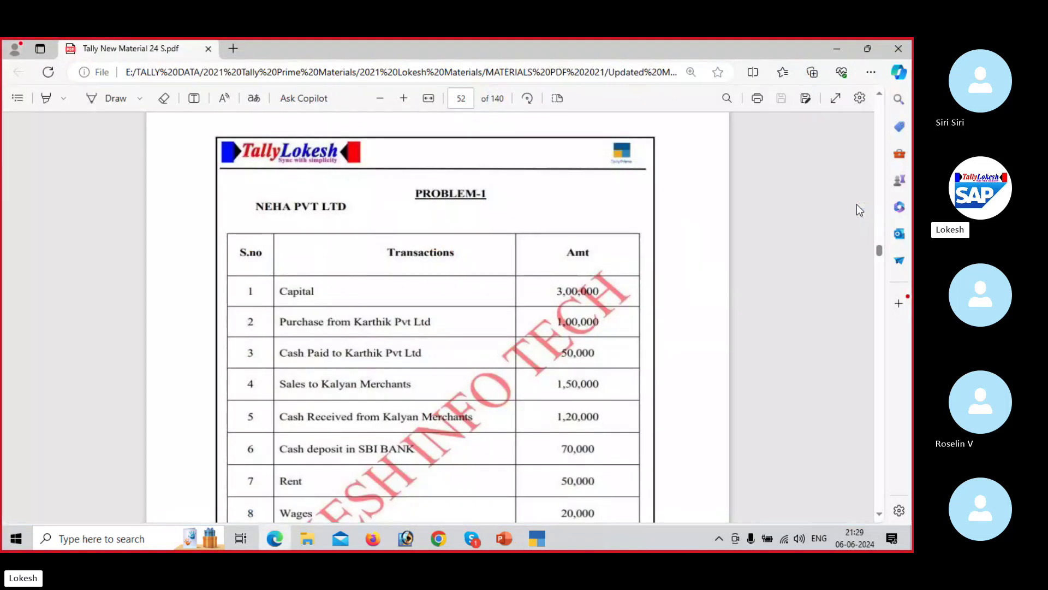
{"action": "scroll", "coordinate": [856, 205], "scroll_direction": "down", "scroll_amount": 2}
{"action": "scroll", "coordinate": [857, 204], "scroll_direction": "down", "scroll_amount": 2}
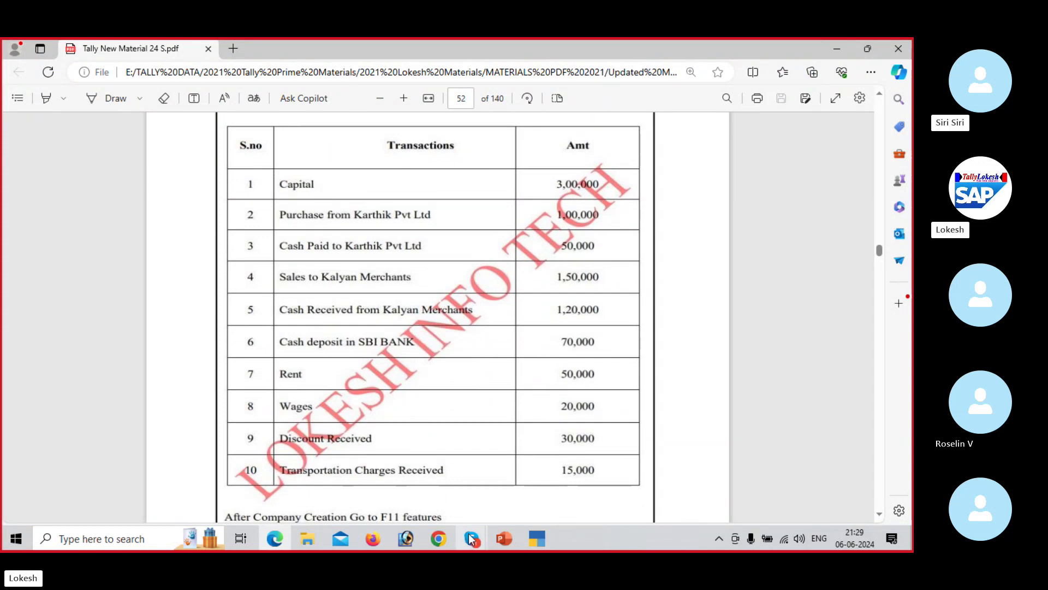
{"action": "mouse_move", "coordinate": [472, 538]}
{"action": "left_click", "coordinate": [469, 478]}
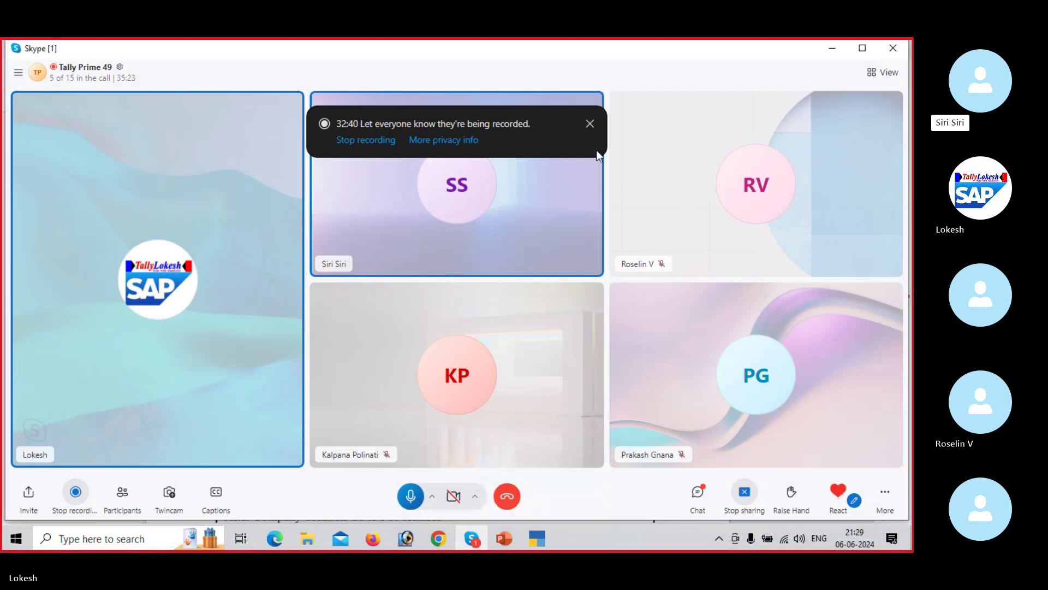
{"action": "left_click", "coordinate": [590, 124]}
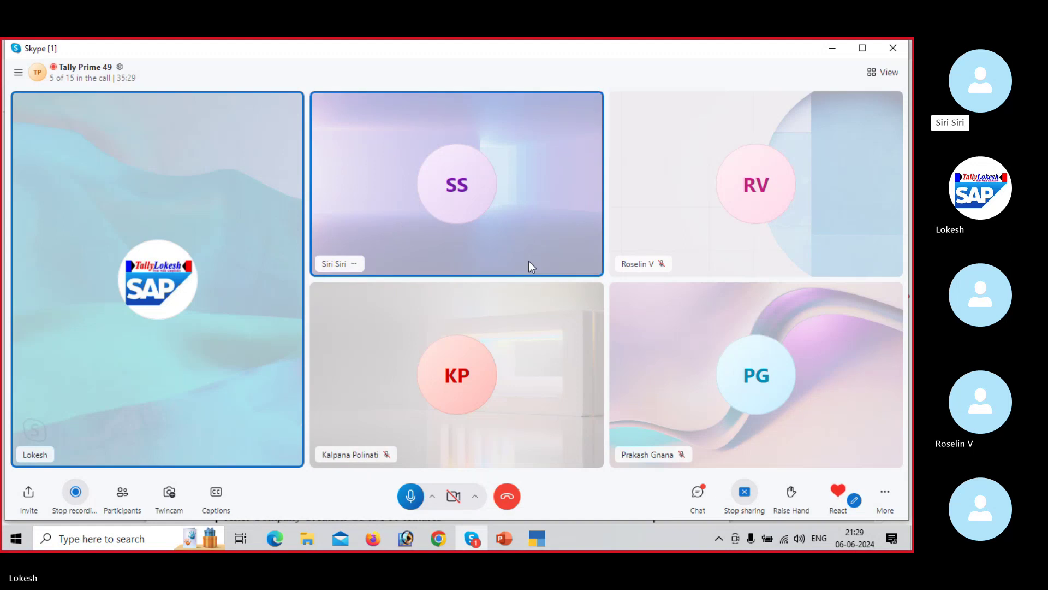
{"action": "key", "text": "alt+Tab"}
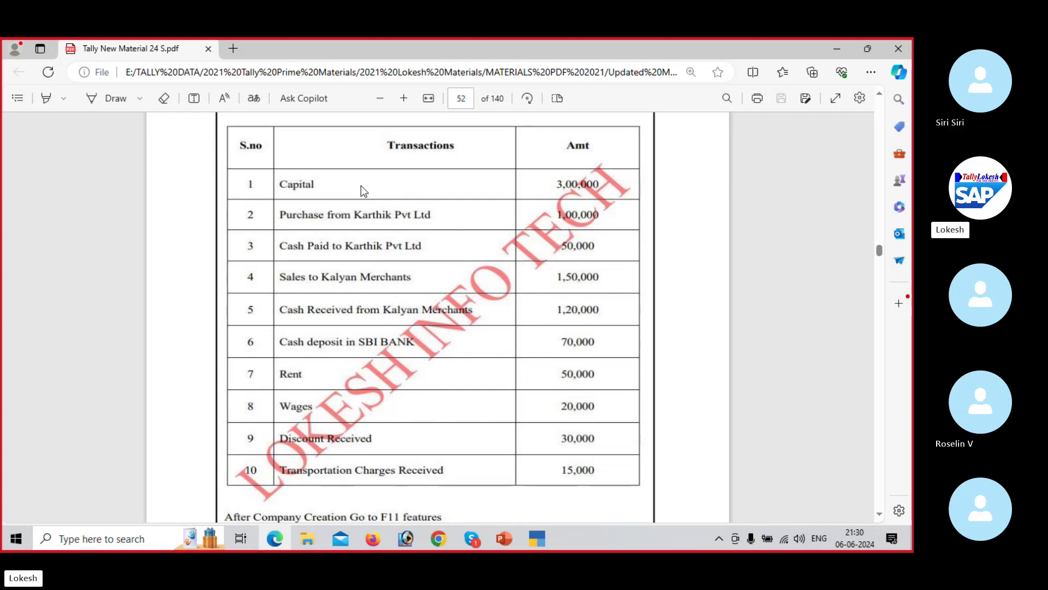
{"action": "key", "text": "alt+Tab"}
{"action": "key", "text": "alt+Tab"}
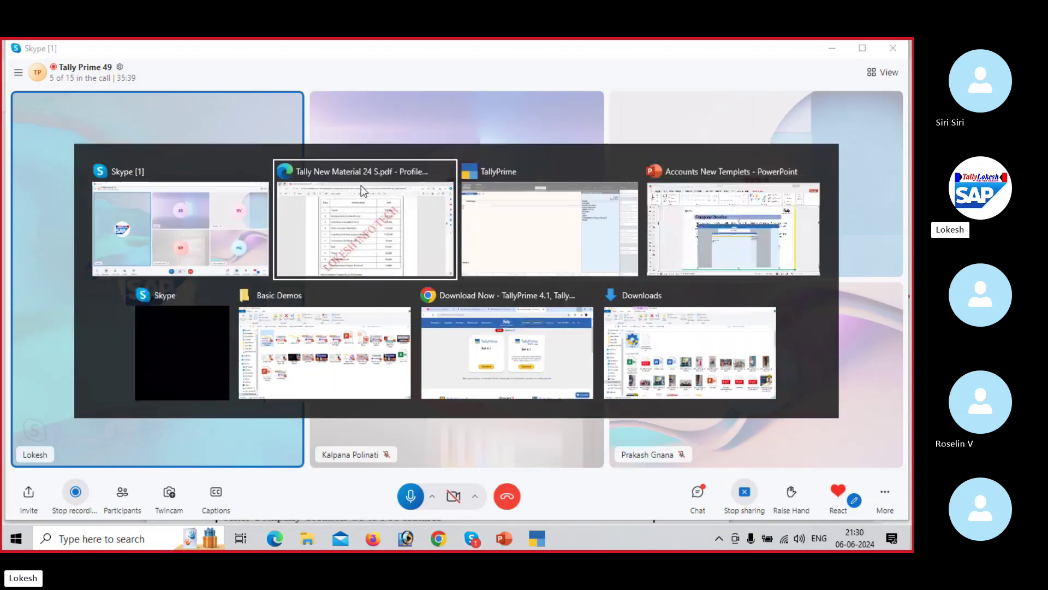
{"action": "key", "text": "alt+Tab"}
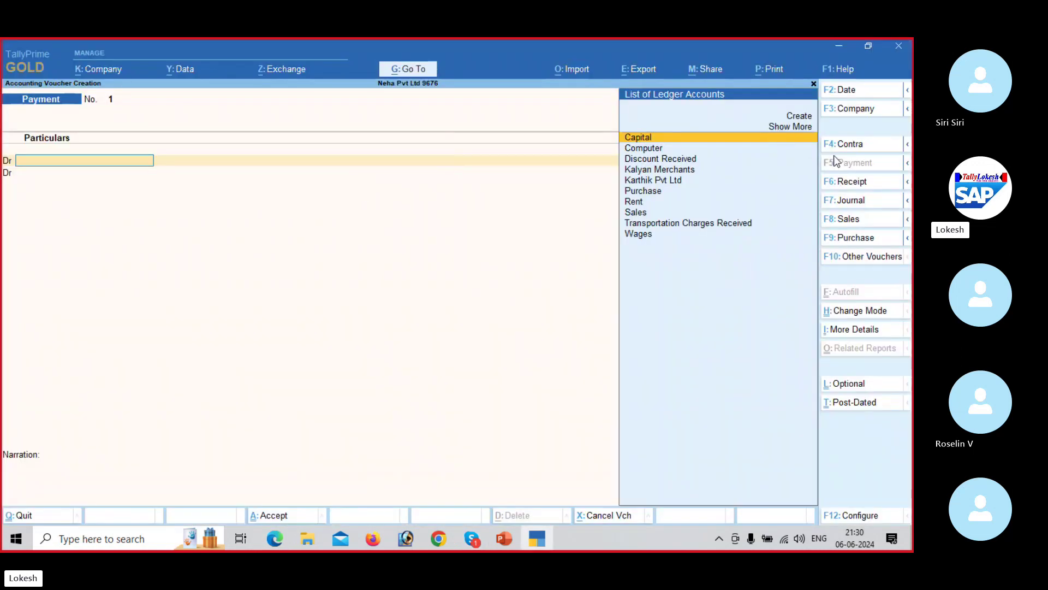
Step: Switch the voucher to Receipt and select Capital as the credited ledger
{"action": "left_click", "coordinate": [859, 186]}
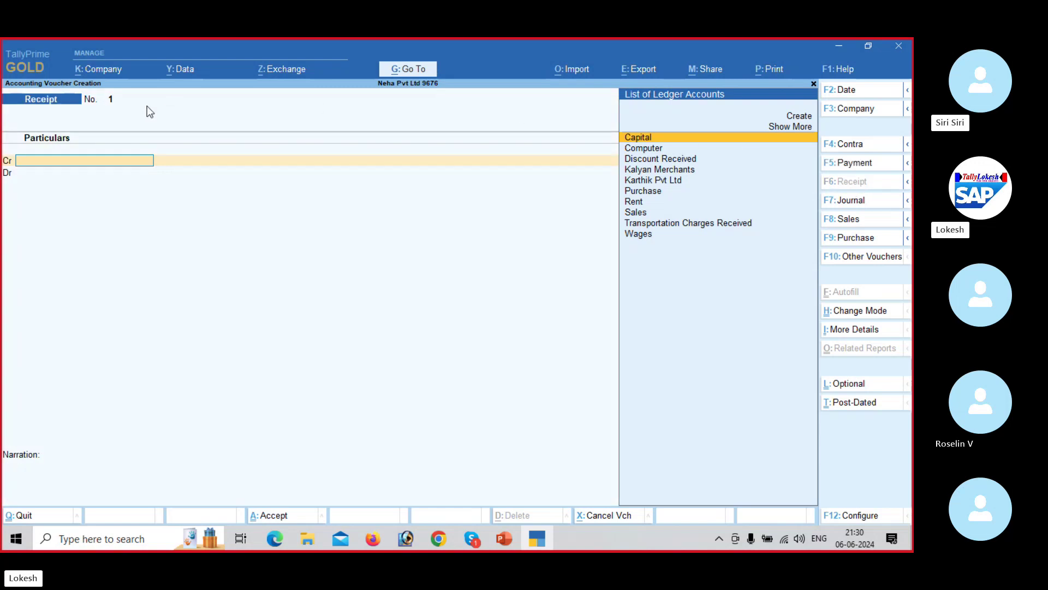
{"action": "key", "text": "alt+Tab"}
{"action": "key", "text": "alt+Tab"}
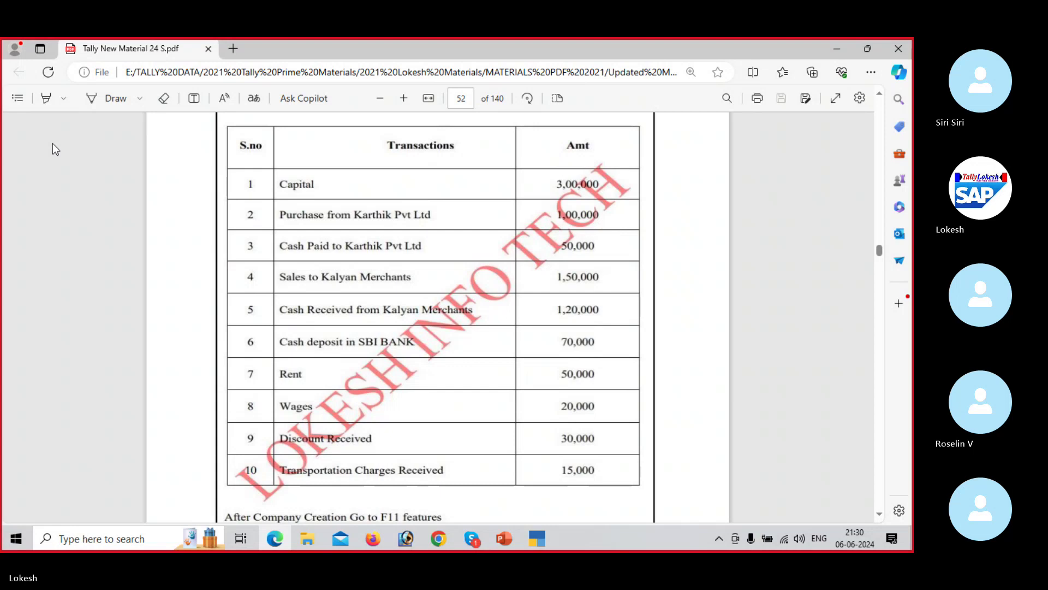
{"action": "key", "text": "alt+Tab"}
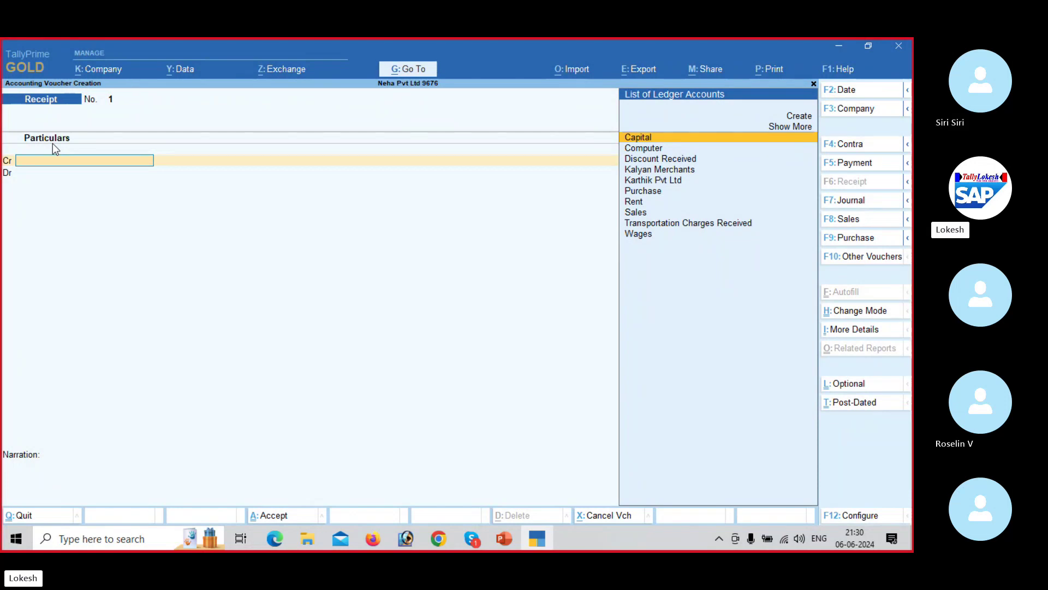
{"action": "key", "text": "Down"}
{"action": "key", "text": "Down"}
{"action": "key", "text": "Down"}
{"action": "key", "text": "Down"}
{"action": "key", "text": "Down"}
{"action": "key", "text": "Down"}
{"action": "key", "text": "Down"}
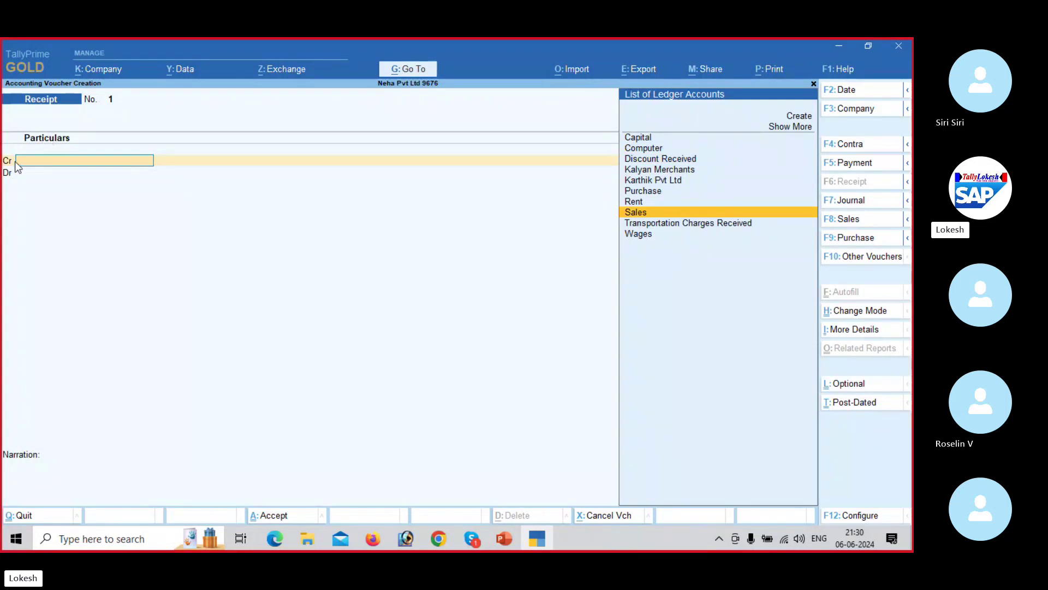
{"action": "key", "text": "Up"}
{"action": "key", "text": "Up"}
{"action": "key", "text": "Up"}
{"action": "key", "text": "Up"}
{"action": "key", "text": "Up"}
{"action": "key", "text": "Up"}
{"action": "key", "text": "Up"}
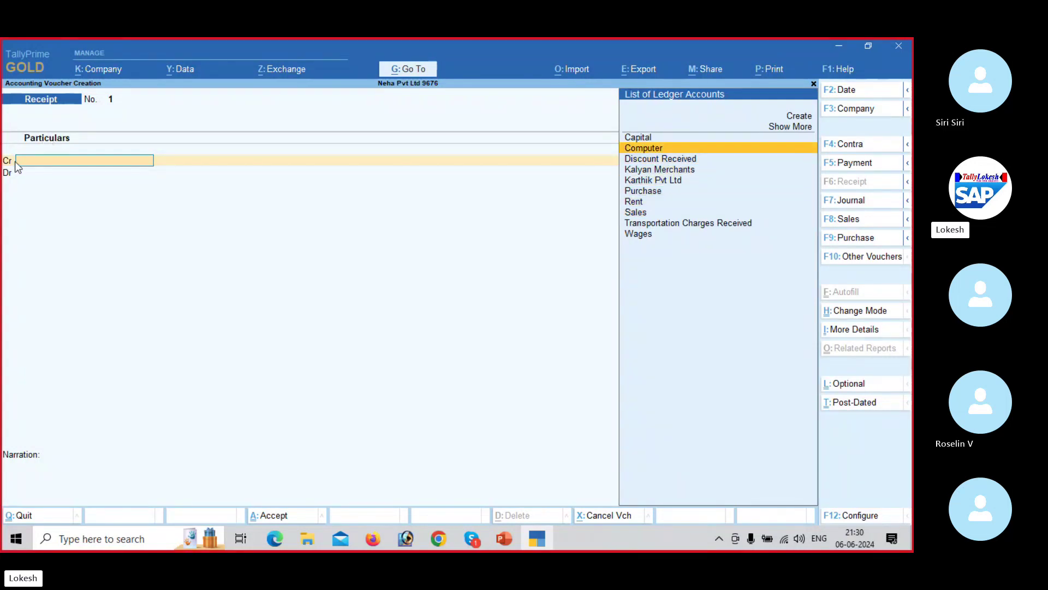
{"action": "key", "text": "Return"}
Step: Credit Capital with 3,00,000 and debit Cash the same amount, skipping narration
{"action": "key", "text": "alt+Tab"}
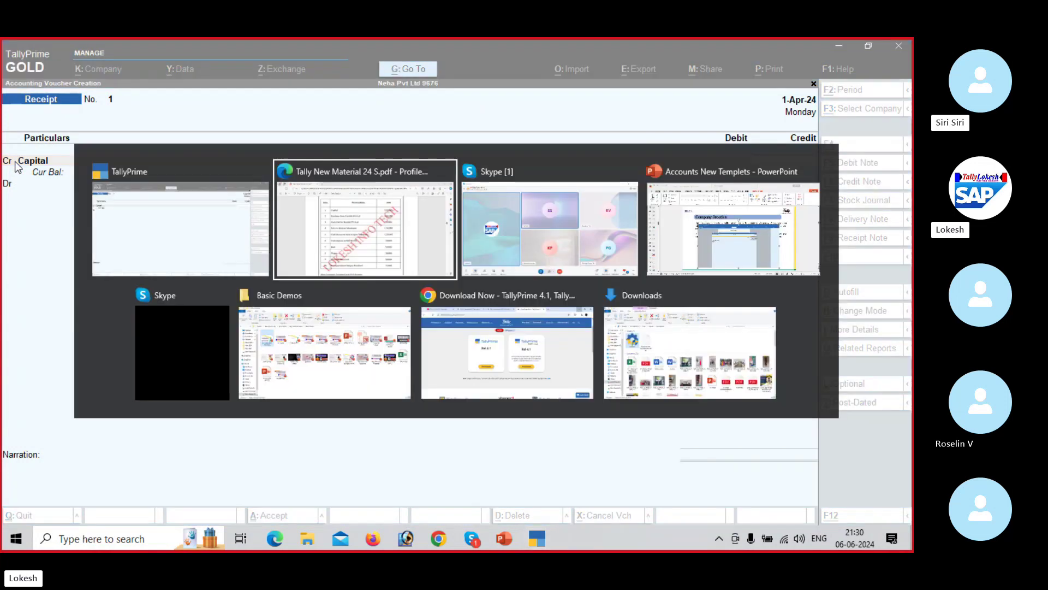
{"action": "key", "text": "alt+Tab"}
{"action": "type", "text": "3,00,000"}
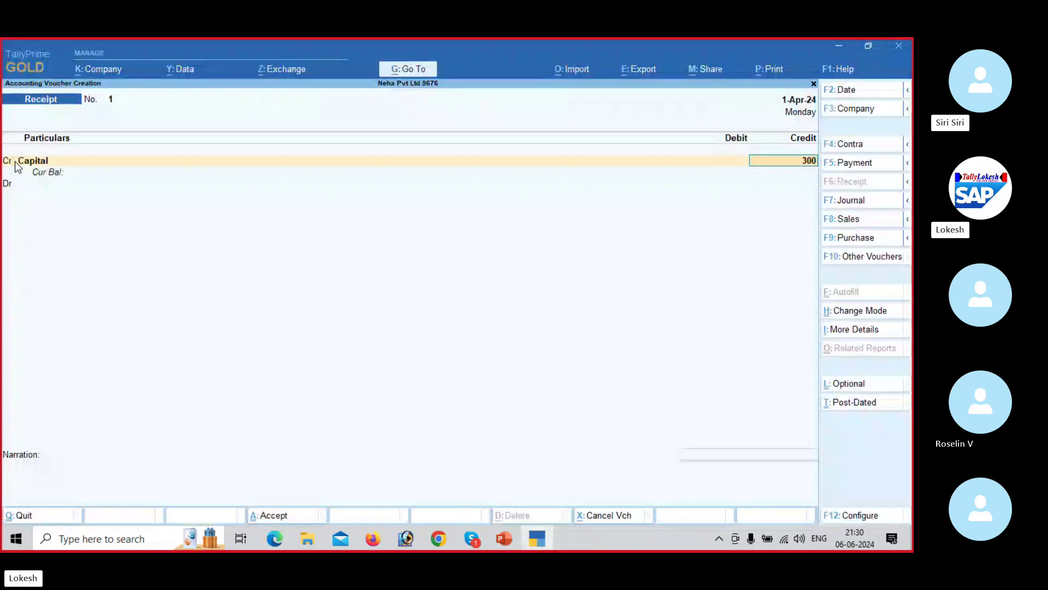
{"action": "key", "text": "Return"}
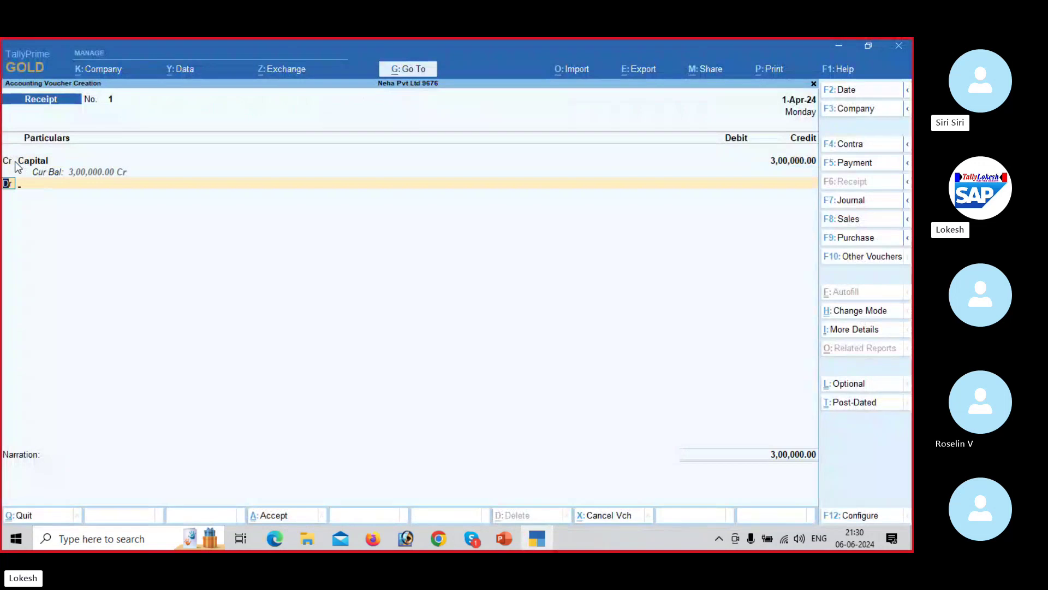
{"action": "key", "text": "Return"}
{"action": "key", "text": "Down"}
{"action": "key", "text": "Return"}
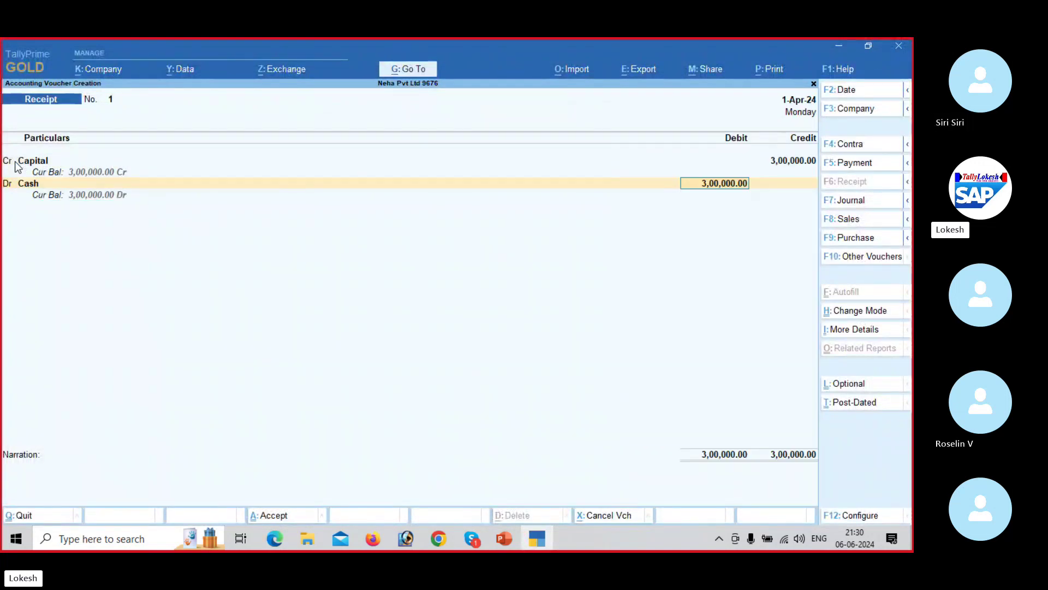
{"action": "key", "text": "Return"}
{"action": "key", "text": "Return"}
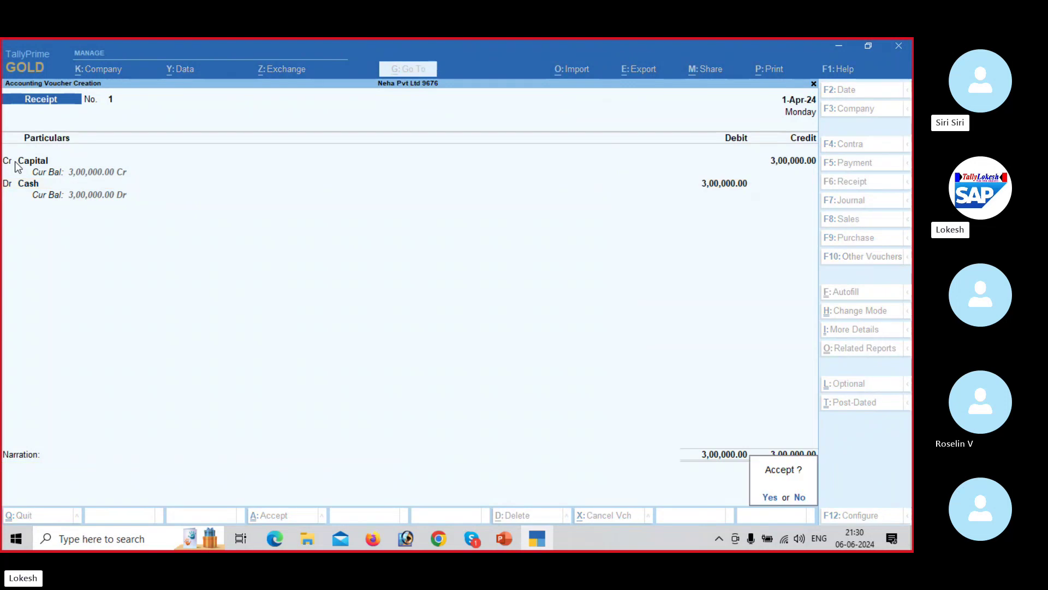
{"action": "key", "text": "Return"}
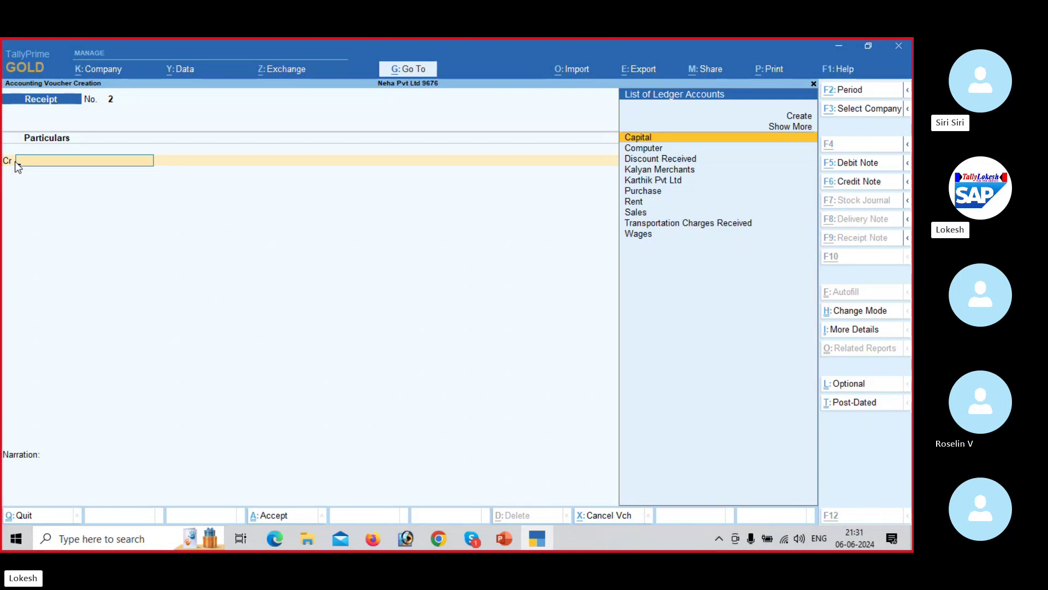
Step: Check the next transaction in the PDF, then start Purchase voucher No. 1
{"action": "key", "text": "alt+Tab"}
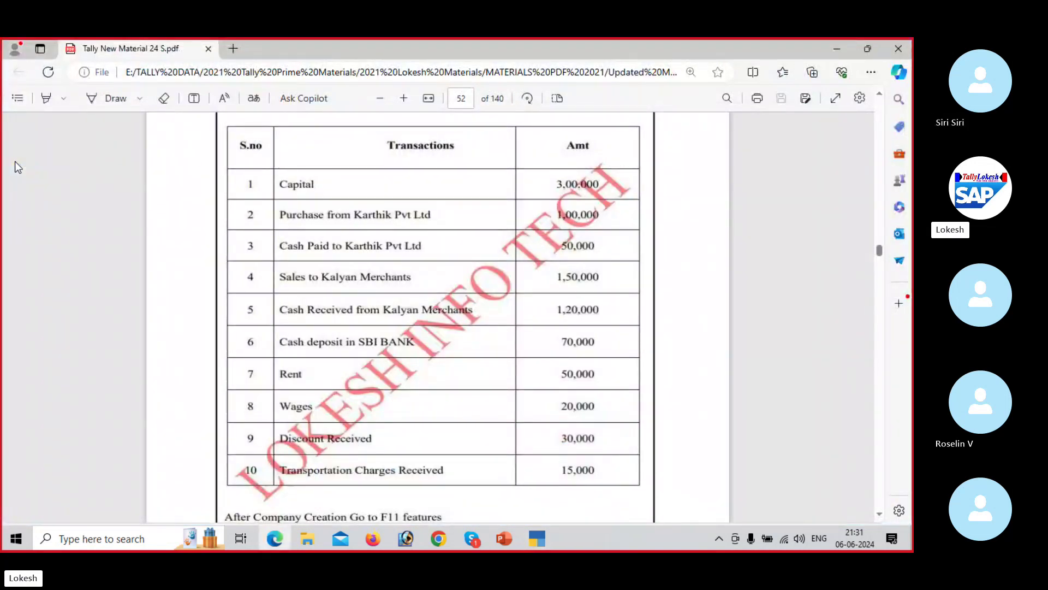
{"action": "key", "text": "alt+Tab"}
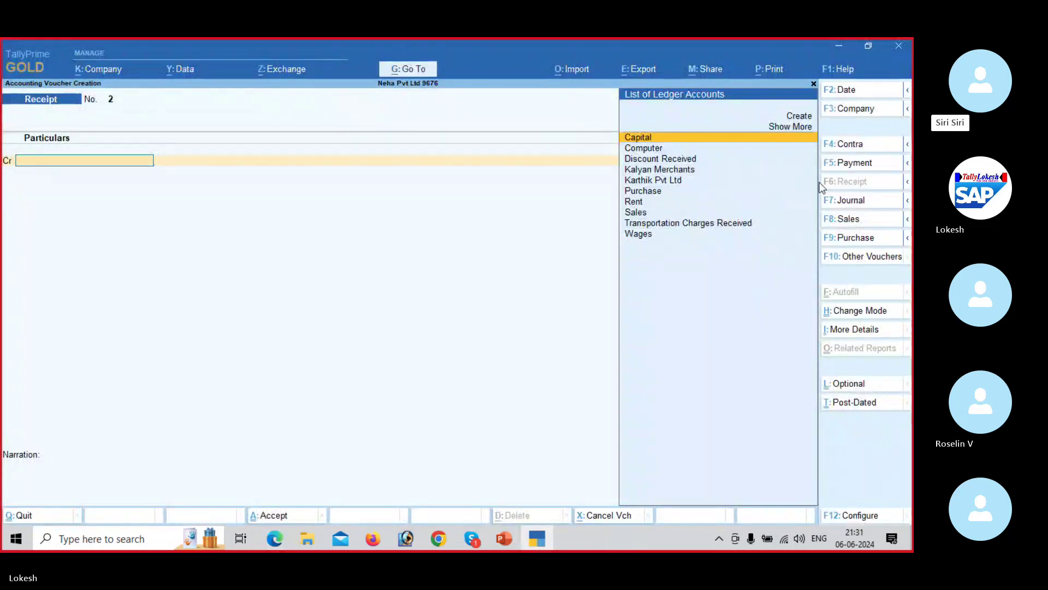
{"action": "left_click", "coordinate": [856, 238]}
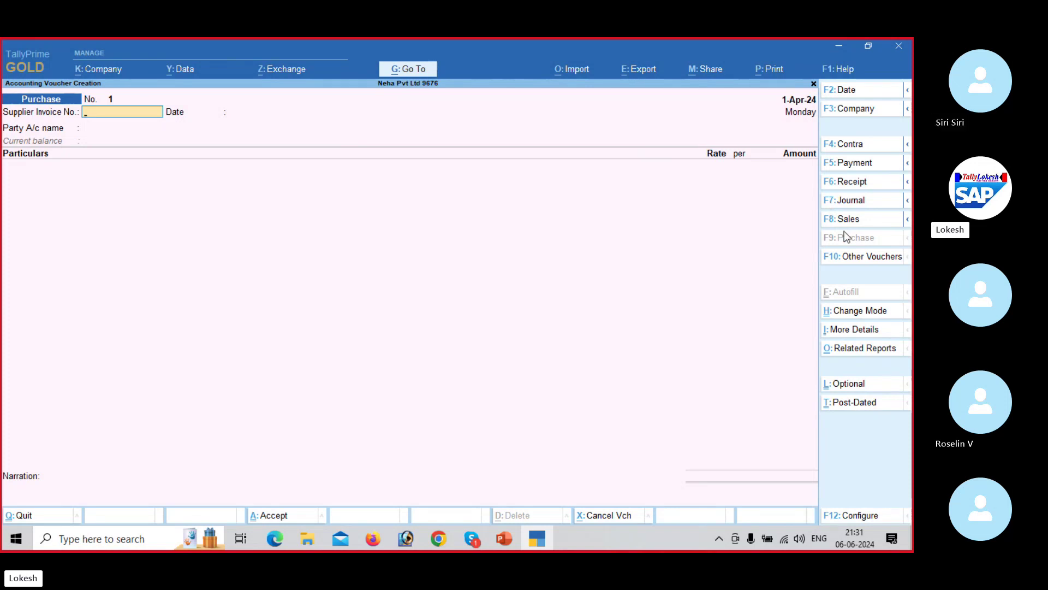
Step: Switch the purchase voucher to As Voucher mode and check the transaction PDF
{"action": "left_click", "coordinate": [854, 309]}
{"action": "key", "text": "Down"}
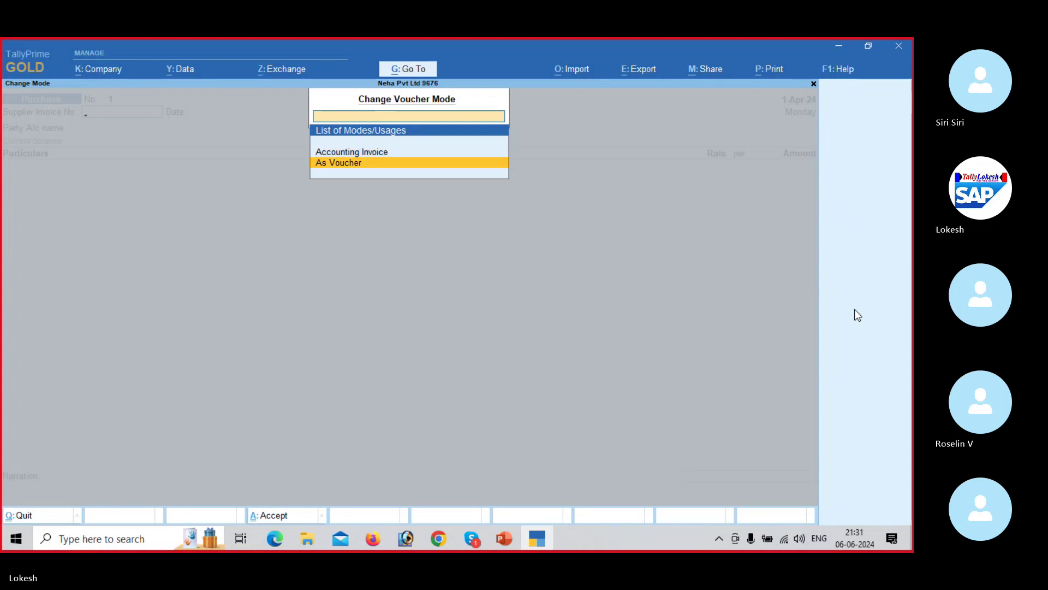
{"action": "key", "text": "Return"}
{"action": "key", "text": "Return"}
{"action": "key", "text": "Return"}
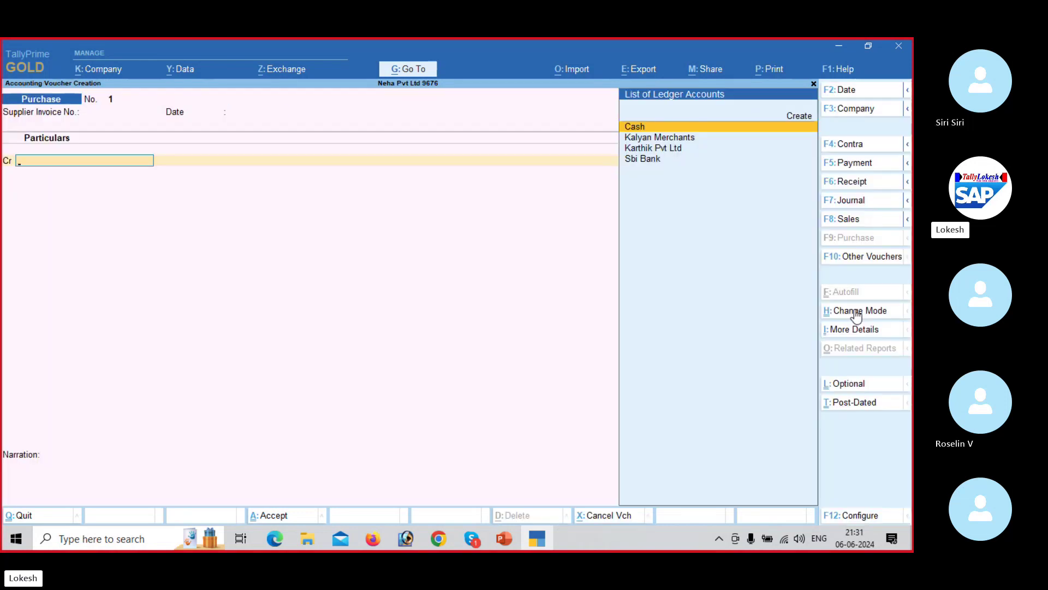
{"action": "key", "text": "alt+Tab"}
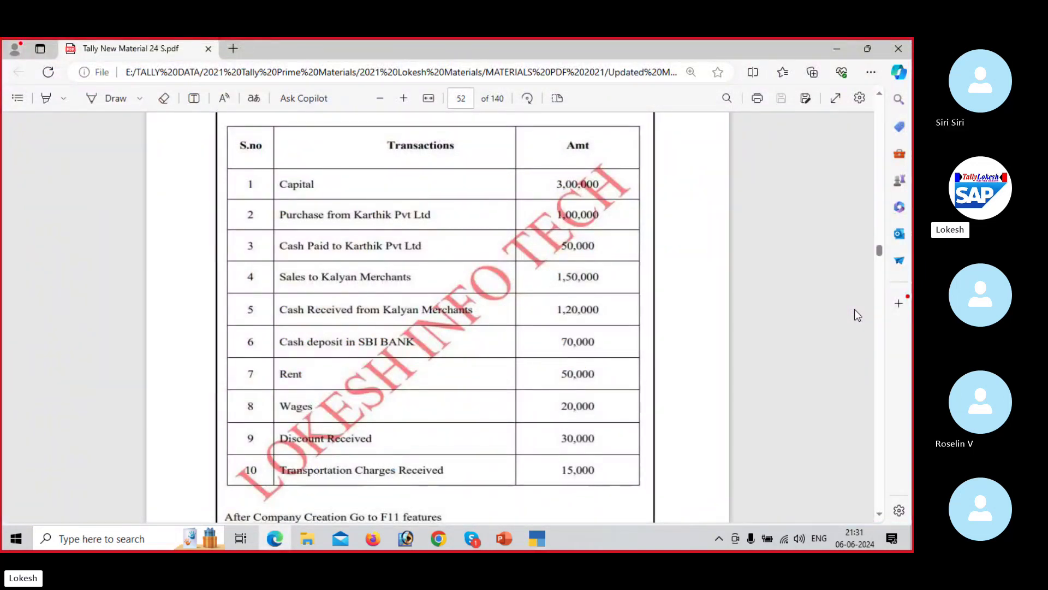
{"action": "key", "text": "alt+Tab"}
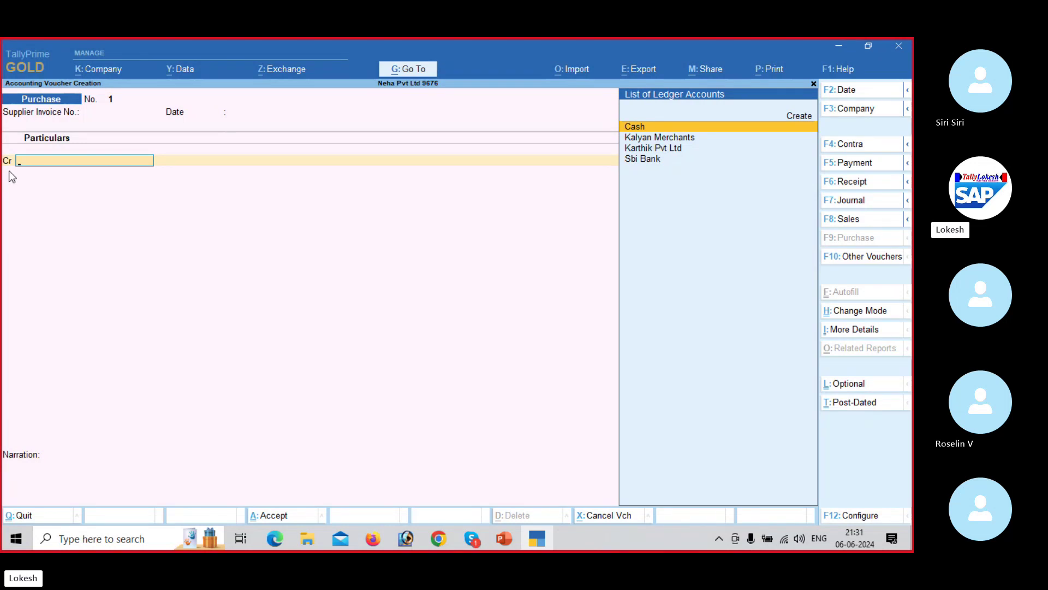
Step: Credit Karthik Pvt Ltd and debit Purchase 1,00,000, skipping narration to reach the save prompt
{"action": "key", "text": "Down"}
{"action": "key", "text": "Down"}
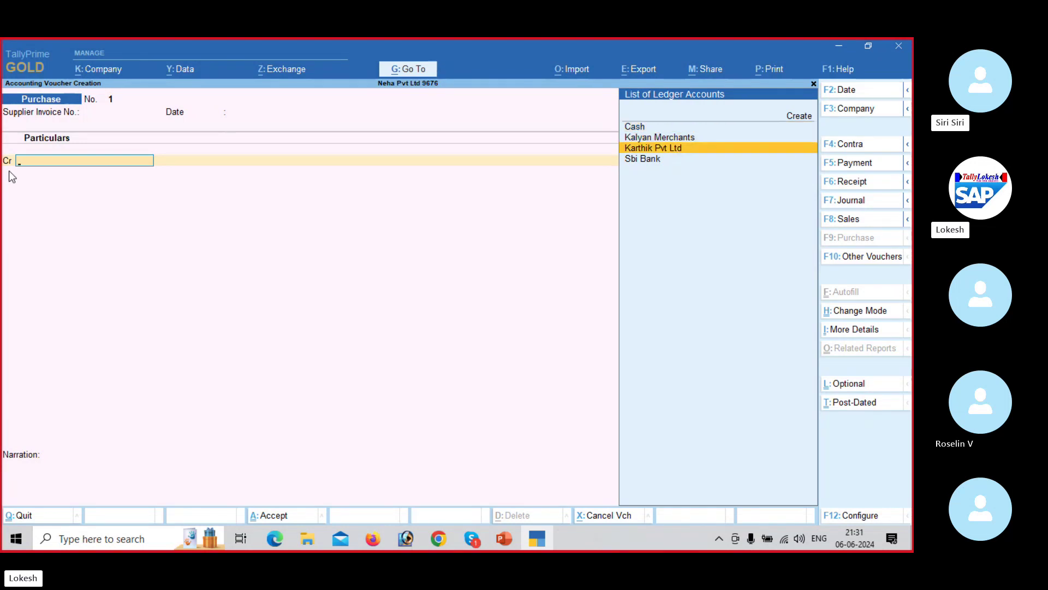
{"action": "key", "text": "Return"}
{"action": "key", "text": "Return"}
{"action": "key", "text": "Return"}
{"action": "key", "text": "Return"}
{"action": "key", "text": "Return"}
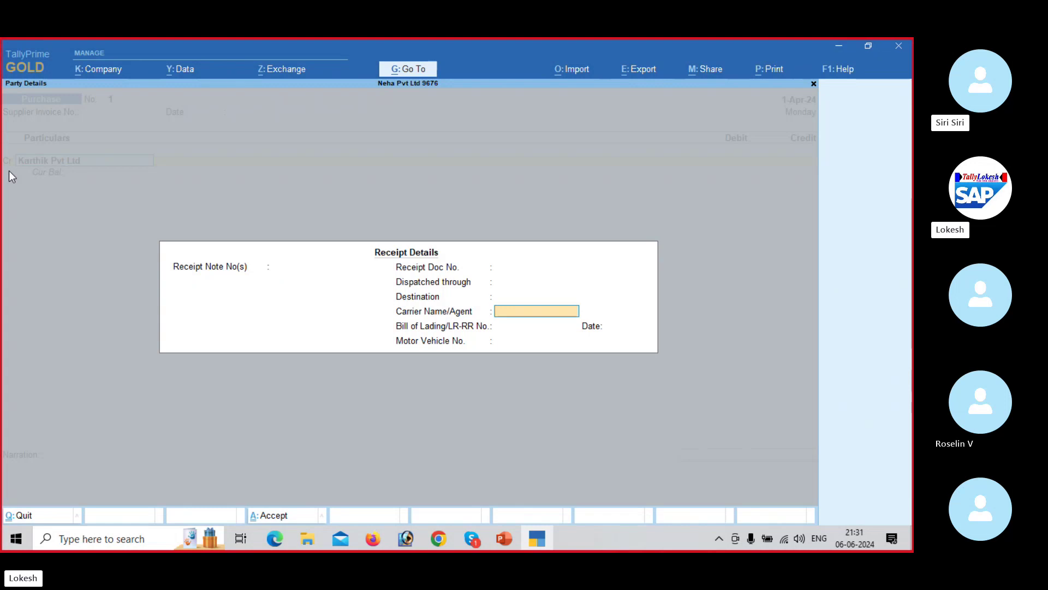
{"action": "key", "text": "Return"}
{"action": "key", "text": "Return"}
{"action": "key", "text": "Return"}
{"action": "key", "text": "Return"}
{"action": "key", "text": "Return"}
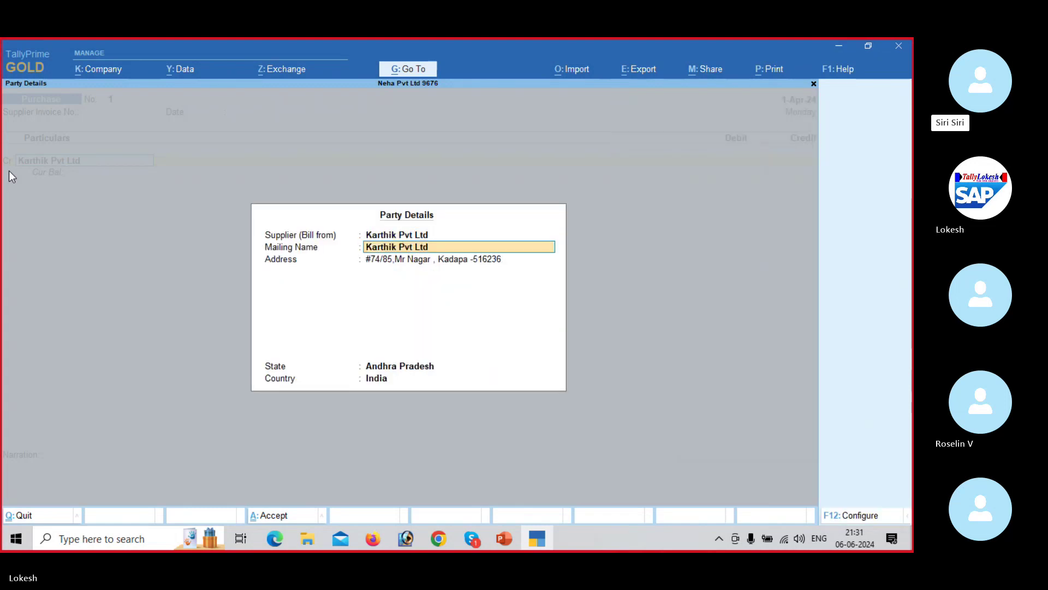
{"action": "key", "text": "Return"}
{"action": "key", "text": "Return"}
{"action": "key", "text": "Return"}
{"action": "key", "text": "Return"}
{"action": "type", "text": "1"}
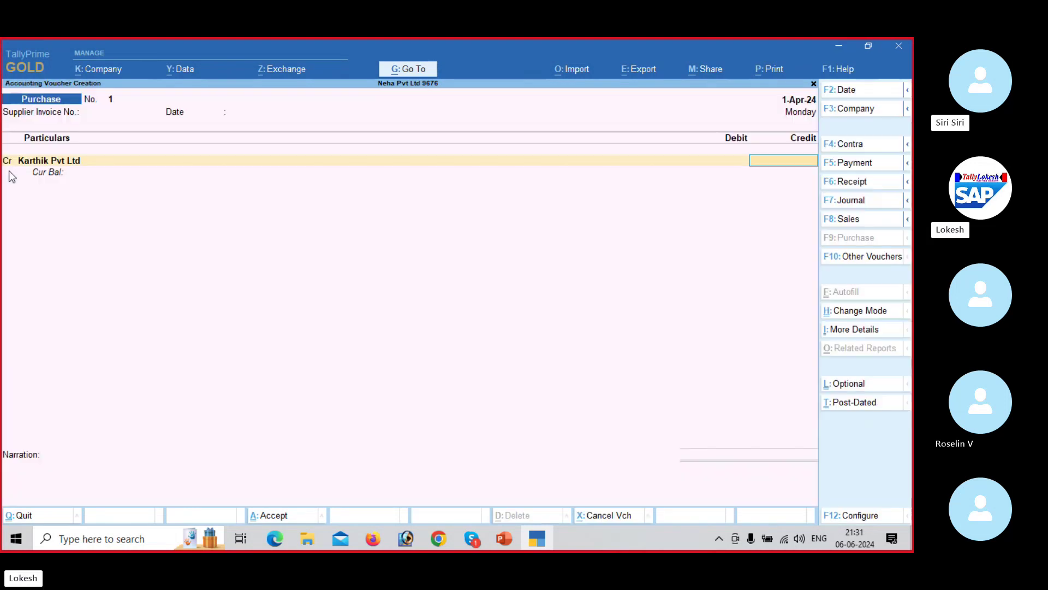
{"action": "type", "text": "0"}
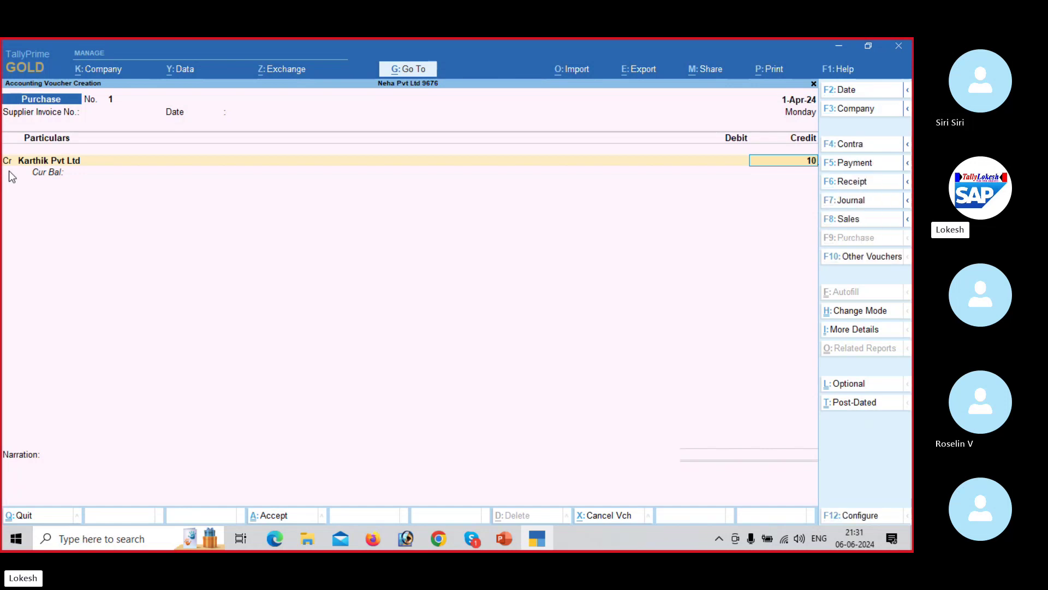
{"action": "type", "text": "0000"}
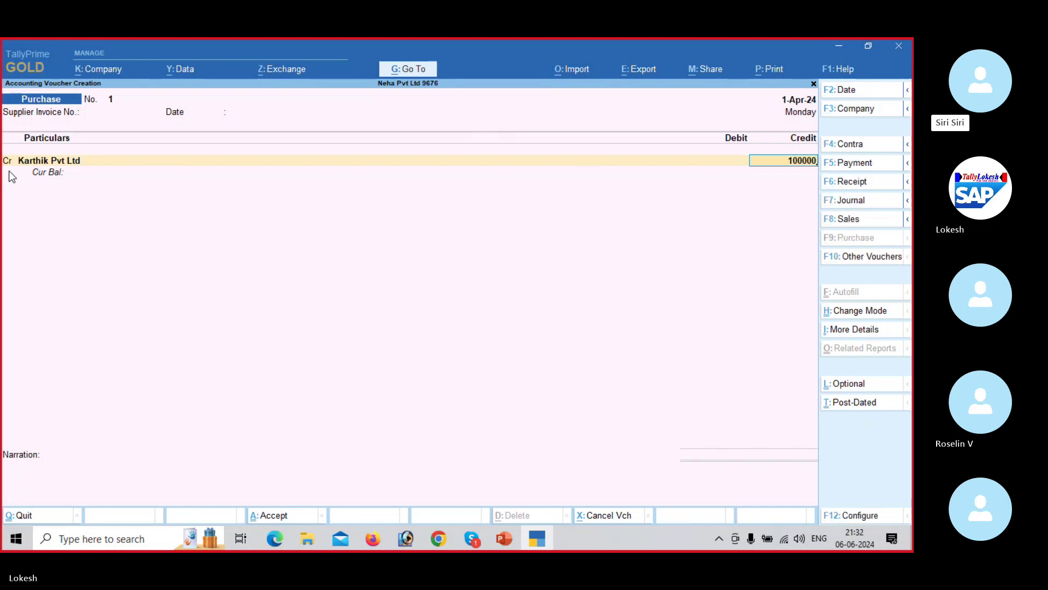
{"action": "key", "text": "Return"}
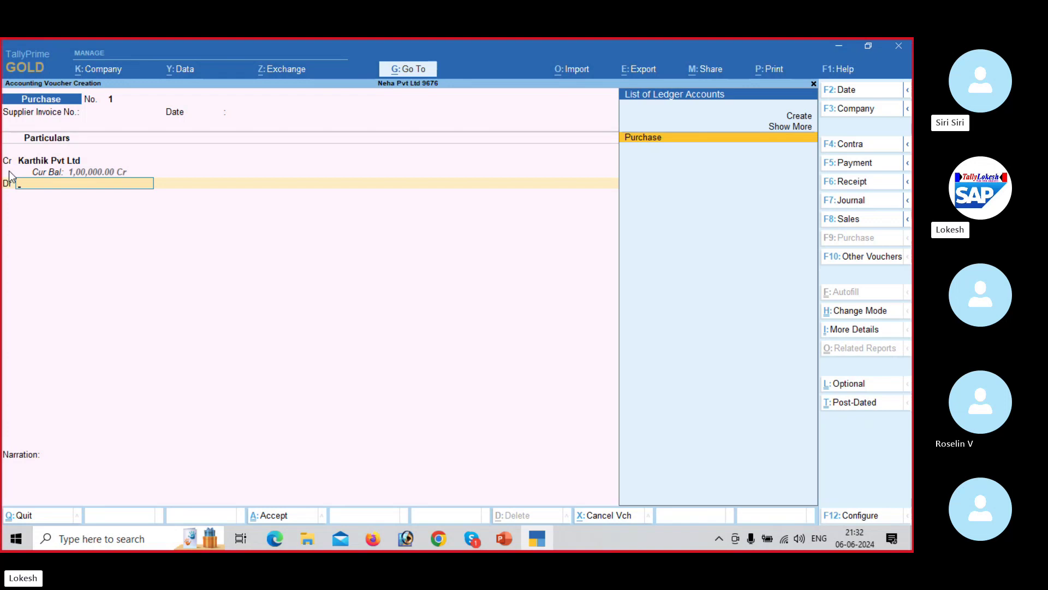
{"action": "key", "text": "Return"}
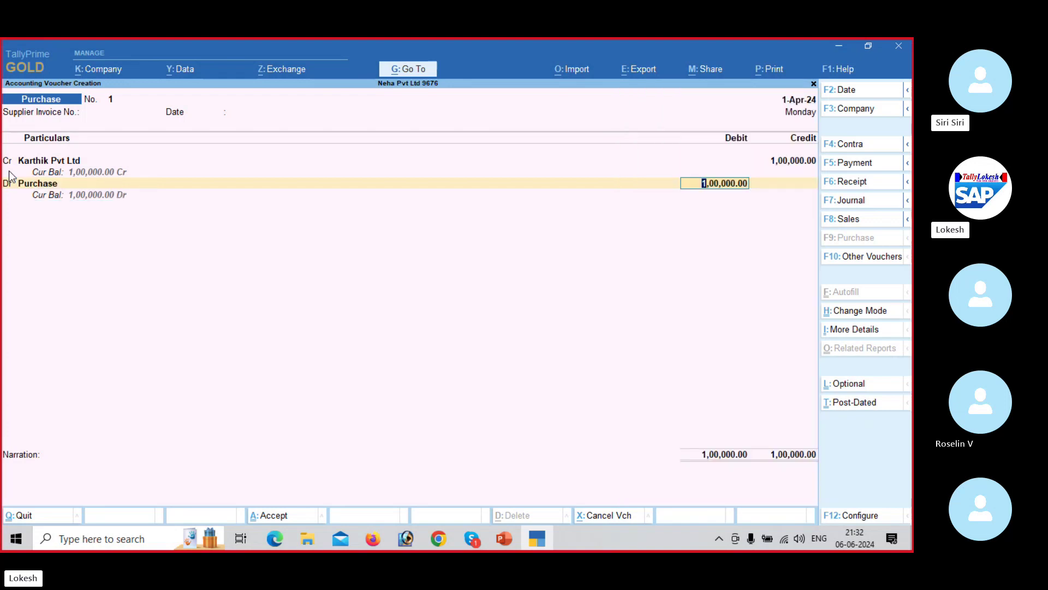
{"action": "key", "text": "Return"}
{"action": "key", "text": "Return"}
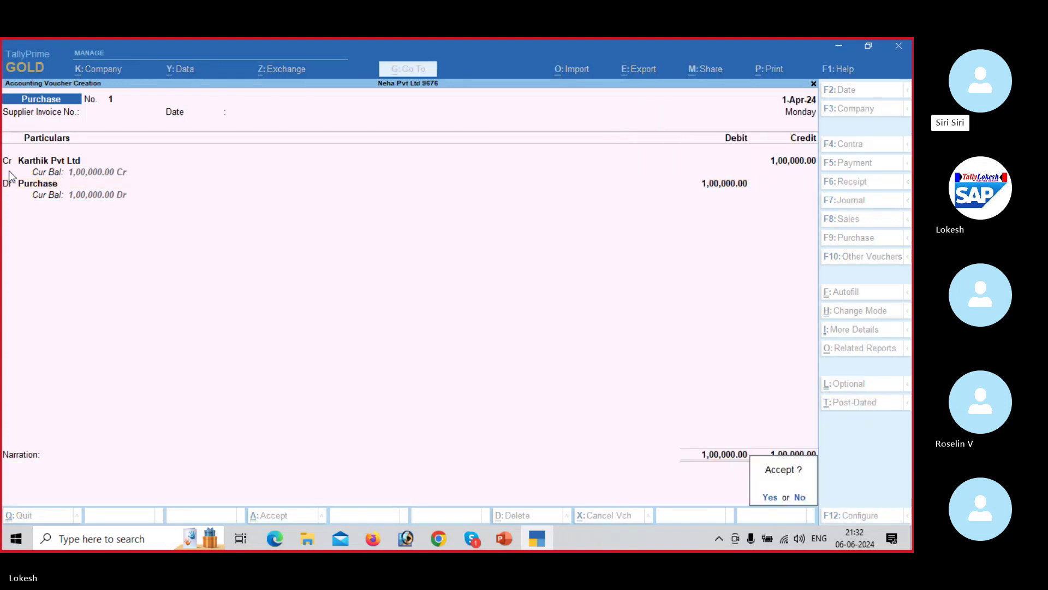
{"action": "key", "text": "Return"}
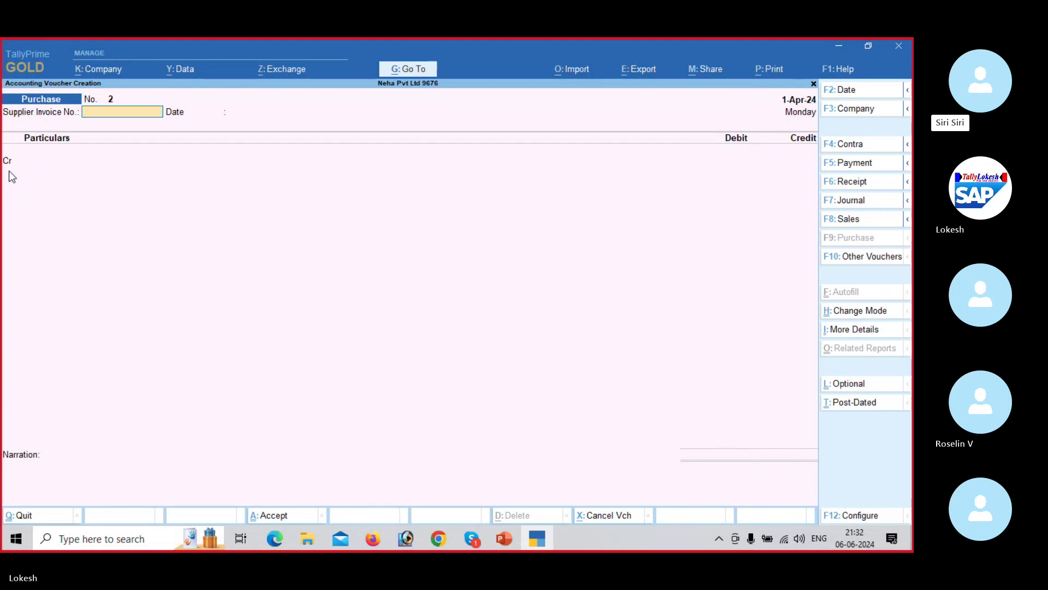
Step: Review the transaction PDF and start a new Payment voucher in TallyPrime
{"action": "key", "text": "alt+Tab"}
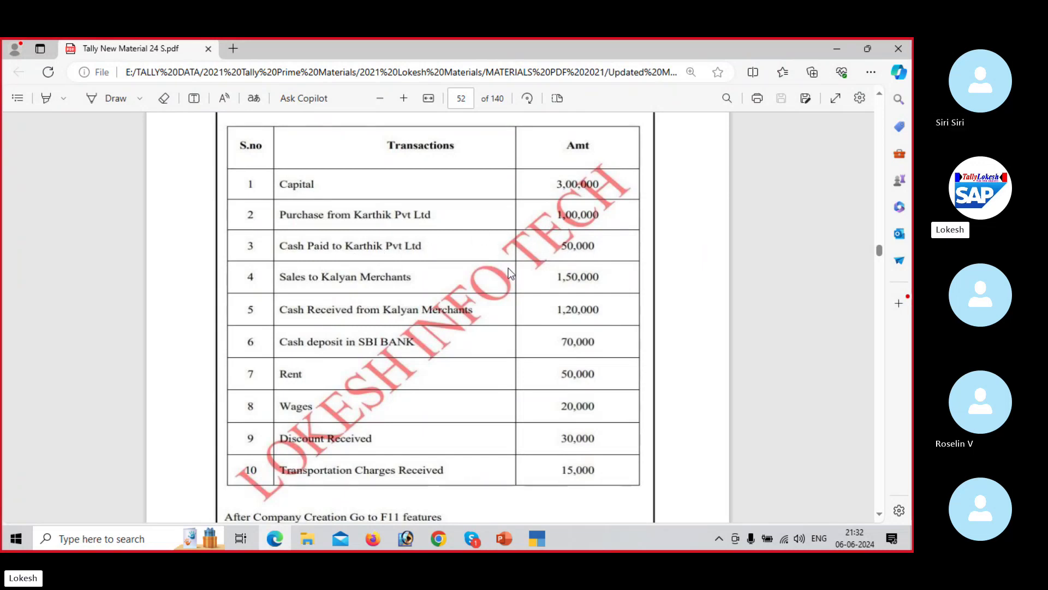
{"action": "key", "text": "alt+Tab"}
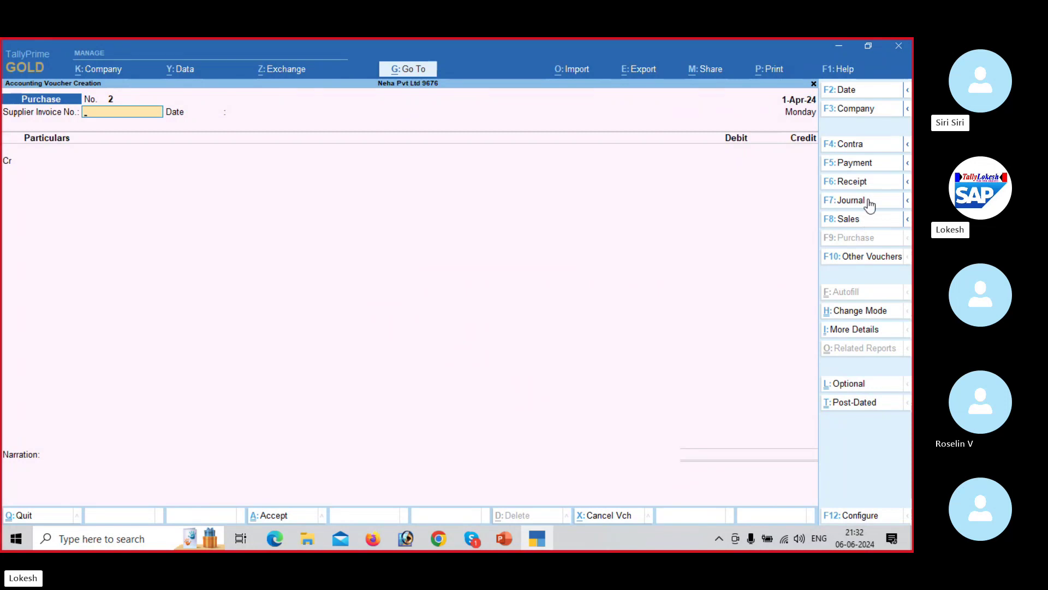
{"action": "left_click", "coordinate": [872, 168]}
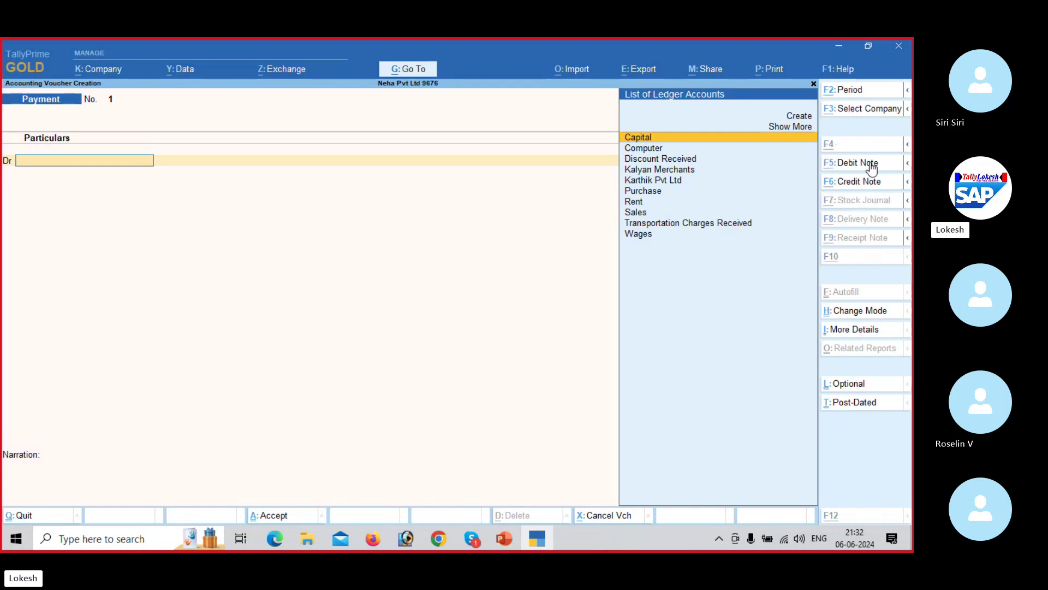
{"action": "key", "text": "alt+Tab"}
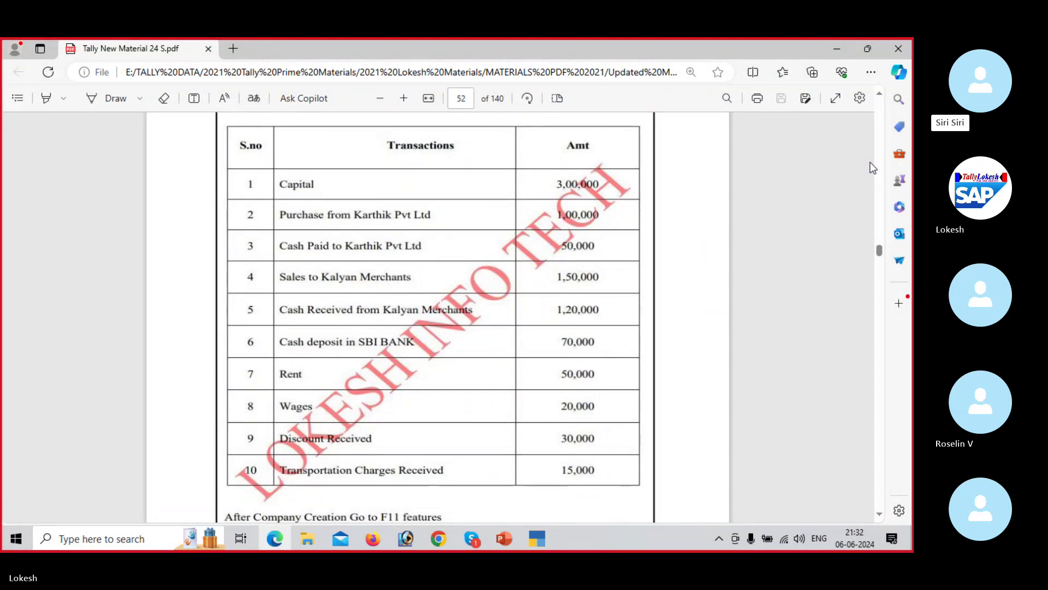
{"action": "key", "text": "alt+Tab"}
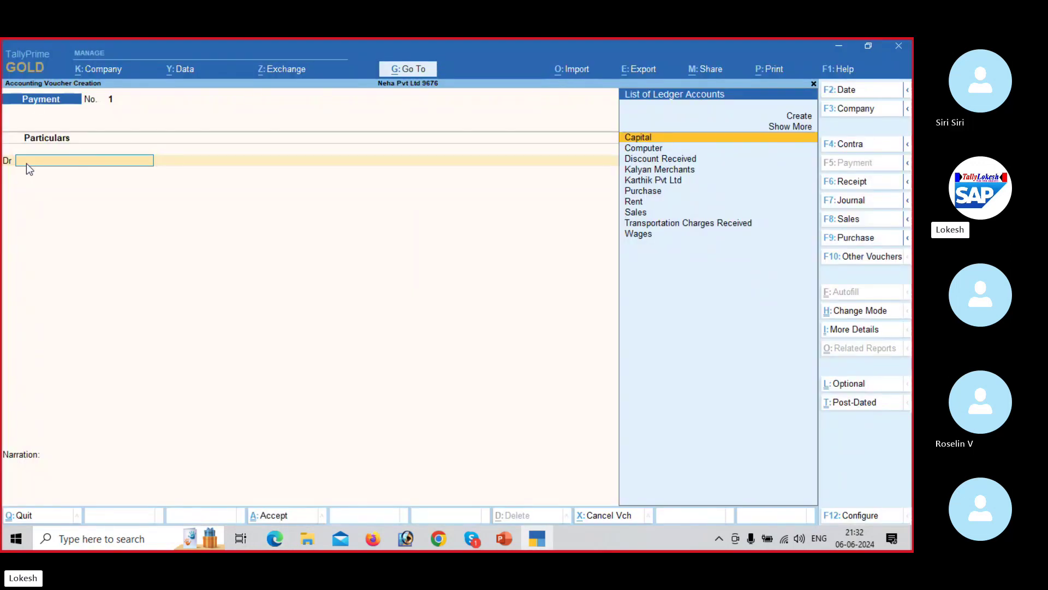
Step: Debit Karthik Pvt Ltd and credit Cash 50,000, skipping narration to the save prompt
{"action": "type", "text": "k"}
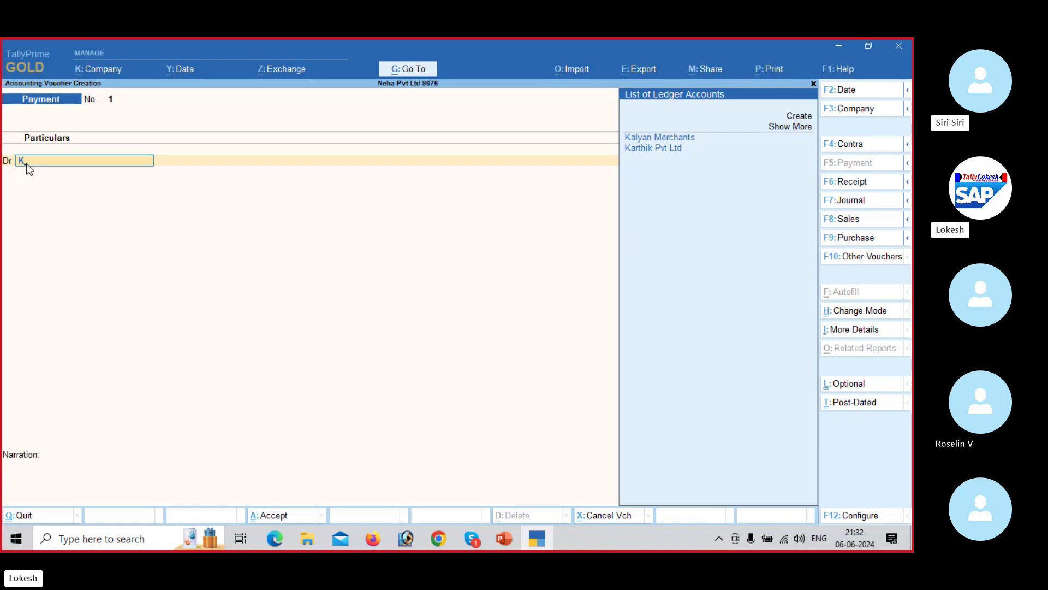
{"action": "key", "text": "Down"}
{"action": "key", "text": "Return"}
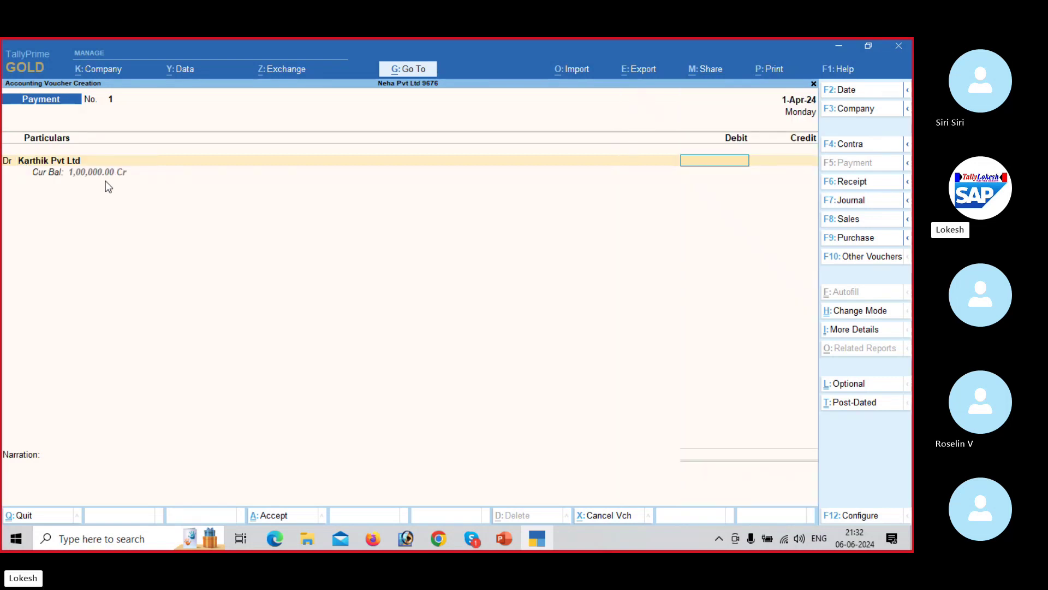
{"action": "type", "text": "50000"}
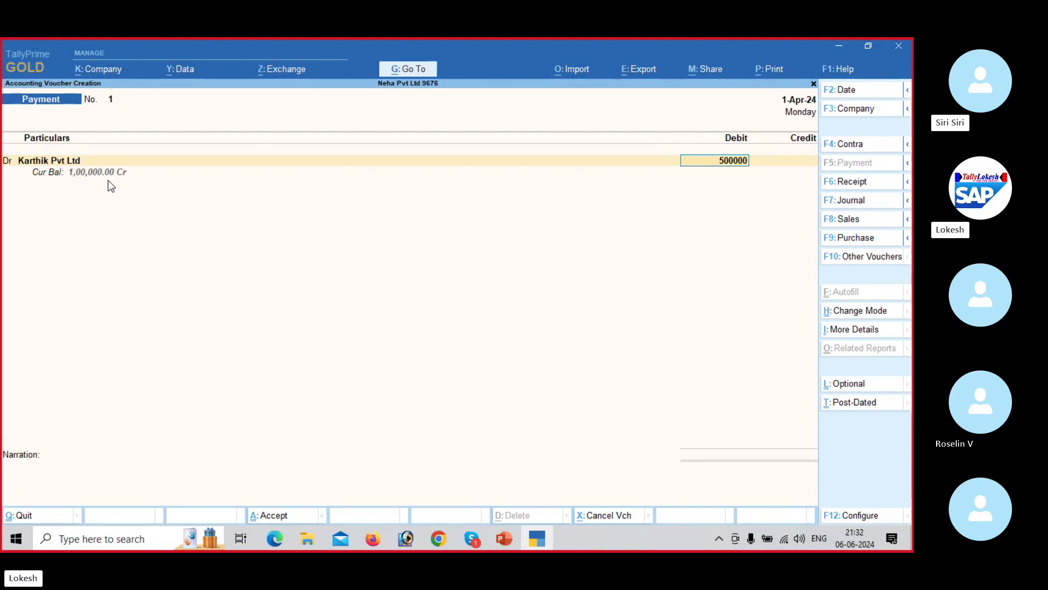
{"action": "key", "text": "Return"}
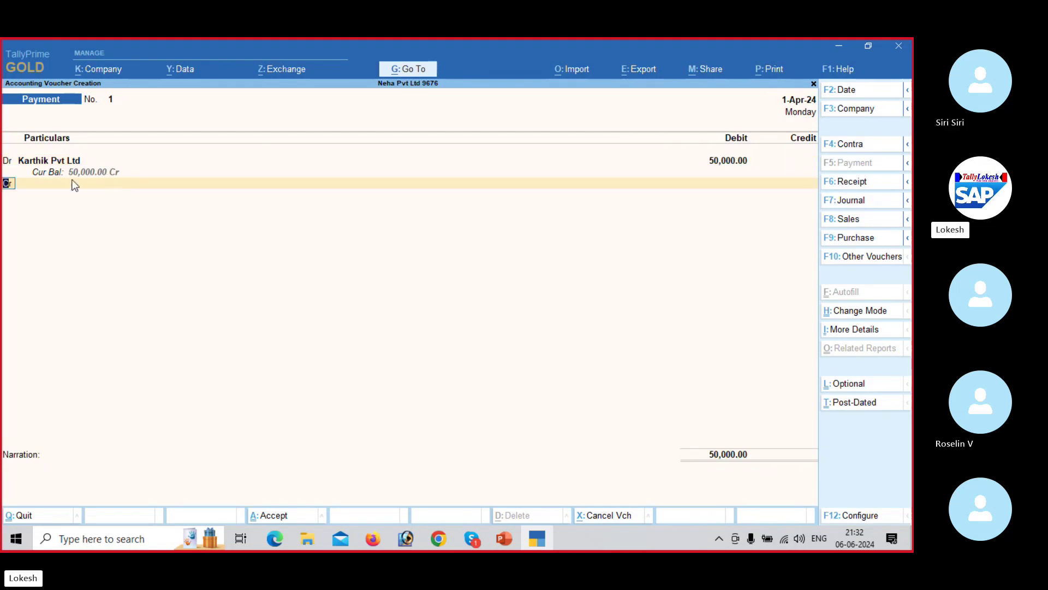
{"action": "key", "text": "Return"}
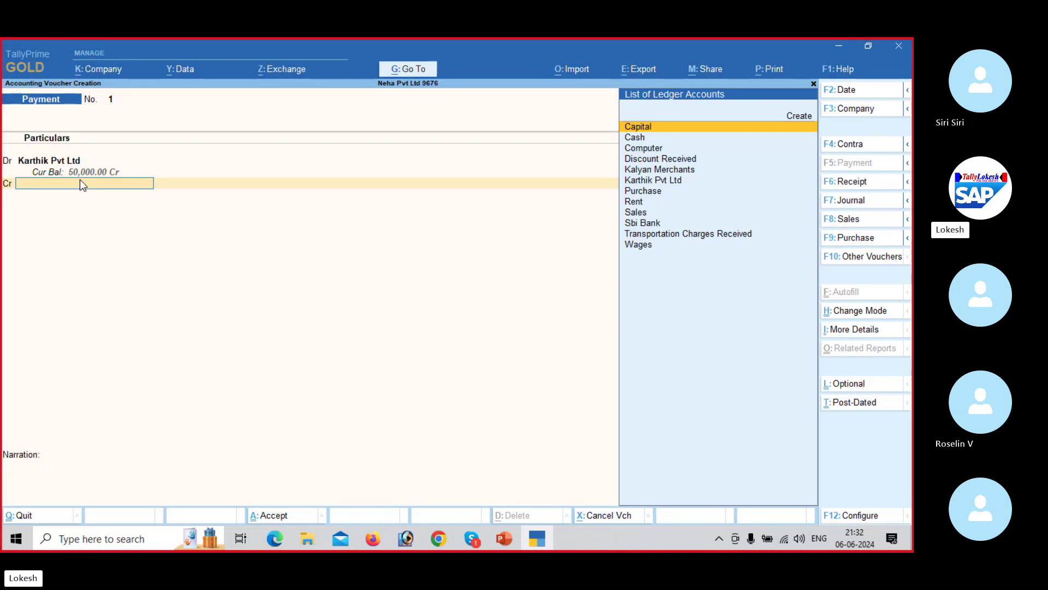
{"action": "key", "text": "Down"}
{"action": "key", "text": "Return"}
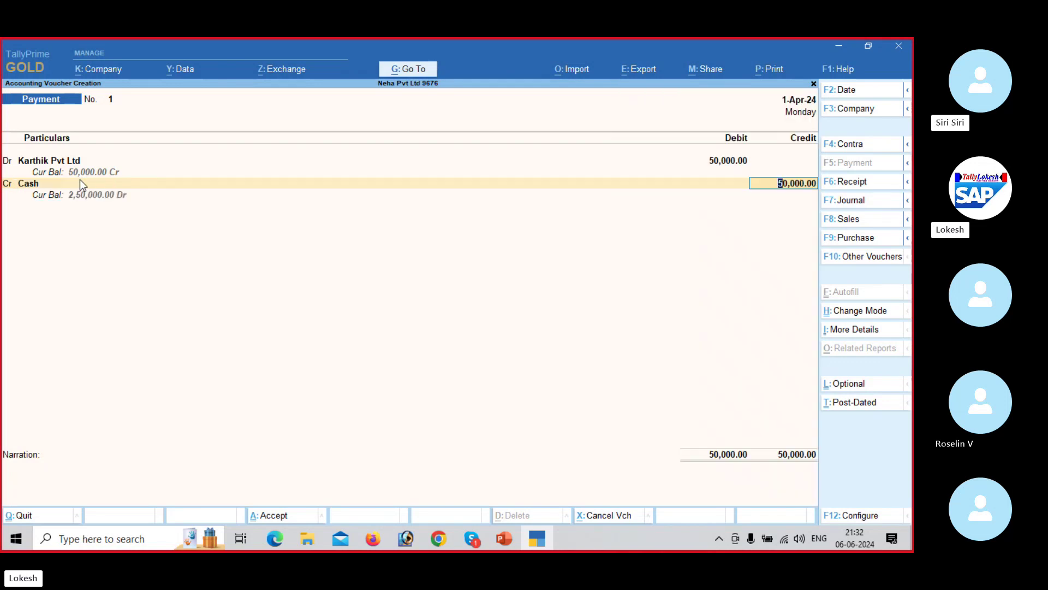
{"action": "key", "text": "Return"}
{"action": "key", "text": "Return"}
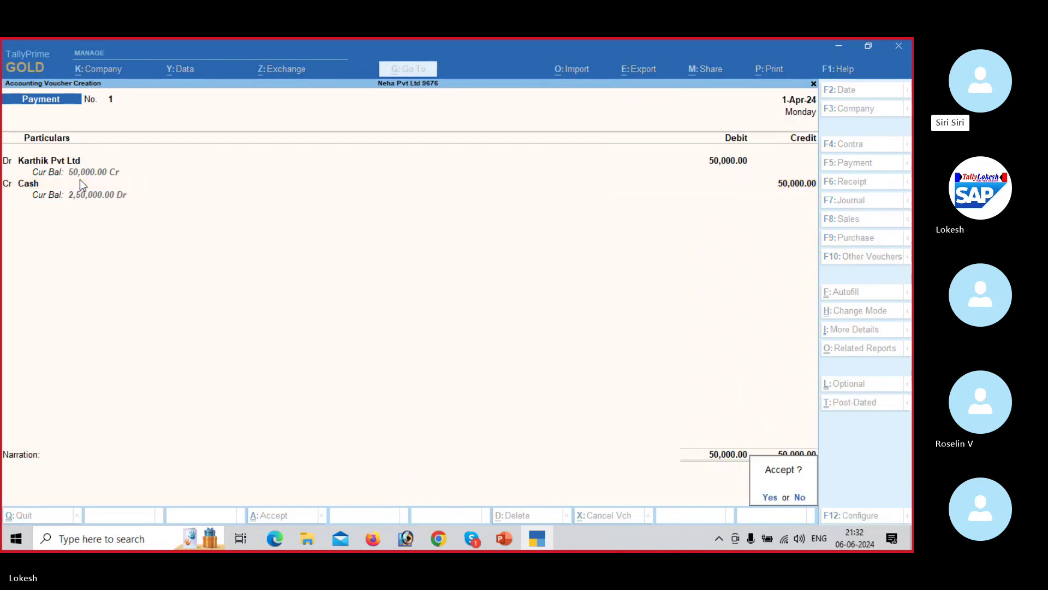
{"action": "key", "text": "Return"}
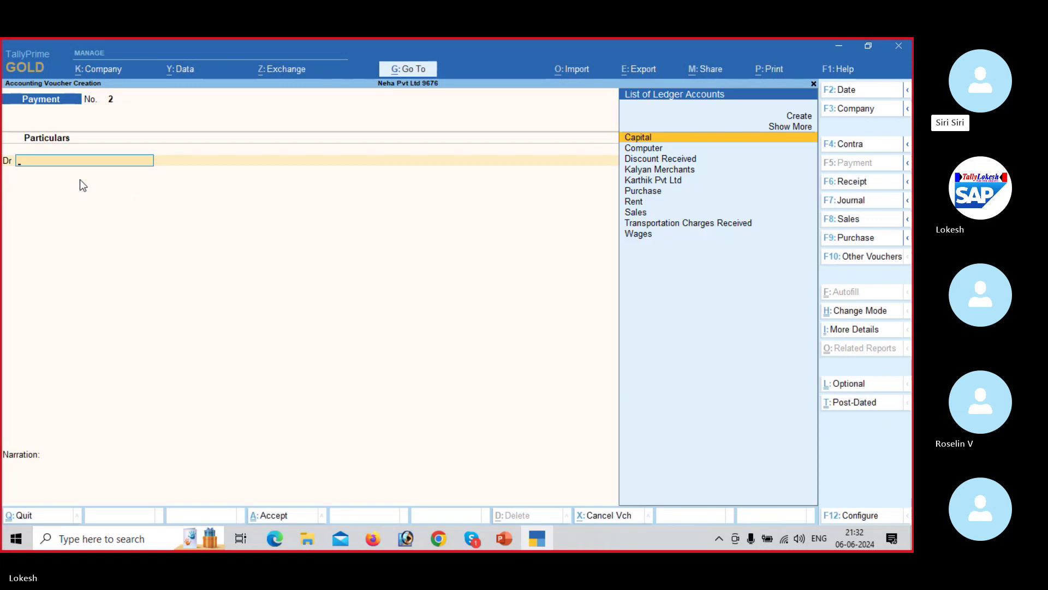
Step: After checking the PDF, start a Sales voucher in As Voucher mode
{"action": "key", "text": "alt+Tab"}
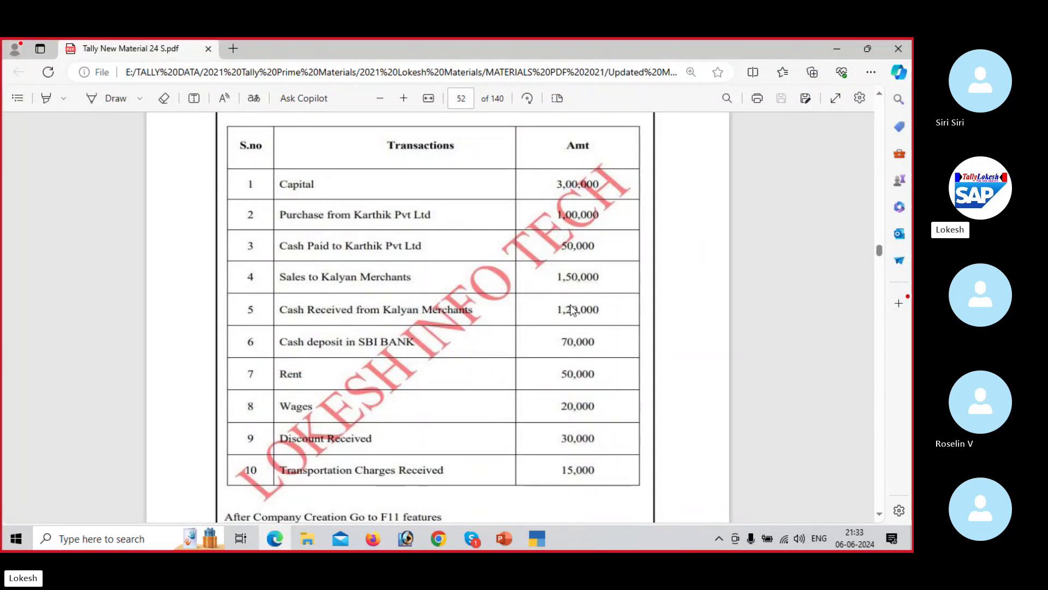
{"action": "key", "text": "alt+Tab"}
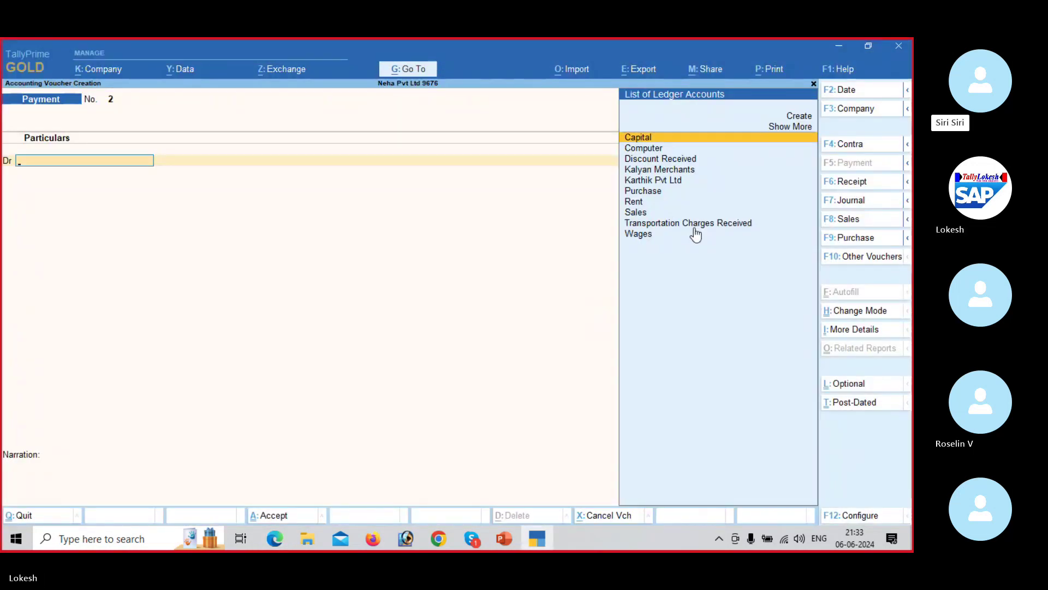
{"action": "left_click", "coordinate": [858, 224]}
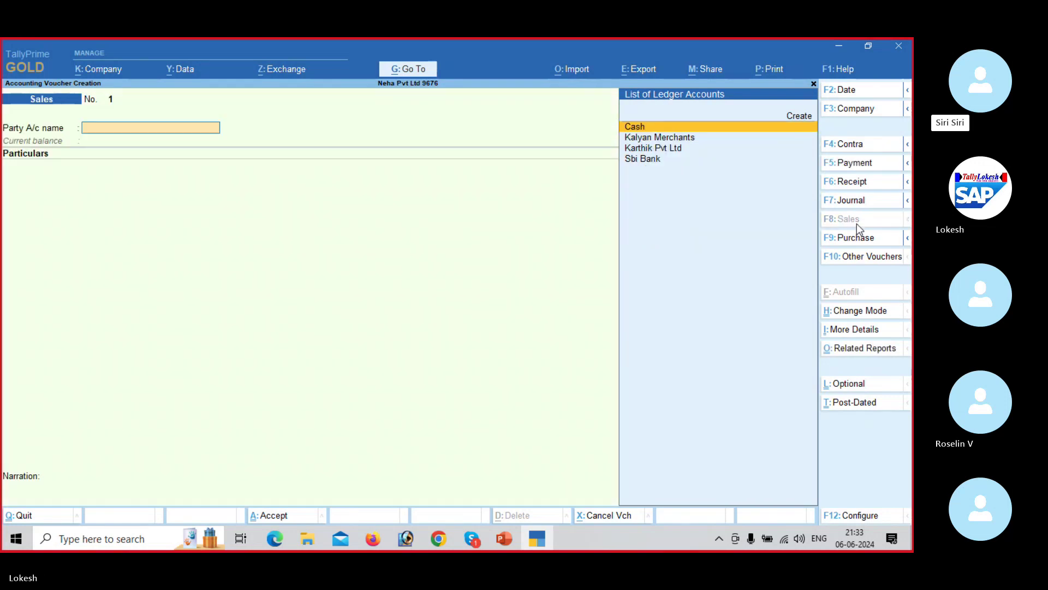
{"action": "left_click", "coordinate": [861, 312]}
{"action": "key", "text": "Down"}
{"action": "key", "text": "Return"}
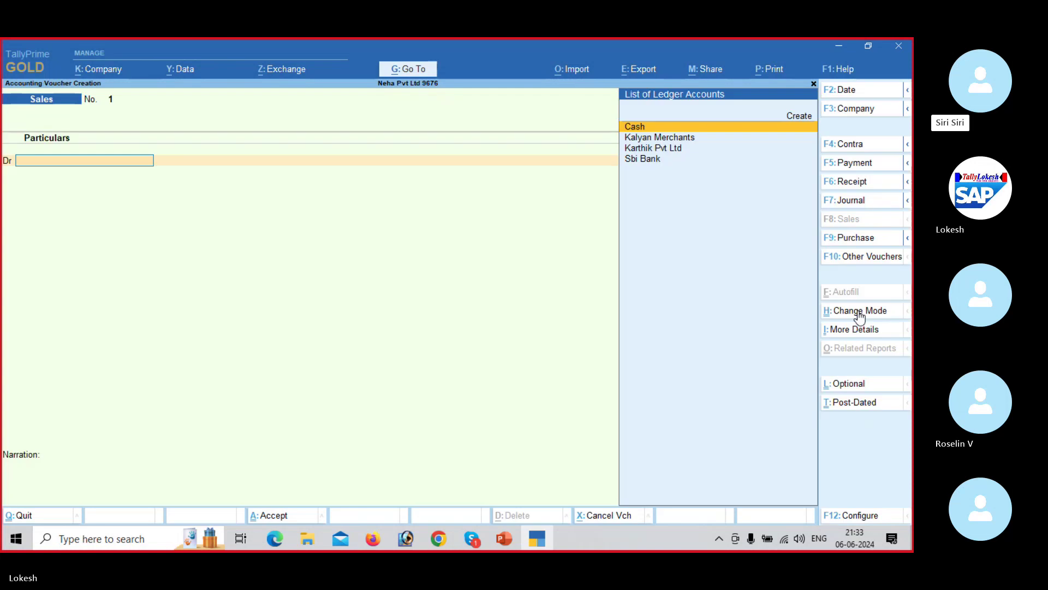
Step: Select Kalyan Merchants as the debited party, skipping the dispatch details
{"action": "key", "text": "alt+Tab"}
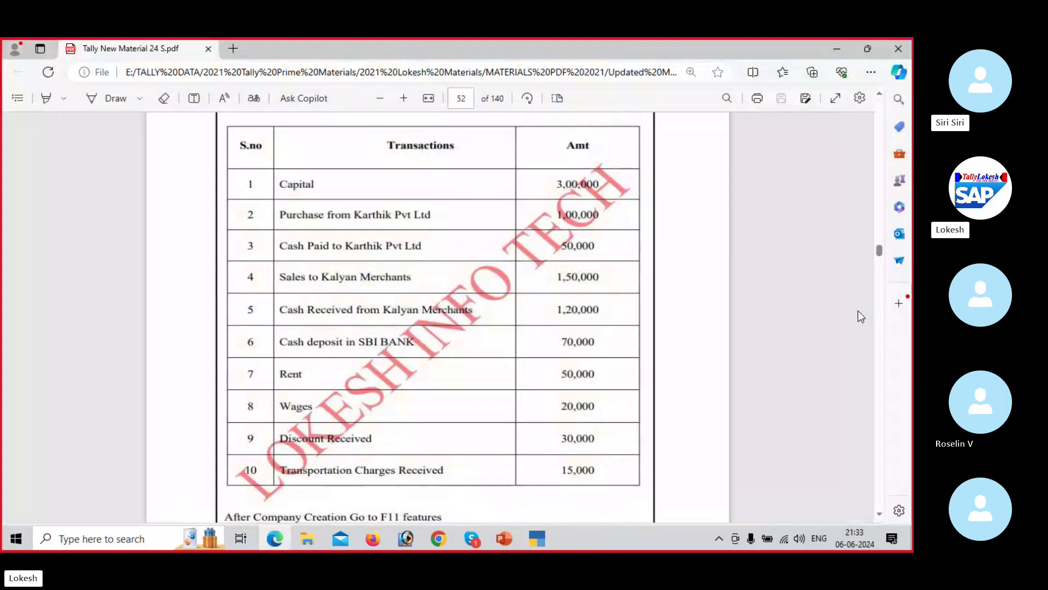
{"action": "scroll", "coordinate": [861, 317], "scroll_direction": "down", "scroll_amount": 2}
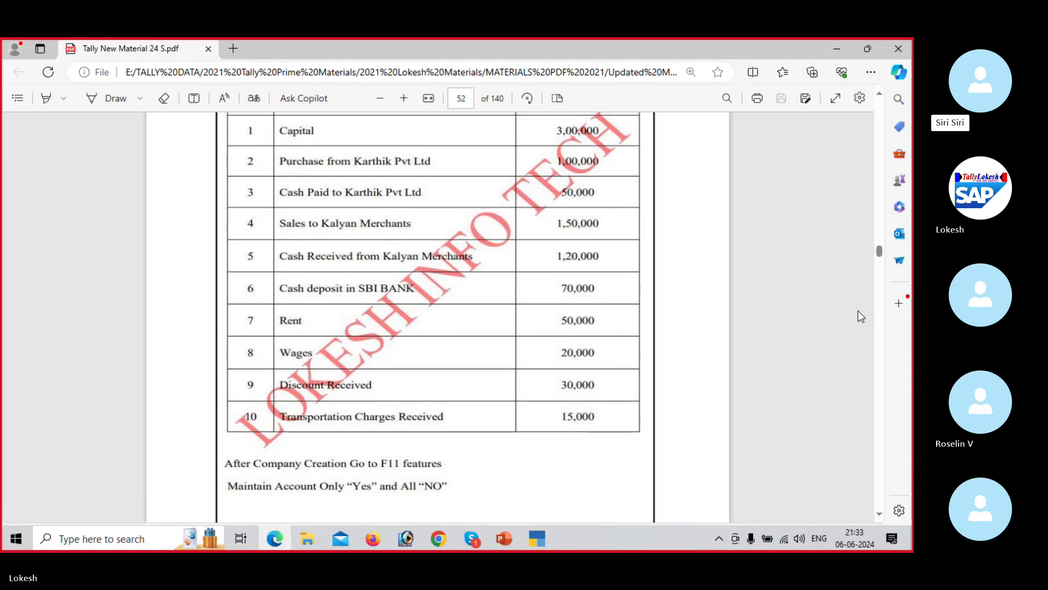
{"action": "key", "text": "alt+Tab"}
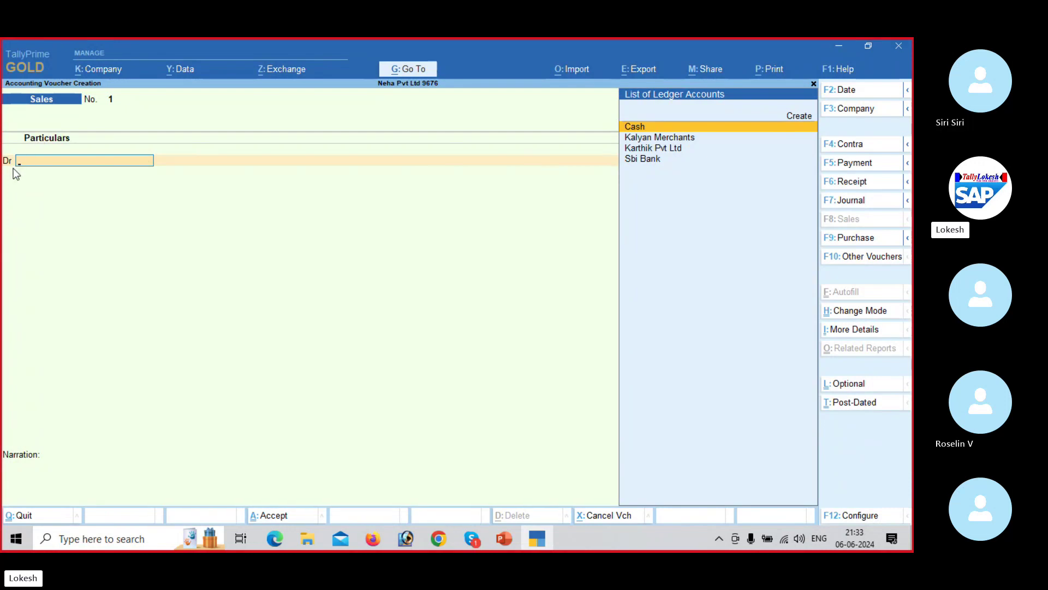
{"action": "key", "text": "Down"}
{"action": "key", "text": "Return"}
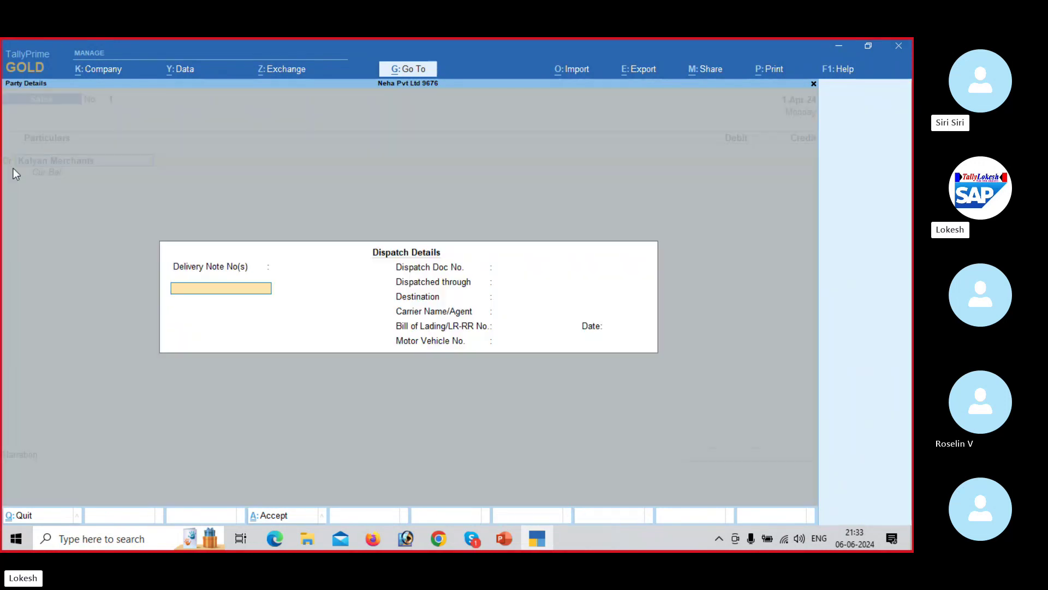
{"action": "key", "text": "Return"}
{"action": "key", "text": "Return"}
{"action": "key", "text": "Return"}
{"action": "key", "text": "Return"}
{"action": "key", "text": "Return"}
{"action": "key", "text": "Return"}
{"action": "key", "text": "Return"}
{"action": "key", "text": "Return"}
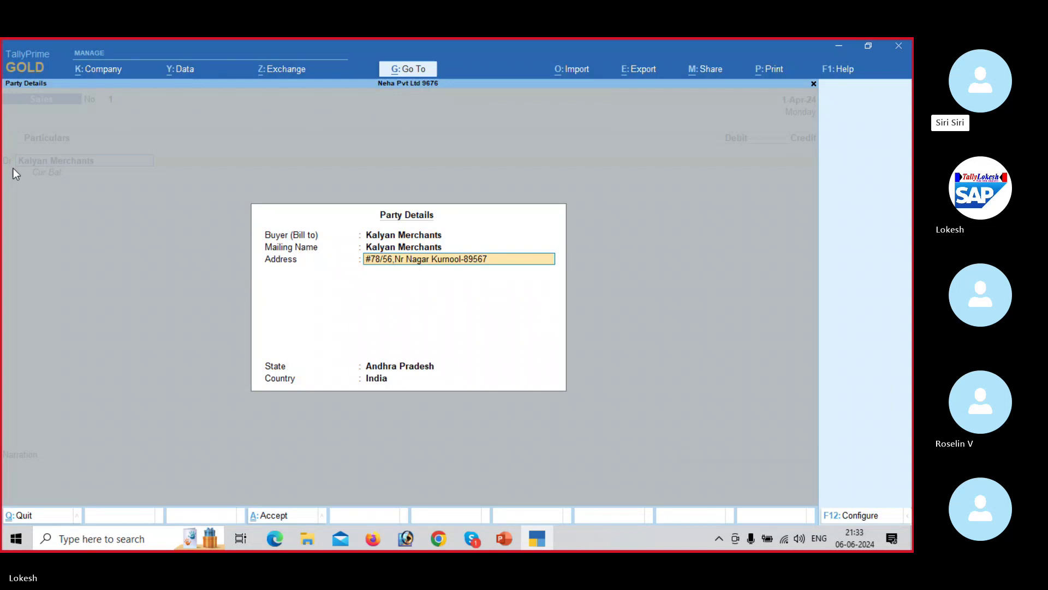
{"action": "key", "text": "Return"}
{"action": "key", "text": "alt+Tab"}
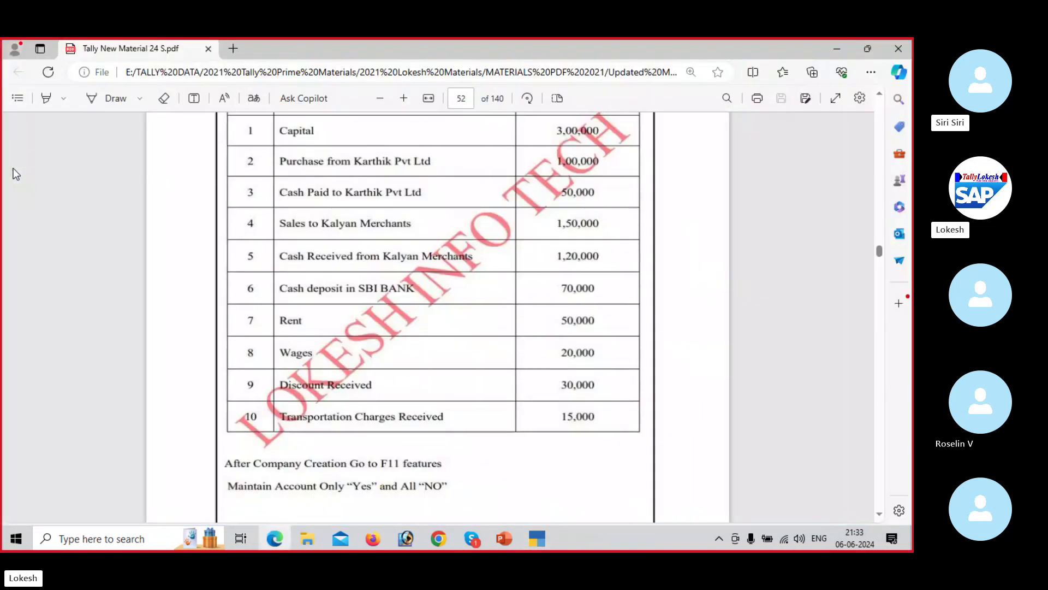
{"action": "key", "text": "alt+Tab"}
Step: Debit Kalyan Merchants and credit Sales 1,50,000, save, then consult the PDF
{"action": "type", "text": "1500"}
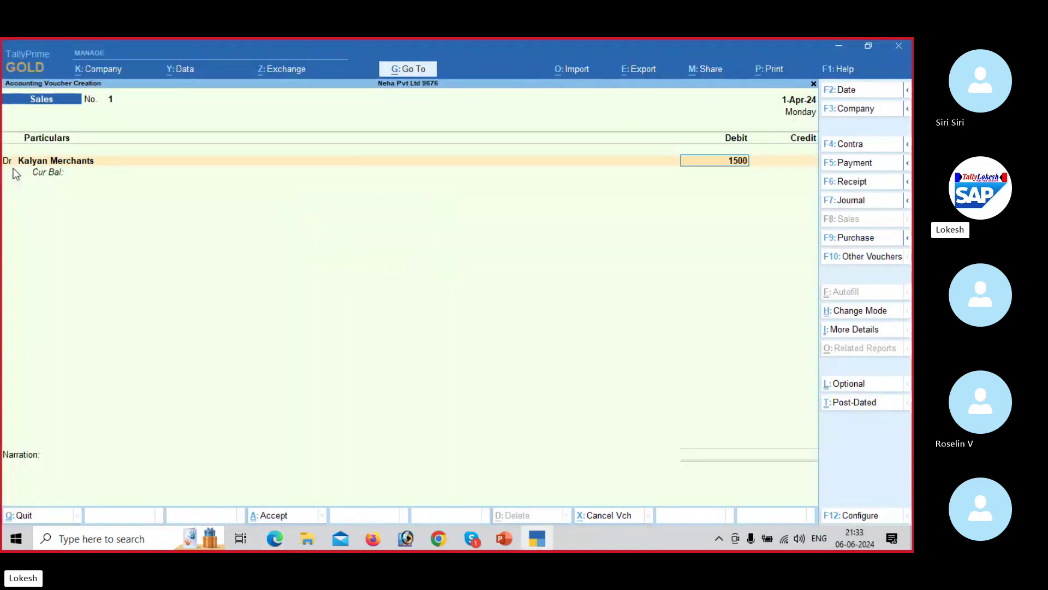
{"action": "type", "text": "00"}
{"action": "key", "text": "Return"}
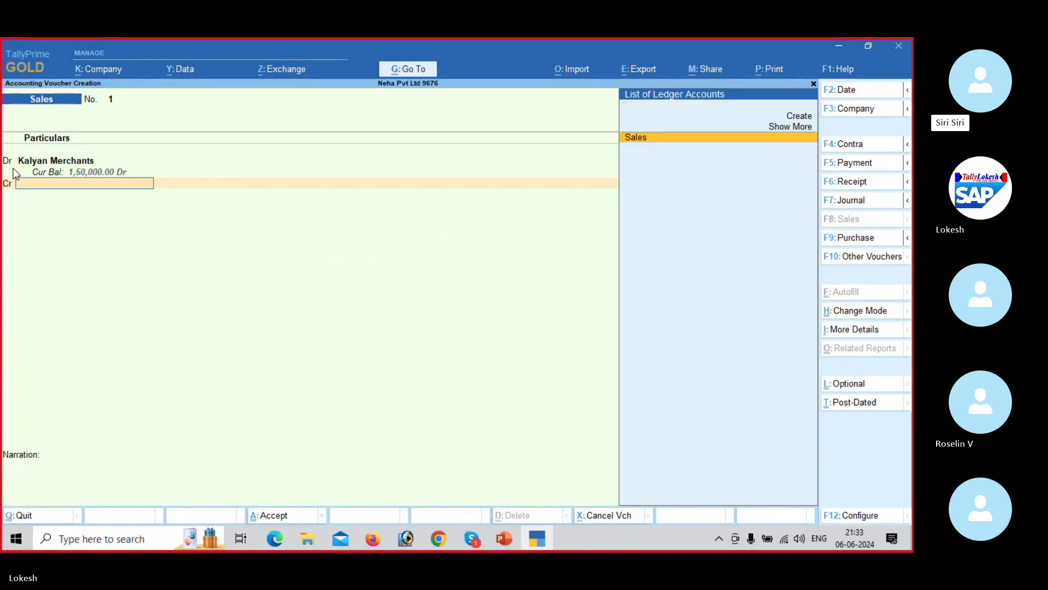
{"action": "key", "text": "Return"}
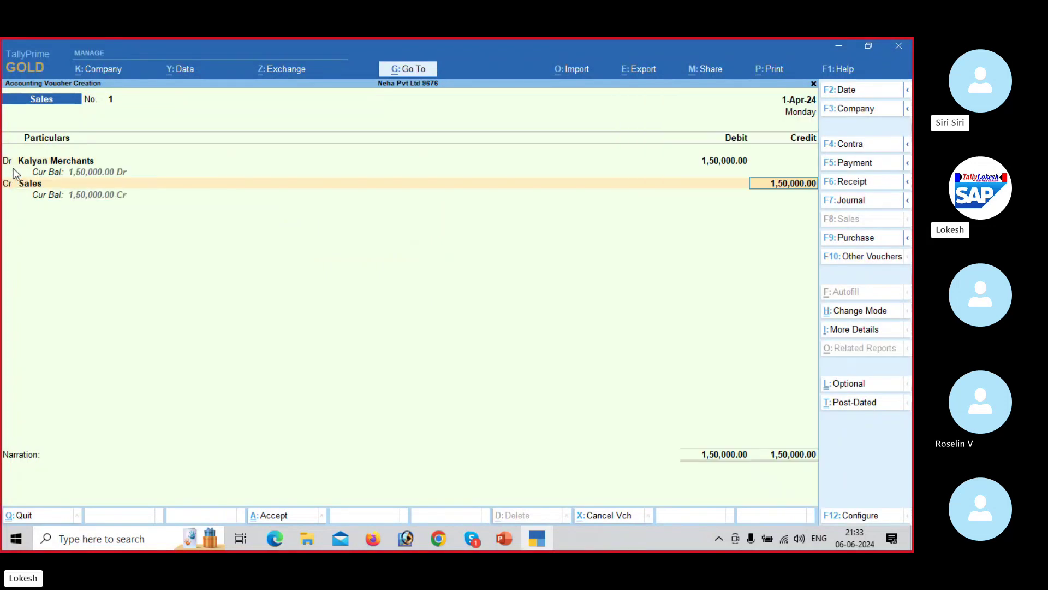
{"action": "key", "text": "Return"}
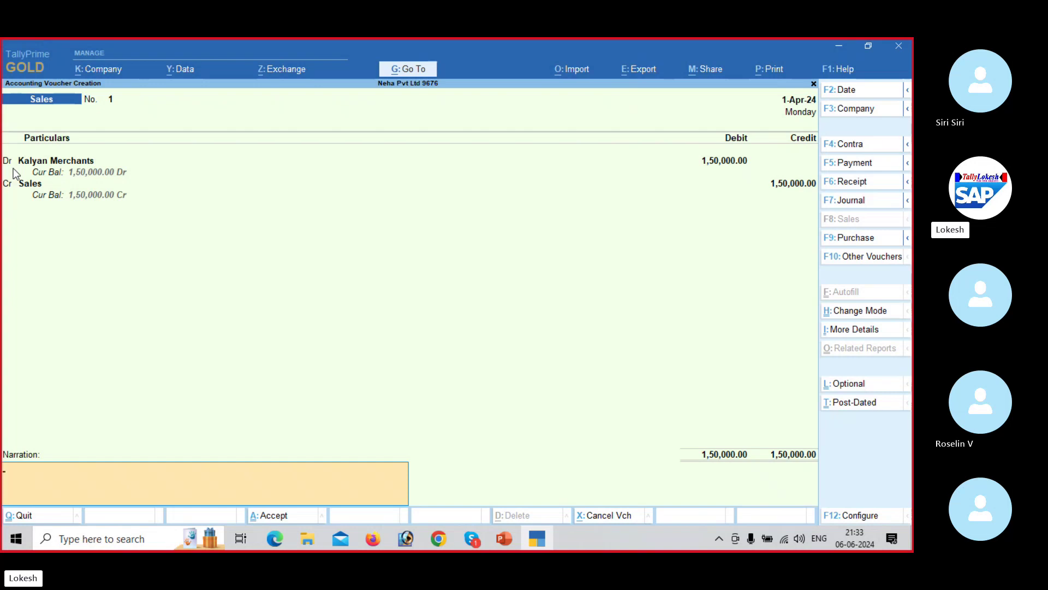
{"action": "key", "text": "Return"}
{"action": "key", "text": "Return"}
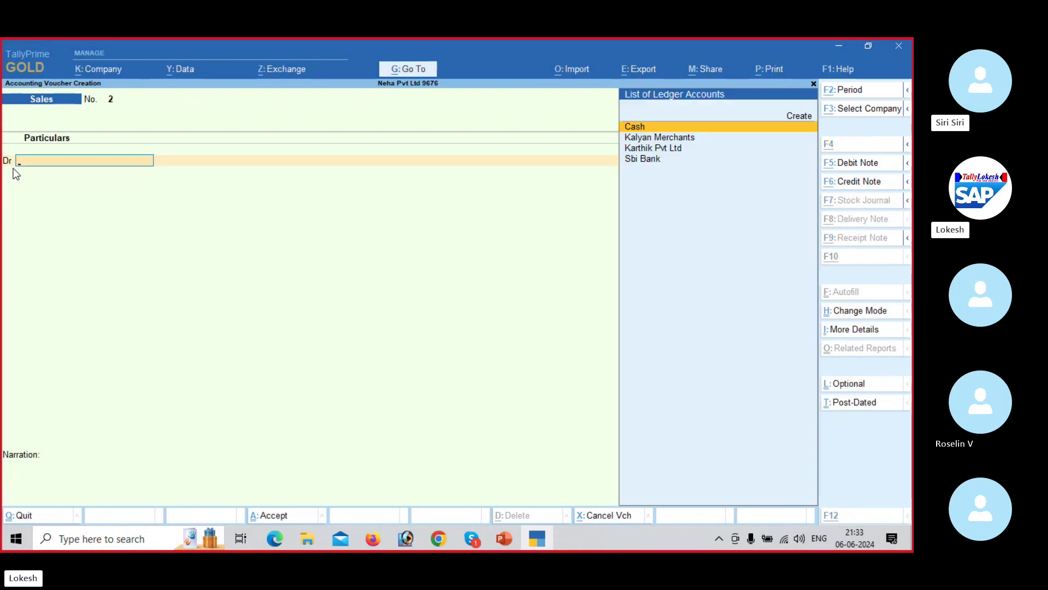
{"action": "key", "text": "alt+Tab"}
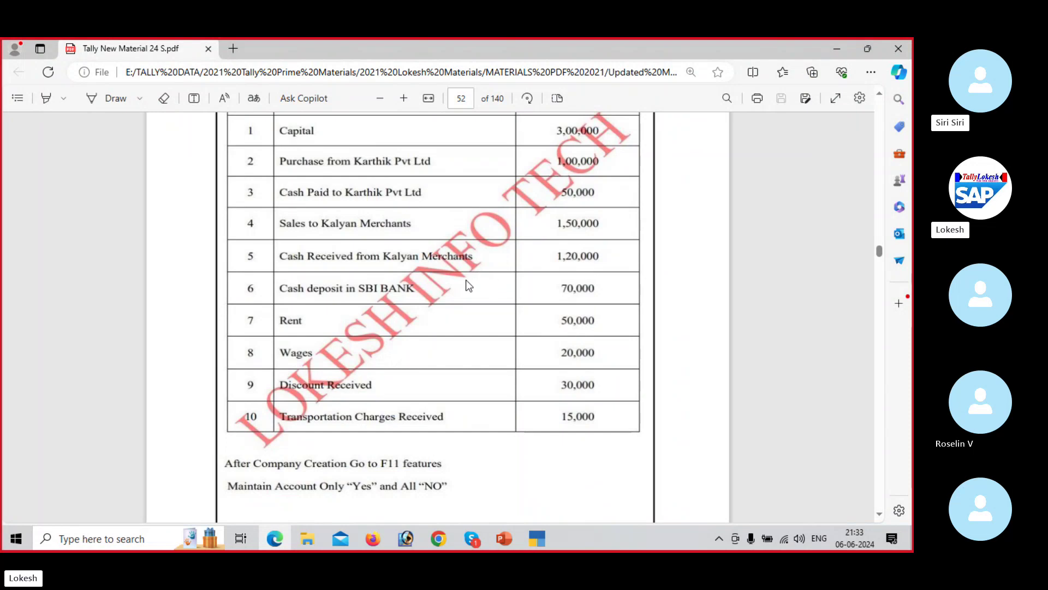
{"action": "key", "text": "alt+Tab"}
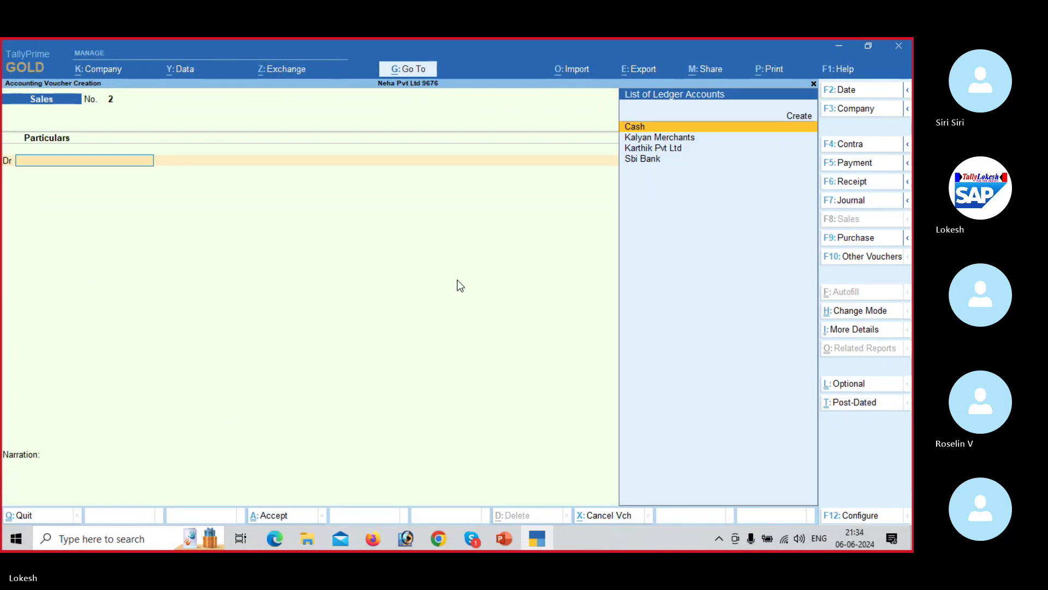
Step: Start a Receipt voucher crediting Kalyan Merchants 1,20,000
{"action": "left_click", "coordinate": [864, 185]}
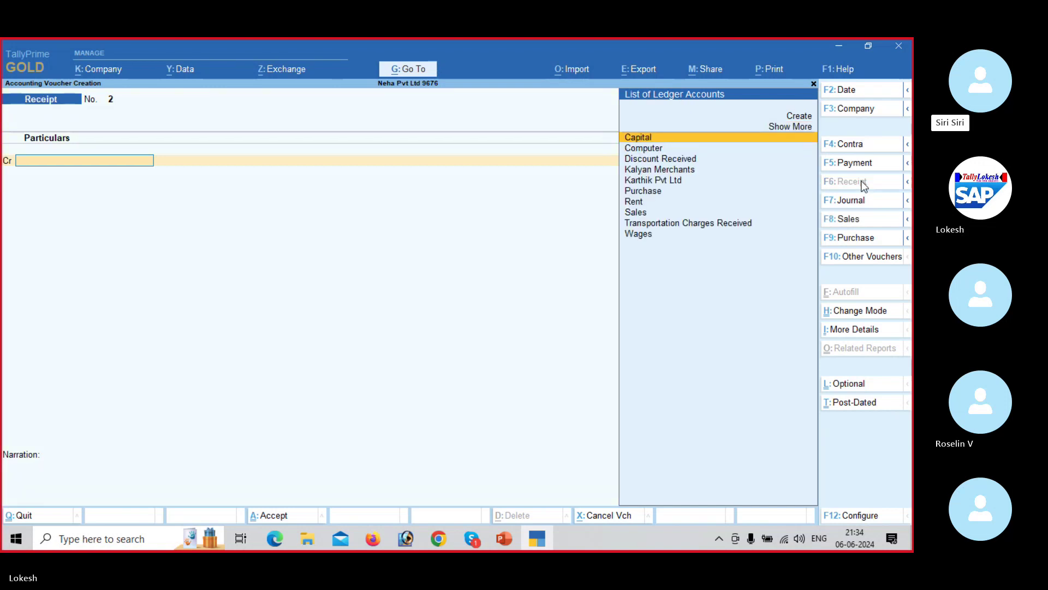
{"action": "key", "text": "alt+Tab"}
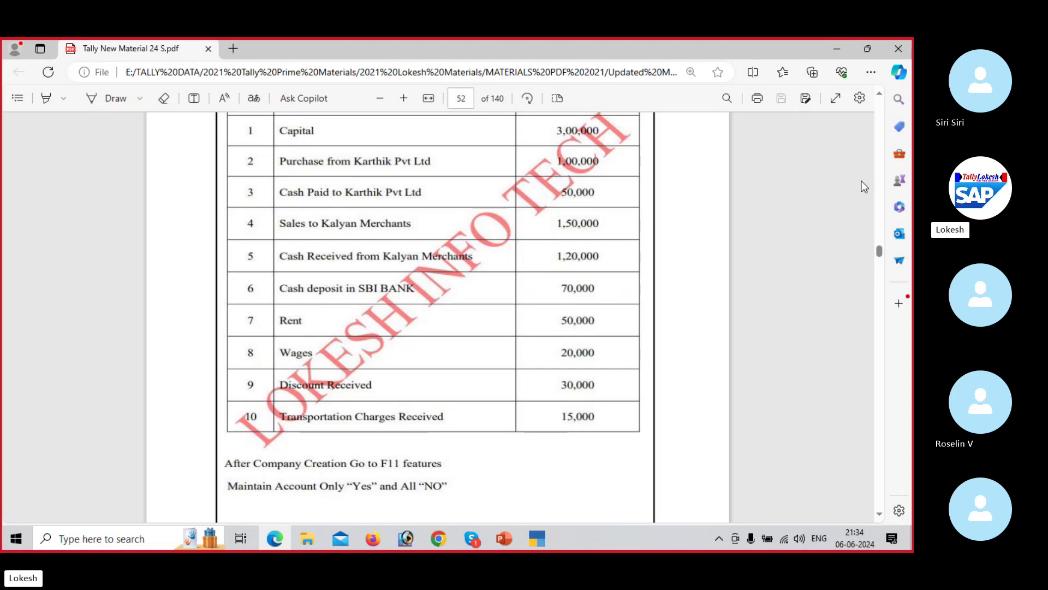
{"action": "key", "text": "alt+Tab"}
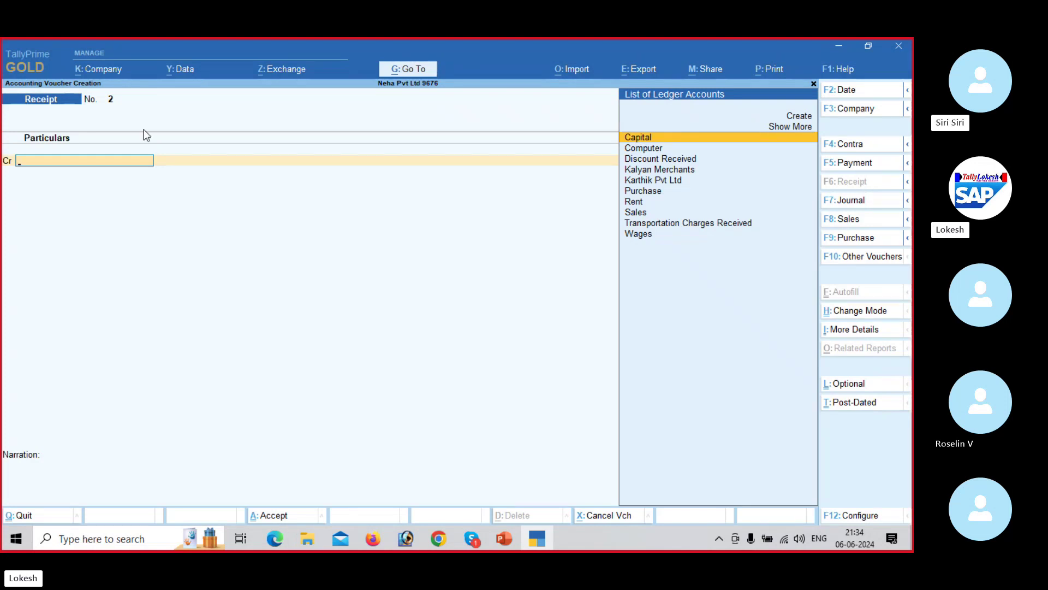
{"action": "type", "text": "Ka"}
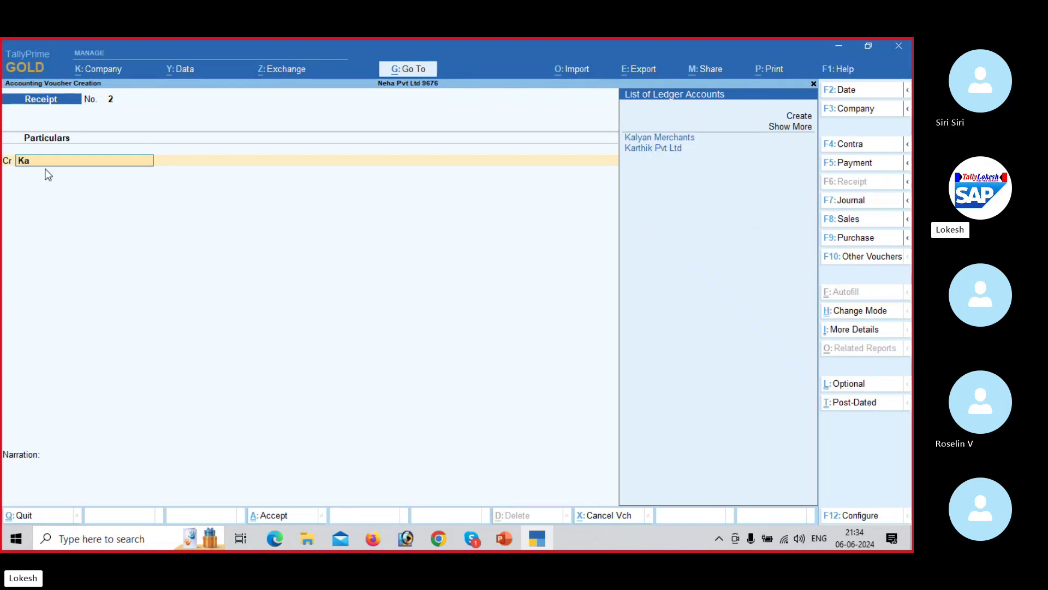
{"action": "key", "text": "Return"}
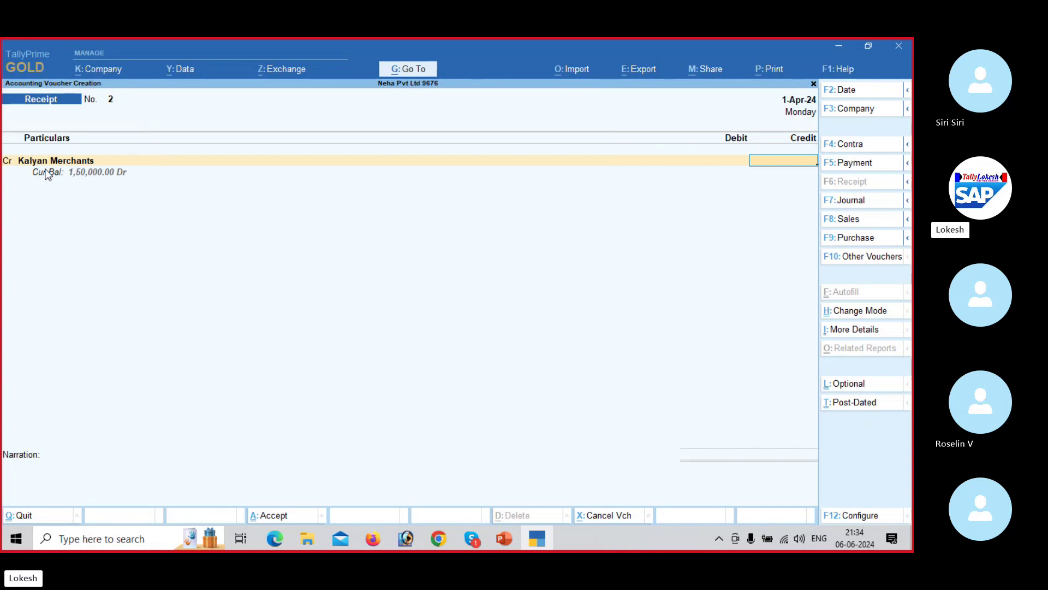
{"action": "type", "text": "0000"}
{"action": "key", "text": "Return"}
{"action": "key", "text": "Return"}
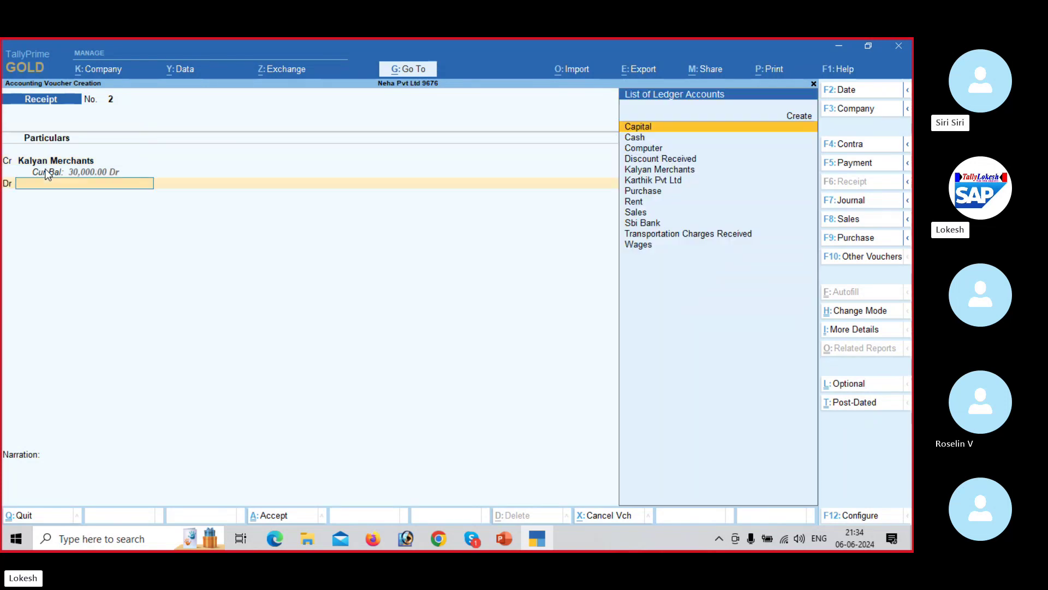
Step: Debit Cash 1,20,000, save the receipt, and look up the next PDF transaction
{"action": "key", "text": "alt+Tab"}
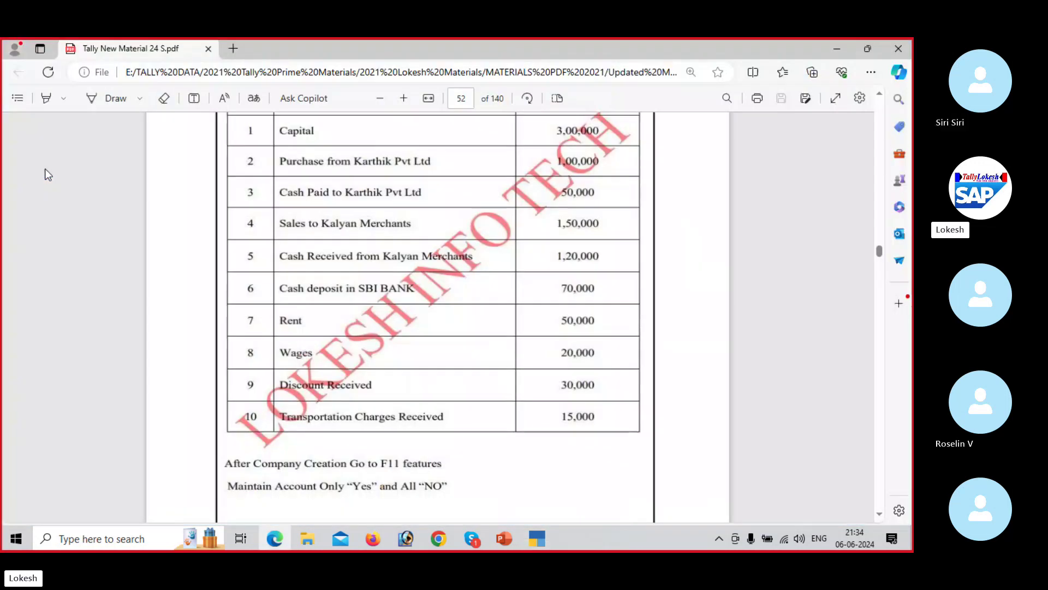
{"action": "key", "text": "alt+Tab"}
{"action": "type", "text": "cash"}
{"action": "key", "text": "Return"}
{"action": "key", "text": "Return"}
{"action": "key", "text": "Return"}
{"action": "key", "text": "Return"}
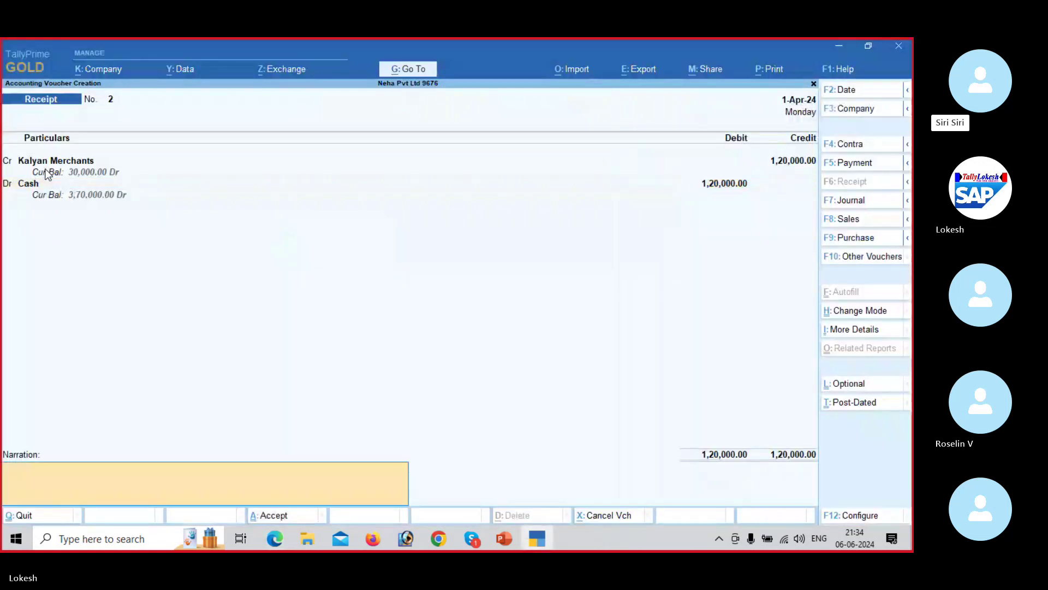
{"action": "key", "text": "Return"}
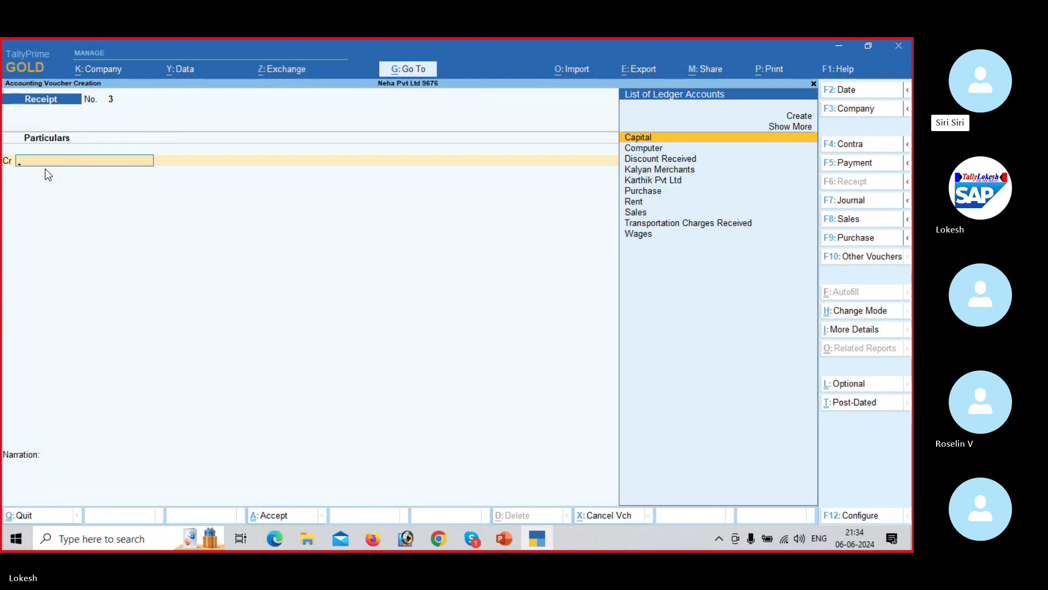
{"action": "key", "text": "alt+Tab"}
{"action": "scroll", "coordinate": [48, 175], "scroll_direction": "down", "scroll_amount": 1}
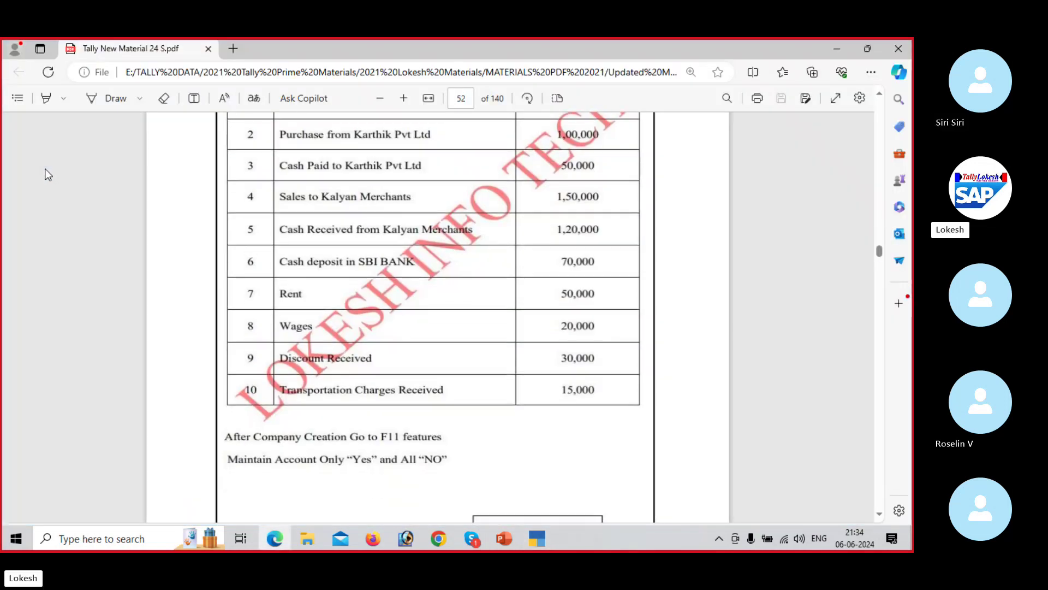
{"action": "scroll", "coordinate": [48, 174], "scroll_direction": "down", "scroll_amount": 1}
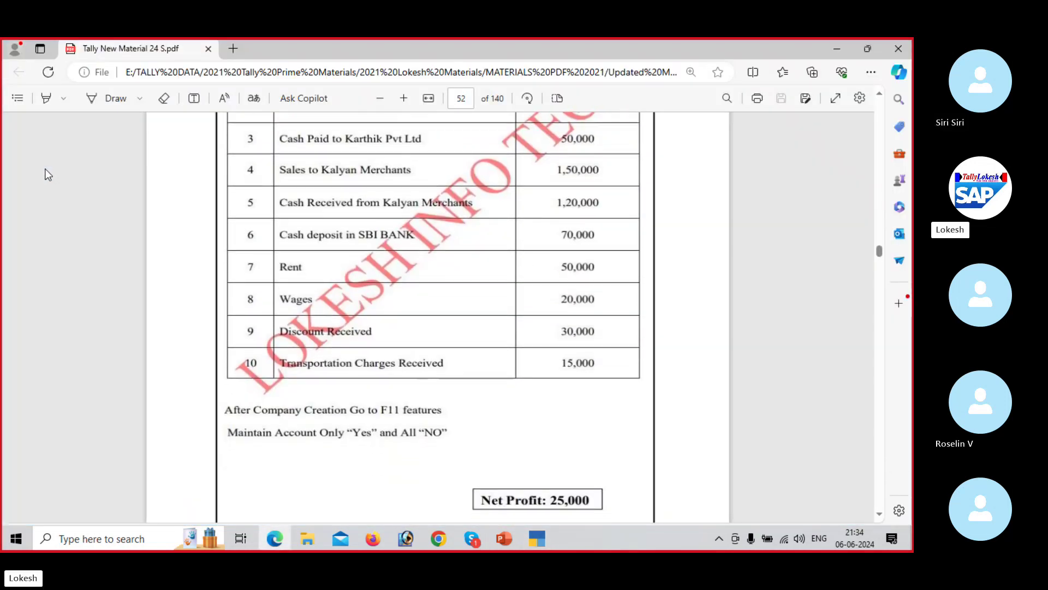
{"action": "key", "text": "alt+Tab"}
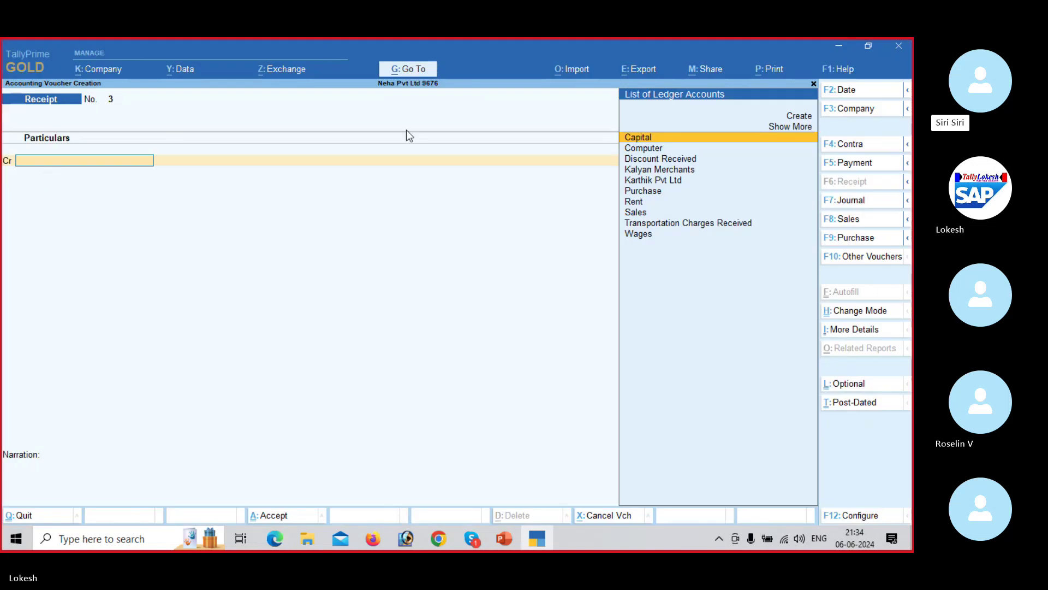
Step: Start a Contra voucher crediting Cash 70,000
{"action": "left_click", "coordinate": [846, 145]}
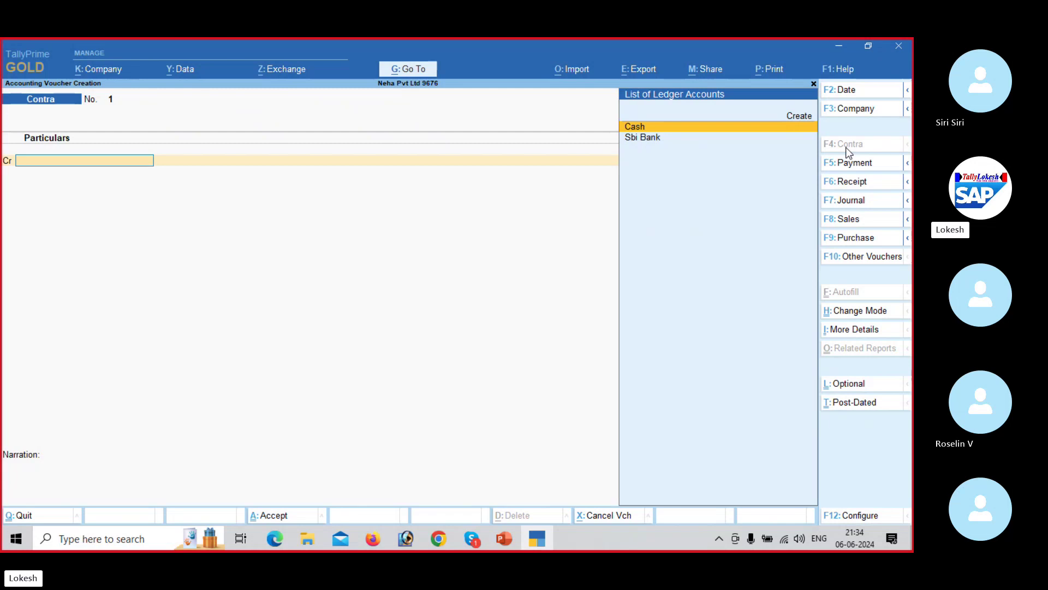
{"action": "key", "text": "alt+Tab"}
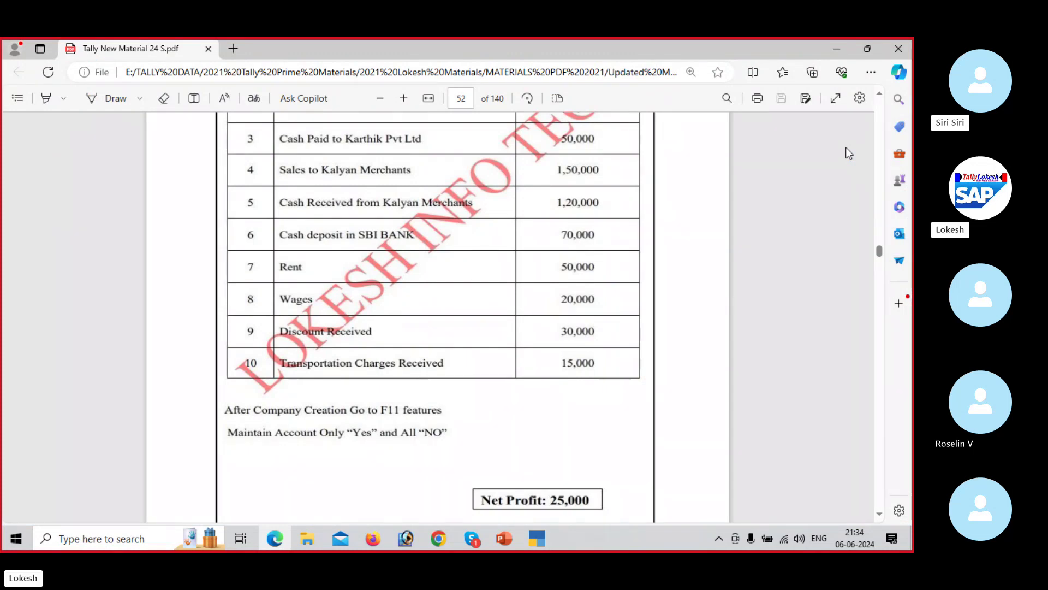
{"action": "key", "text": "alt+Tab"}
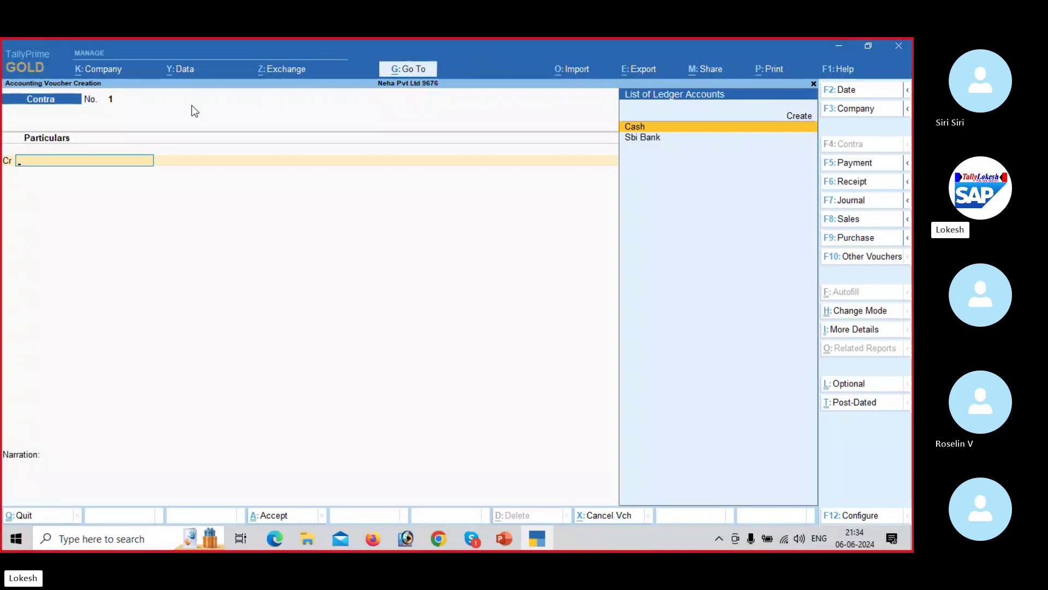
{"action": "key", "text": "Return"}
{"action": "key", "text": "alt+Tab"}
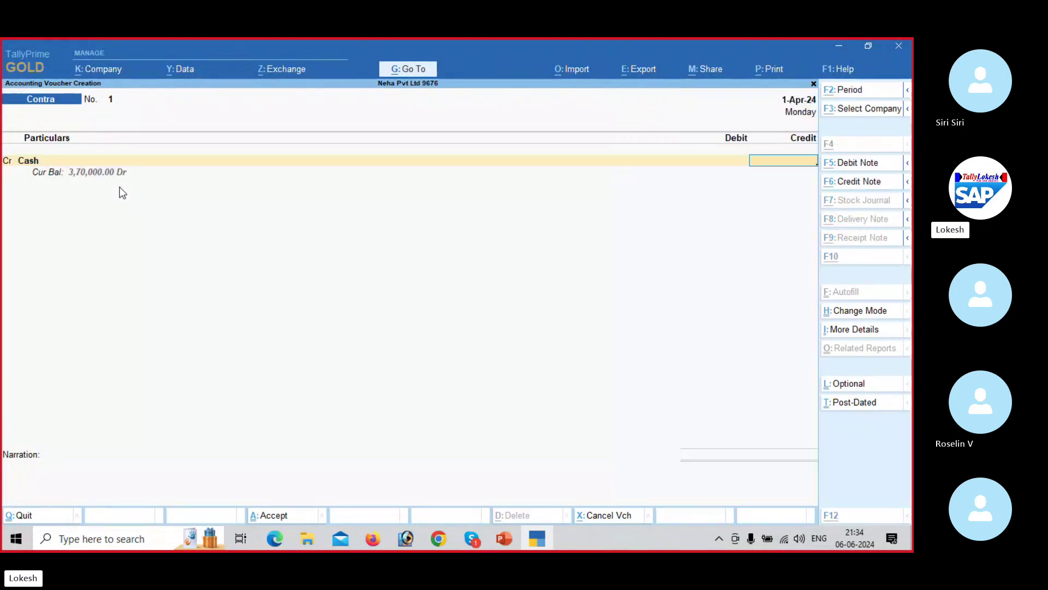
{"action": "key", "text": "alt+Tab"}
{"action": "type", "text": "7000"}
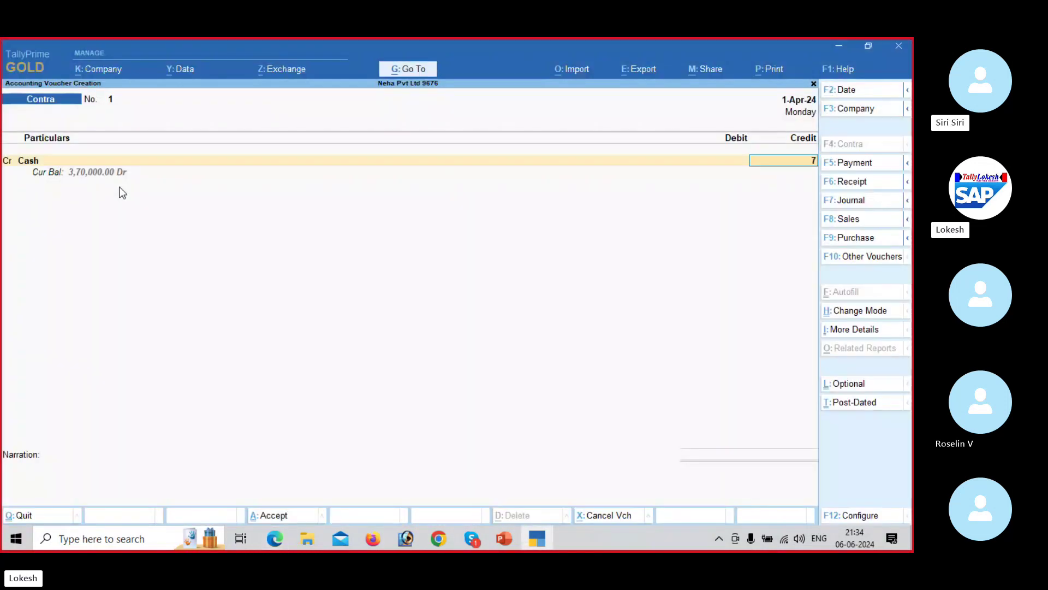
{"action": "key", "text": "Return"}
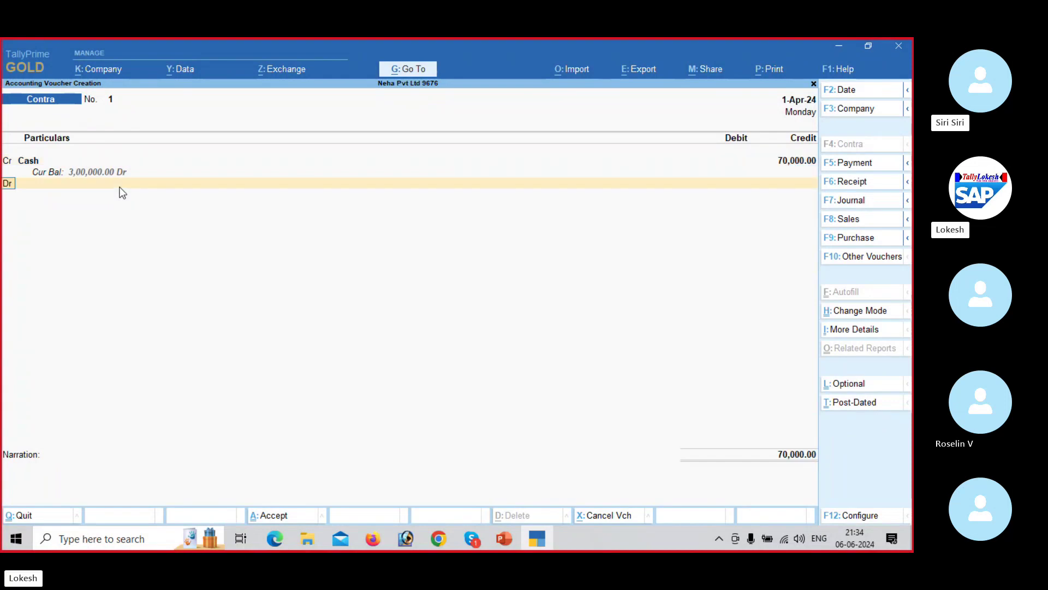
Step: Debit Sbi Bank 70,000, skip bank and denomination details, and save the contra
{"action": "key", "text": "Down"}
{"action": "key", "text": "Return"}
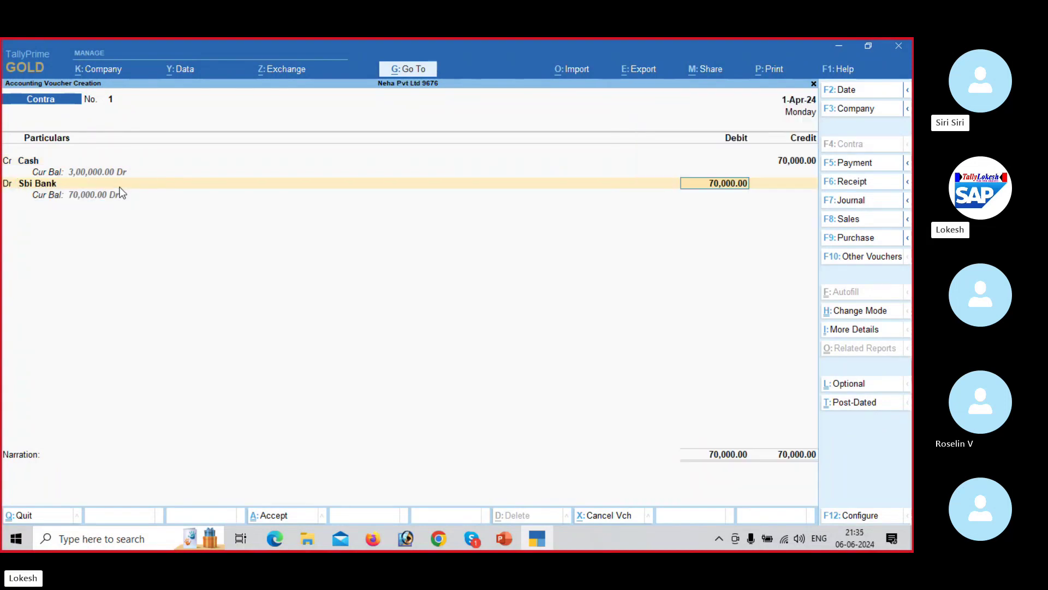
{"action": "key", "text": "Return"}
{"action": "key", "text": "Return"}
{"action": "key", "text": "Return"}
{"action": "key", "text": "Return"}
{"action": "key", "text": "Return"}
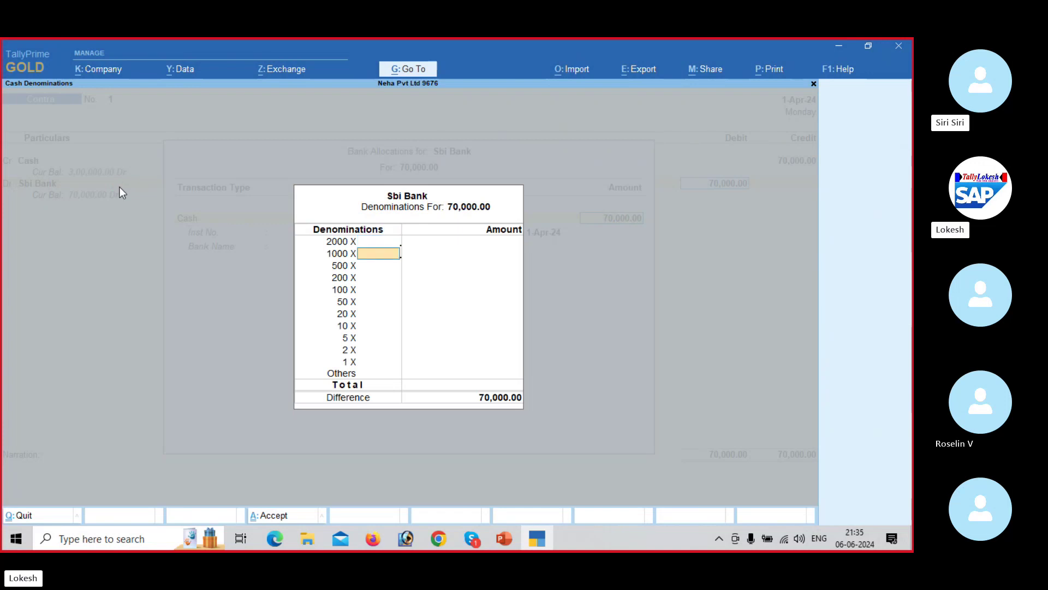
{"action": "key", "text": "Return"}
{"action": "key", "text": "Return"}
{"action": "key", "text": "Return"}
{"action": "key", "text": "Return"}
{"action": "key", "text": "Return"}
{"action": "key", "text": "Return"}
{"action": "key", "text": "Return"}
{"action": "key", "text": "Return"}
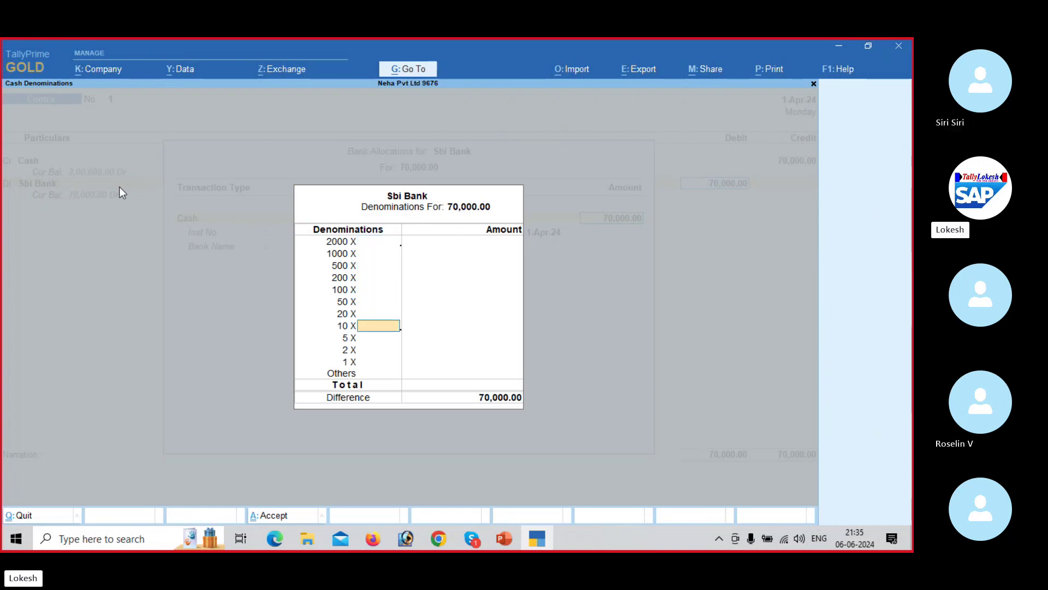
{"action": "key", "text": "Return"}
{"action": "key", "text": "Return"}
{"action": "key", "text": "Return"}
{"action": "key", "text": "Return"}
{"action": "key", "text": "Return"}
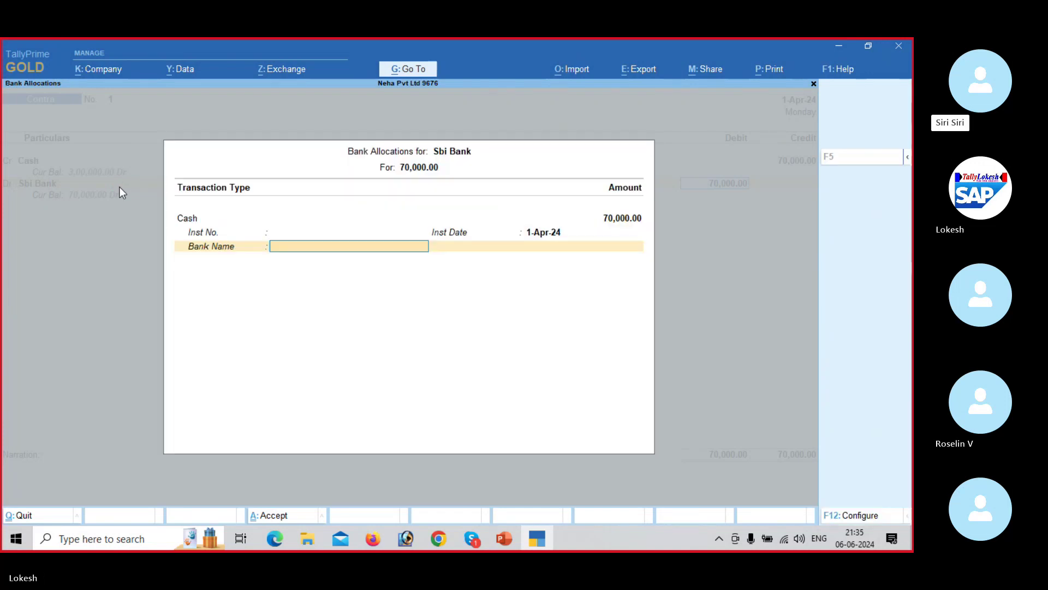
{"action": "key", "text": "Return"}
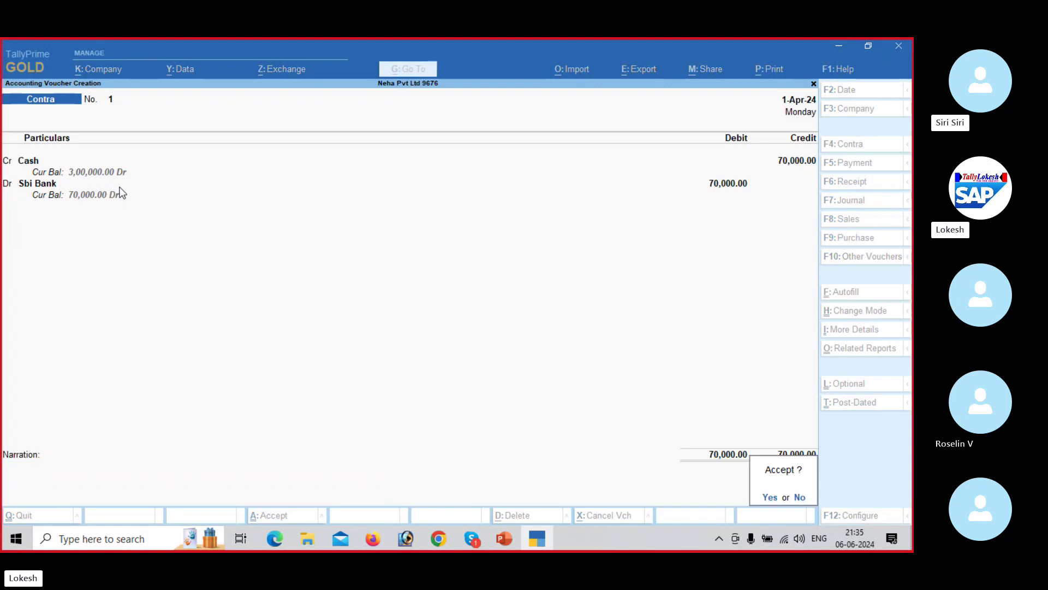
{"action": "key", "text": "Return"}
{"action": "key", "text": "alt+Tab"}
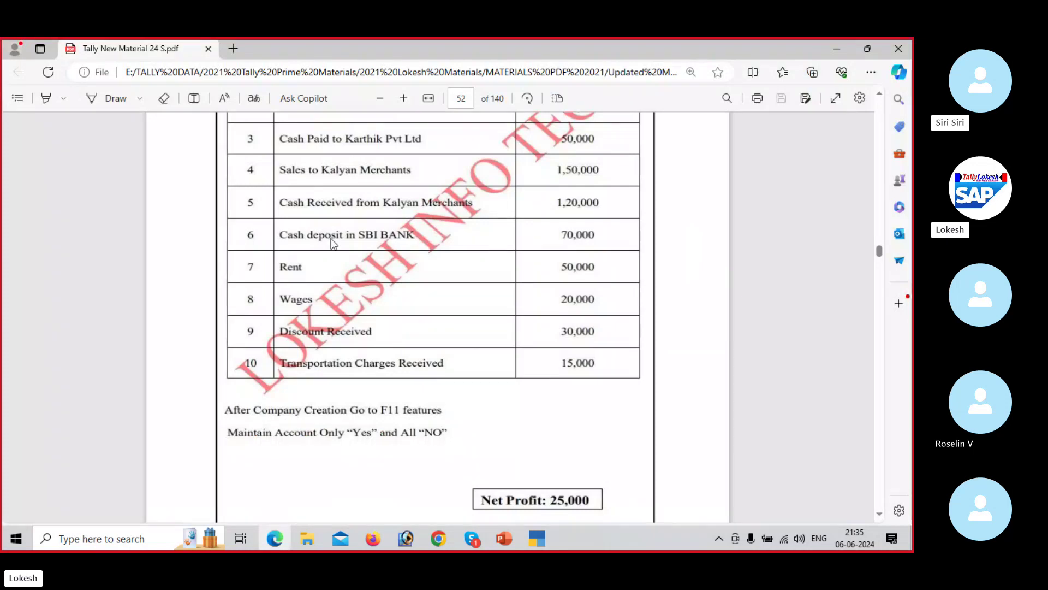
{"action": "key", "text": "alt+Tab"}
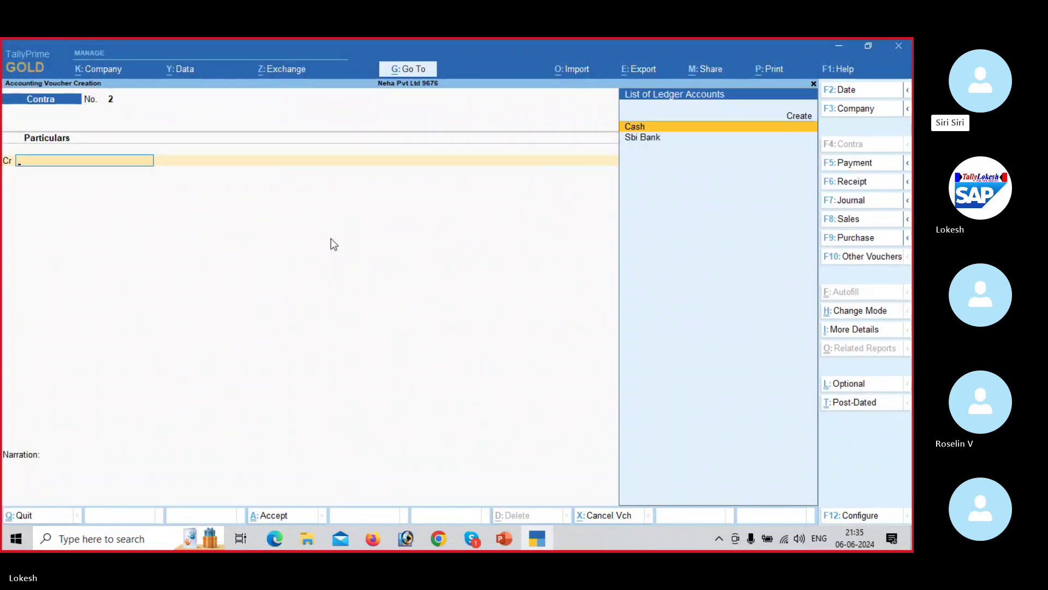
Step: Start a Payment voucher debiting Rent 50,000
{"action": "left_click", "coordinate": [856, 165]}
{"action": "key", "text": "alt+Tab"}
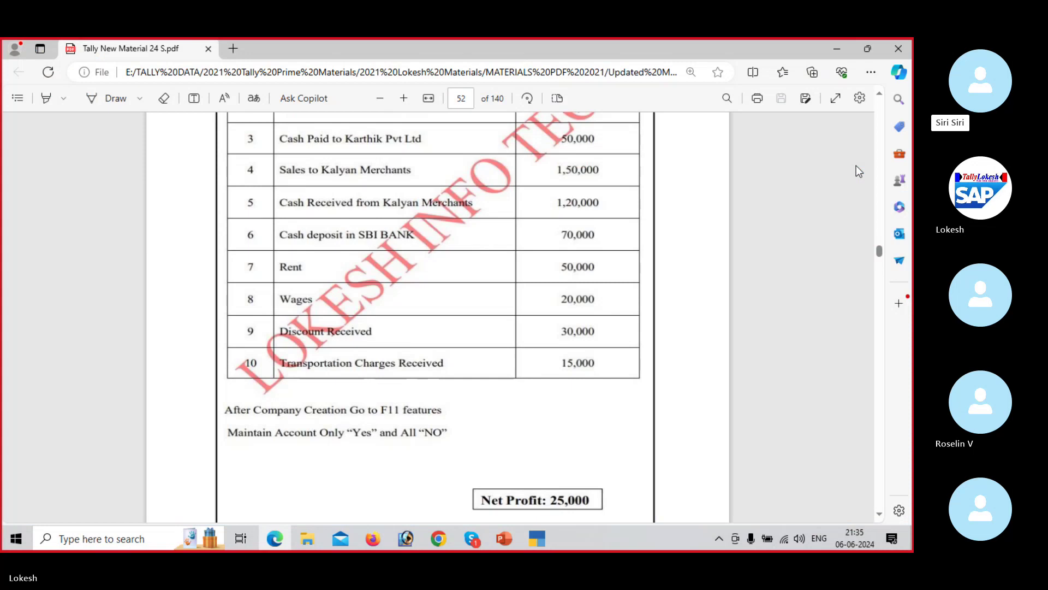
{"action": "key", "text": "alt+Tab"}
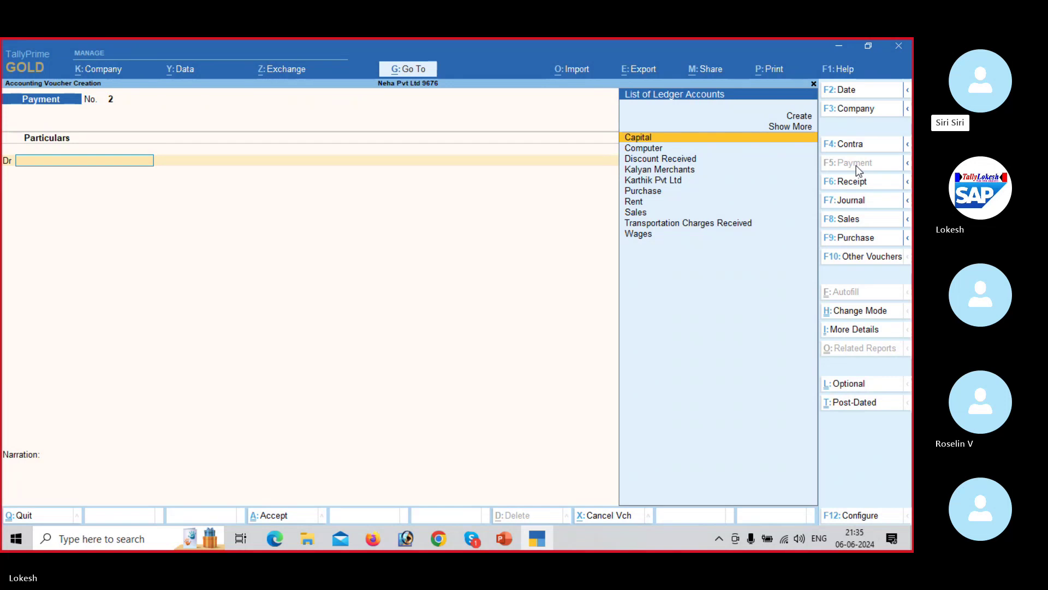
{"action": "type", "text": "re"}
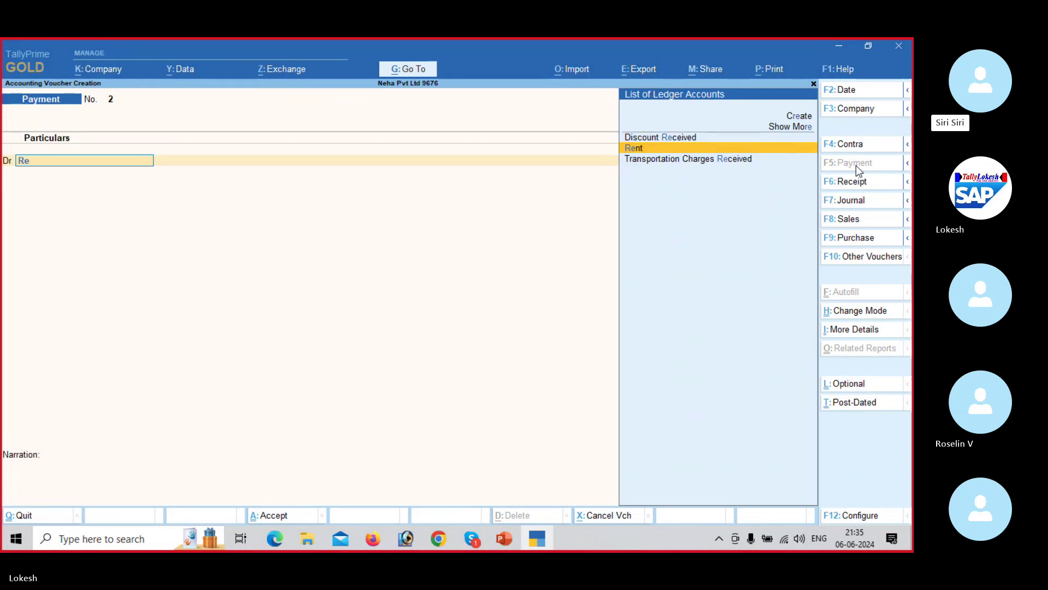
{"action": "key", "text": "Return"}
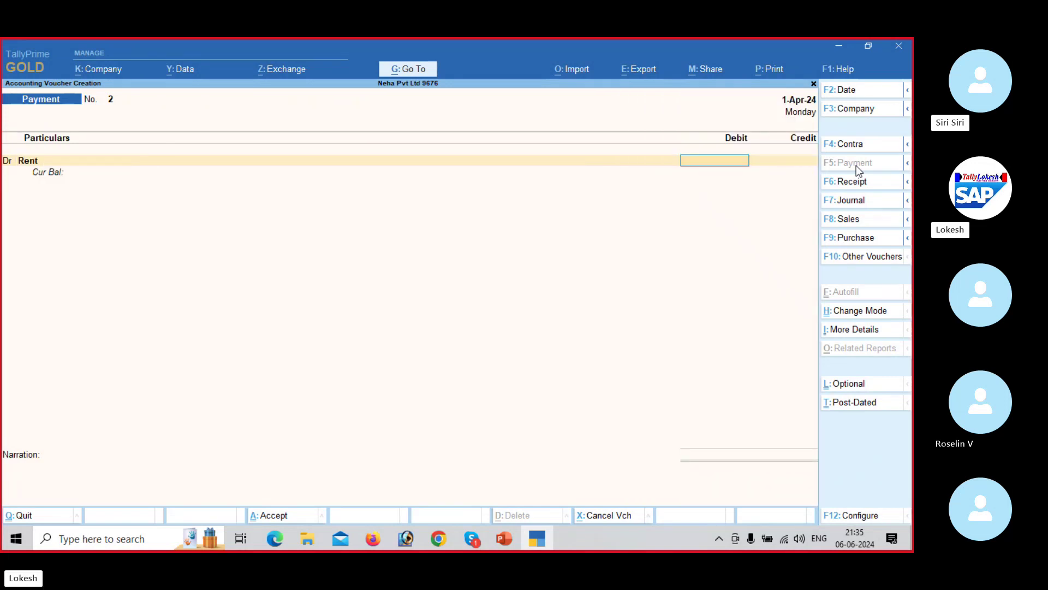
{"action": "key", "text": "ctrl"}
{"action": "key", "text": "alt+Tab"}
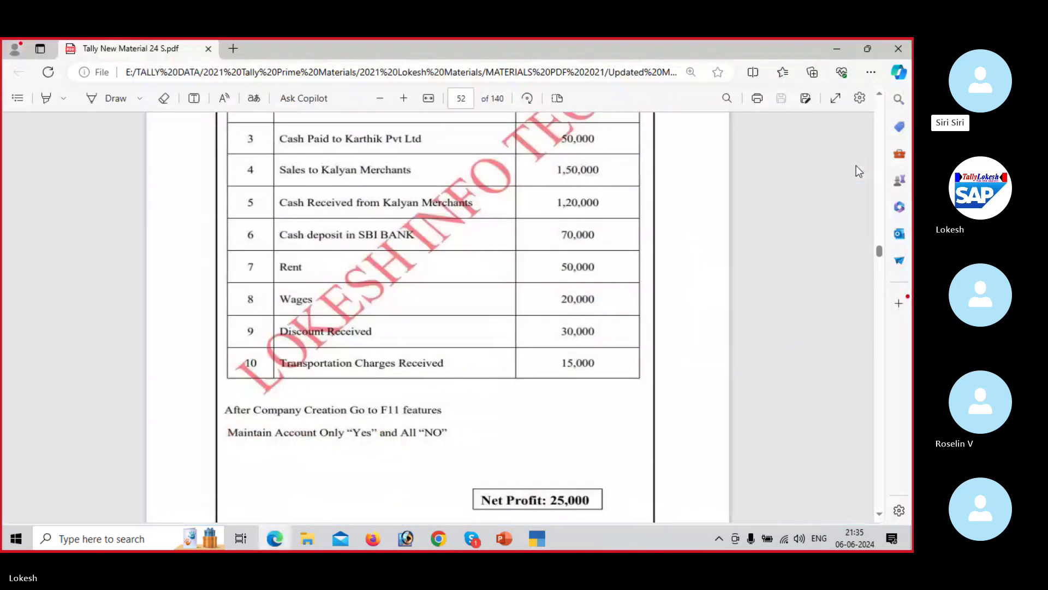
{"action": "key", "text": "alt+Tab"}
{"action": "type", "text": "50000"}
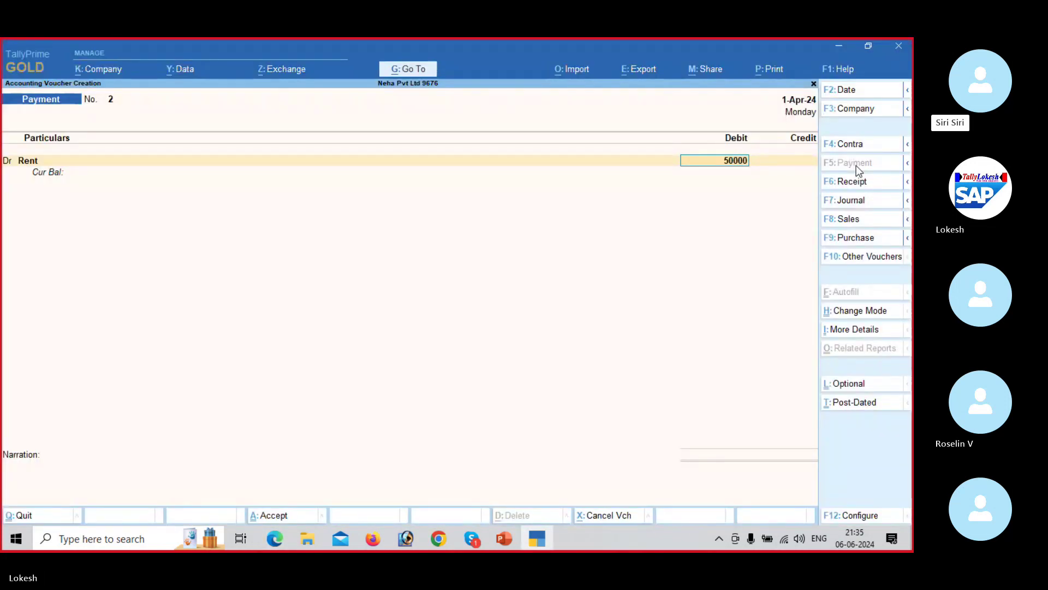
{"action": "key", "text": "Return"}
Step: Credit Cash 50,000, save the payment, and check the next PDF entry
{"action": "key", "text": "Return"}
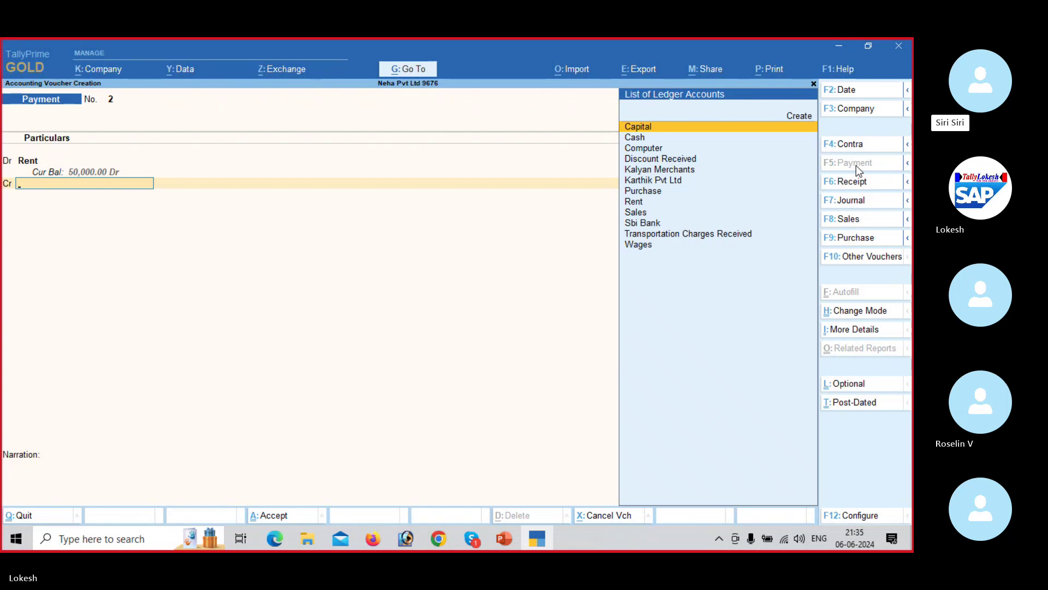
{"action": "key", "text": "Down"}
{"action": "key", "text": "Return"}
{"action": "key", "text": "Return"}
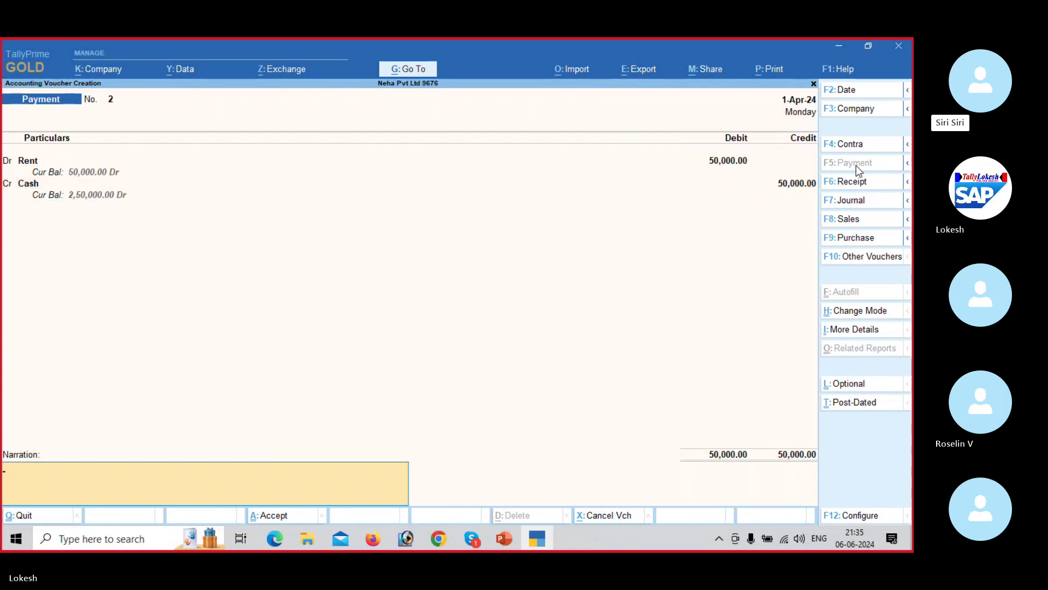
{"action": "key", "text": "Return"}
{"action": "key", "text": "Return"}
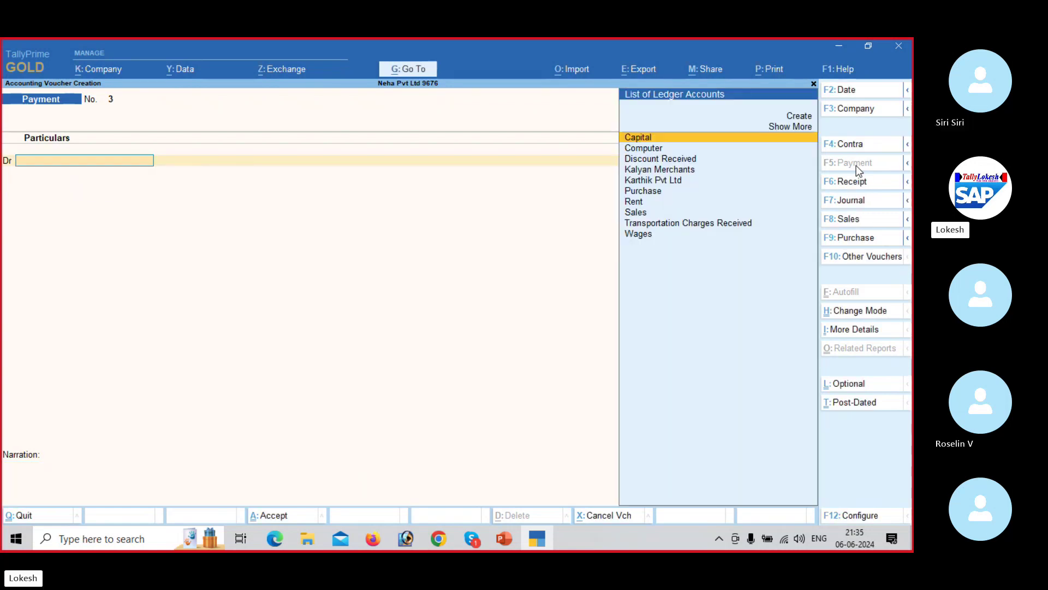
{"action": "key", "text": "alt+Tab"}
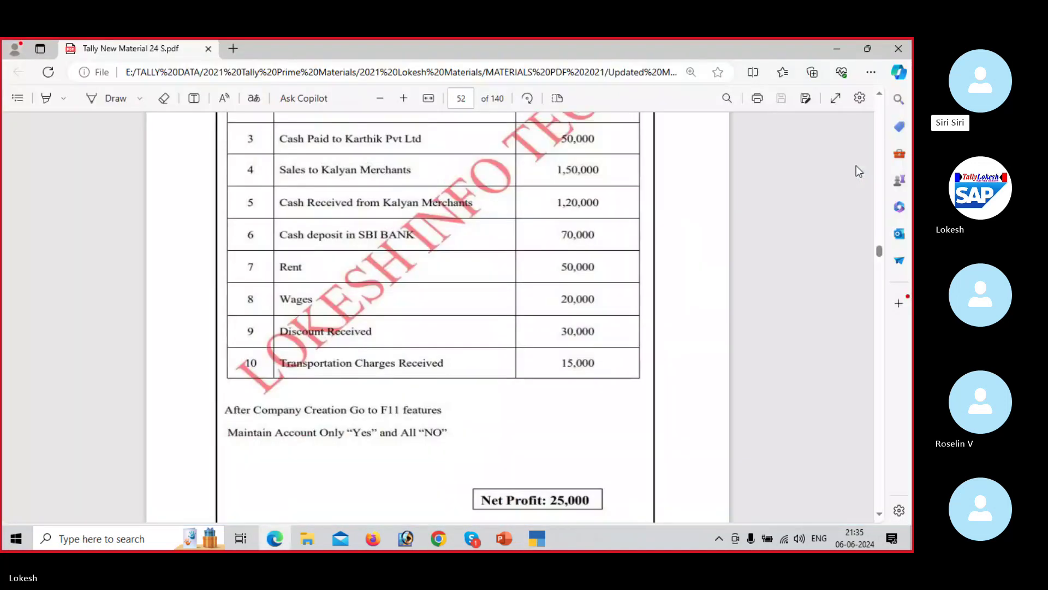
{"action": "scroll", "coordinate": [856, 165], "scroll_direction": "down", "scroll_amount": 1}
{"action": "scroll", "coordinate": [856, 165], "scroll_direction": "down", "scroll_amount": 2}
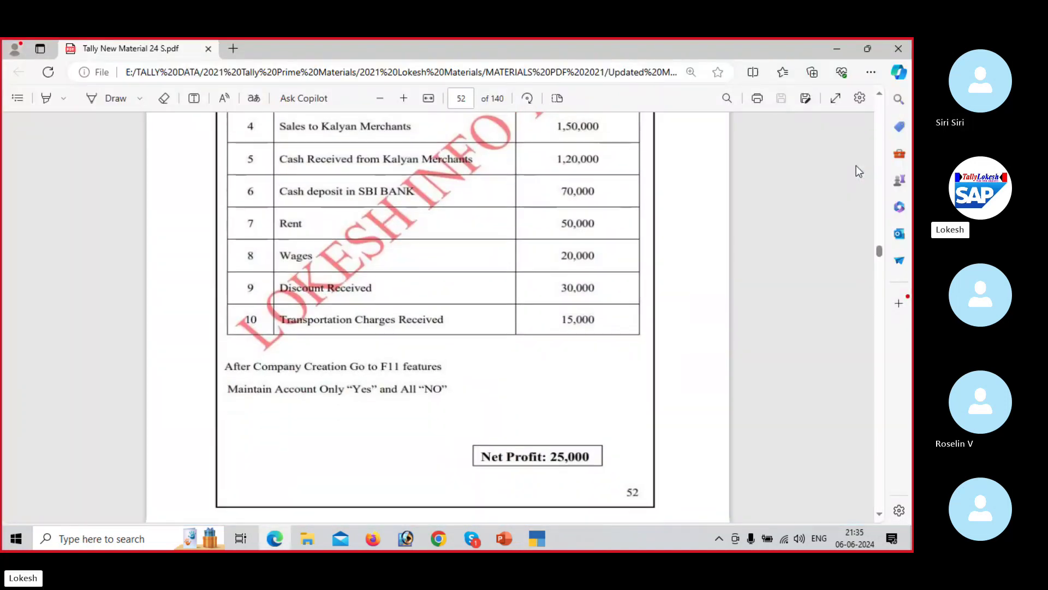
{"action": "key", "text": "alt+Tab"}
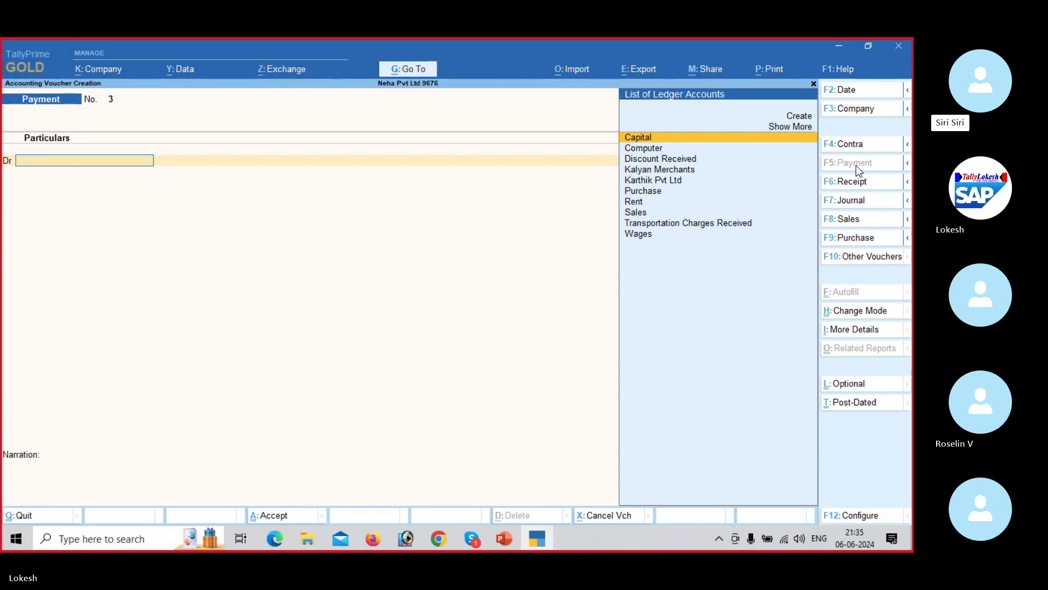
Step: Debit Wages and credit Cash 20,000, then save the payment voucher
{"action": "type", "text": "w"}
{"action": "key", "text": "Return"}
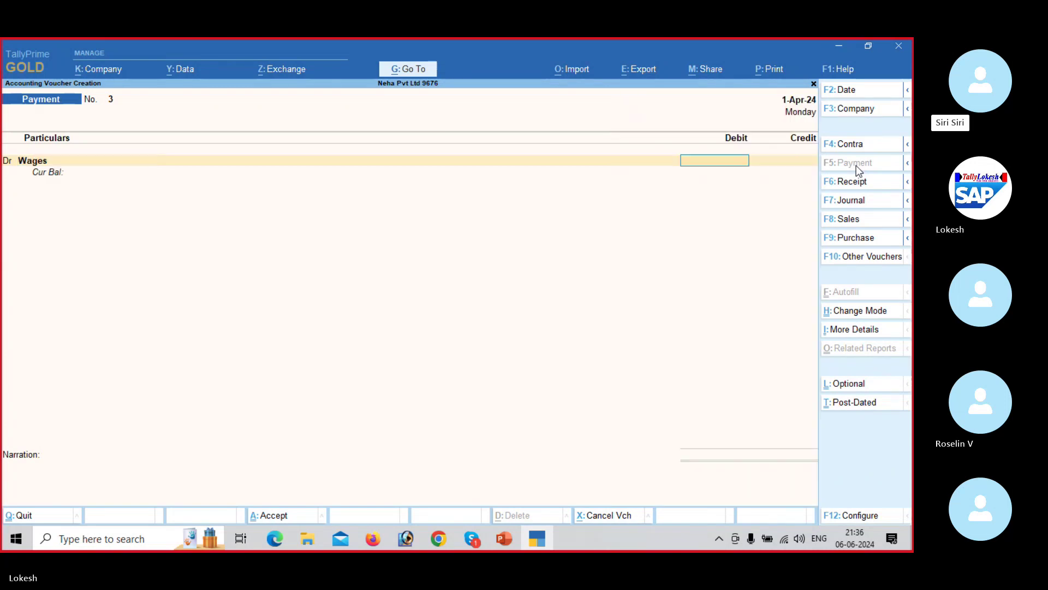
{"action": "key", "text": "alt+Tab"}
{"action": "key", "text": "alt+Tab"}
{"action": "type", "text": "2"}
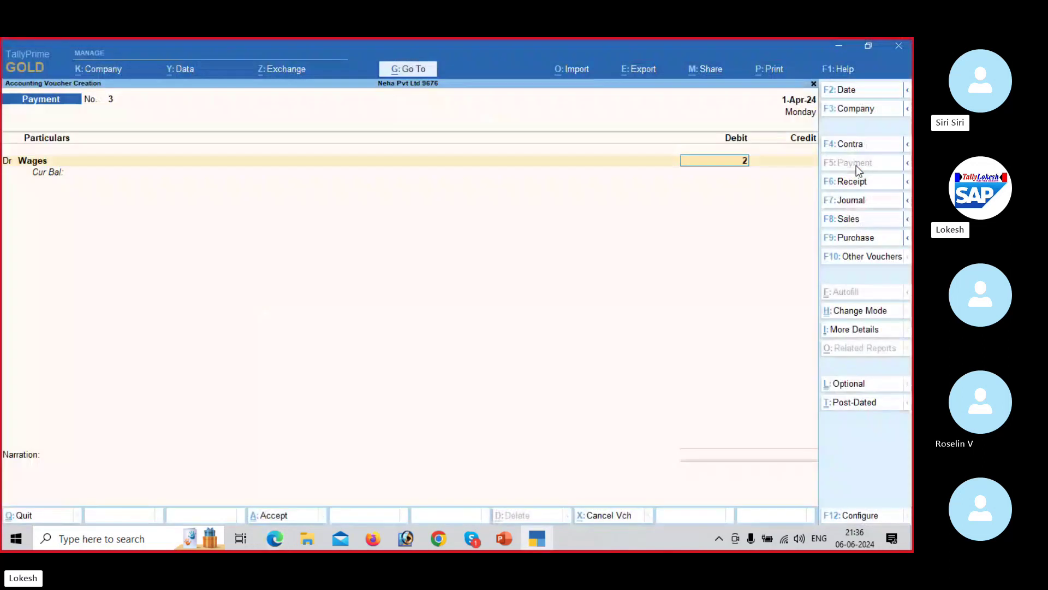
{"action": "type", "text": "0000"}
{"action": "key", "text": "Return"}
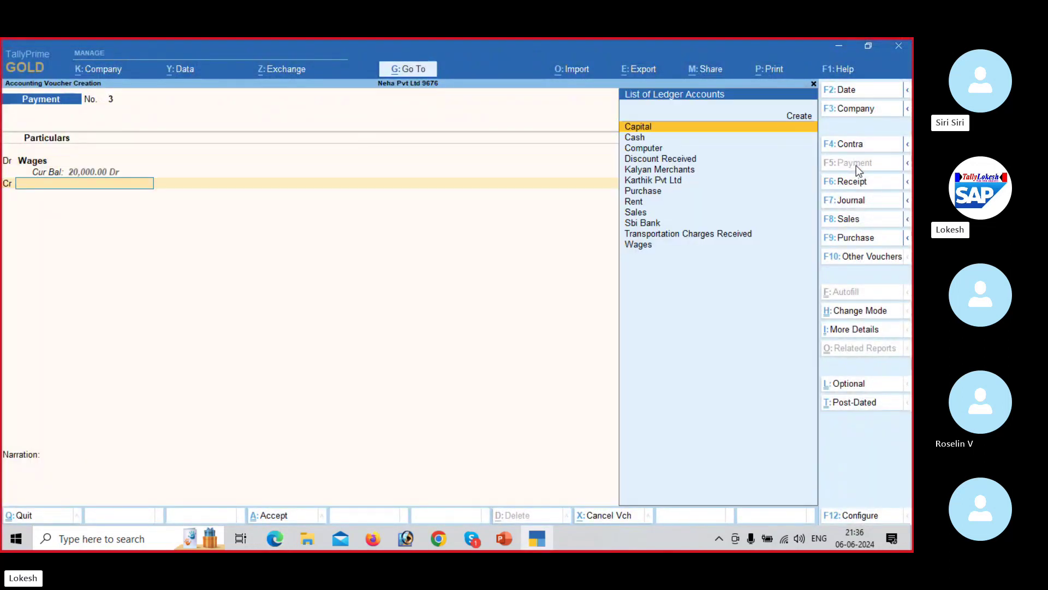
{"action": "key", "text": "Down"}
{"action": "key", "text": "Return"}
{"action": "key", "text": "Return"}
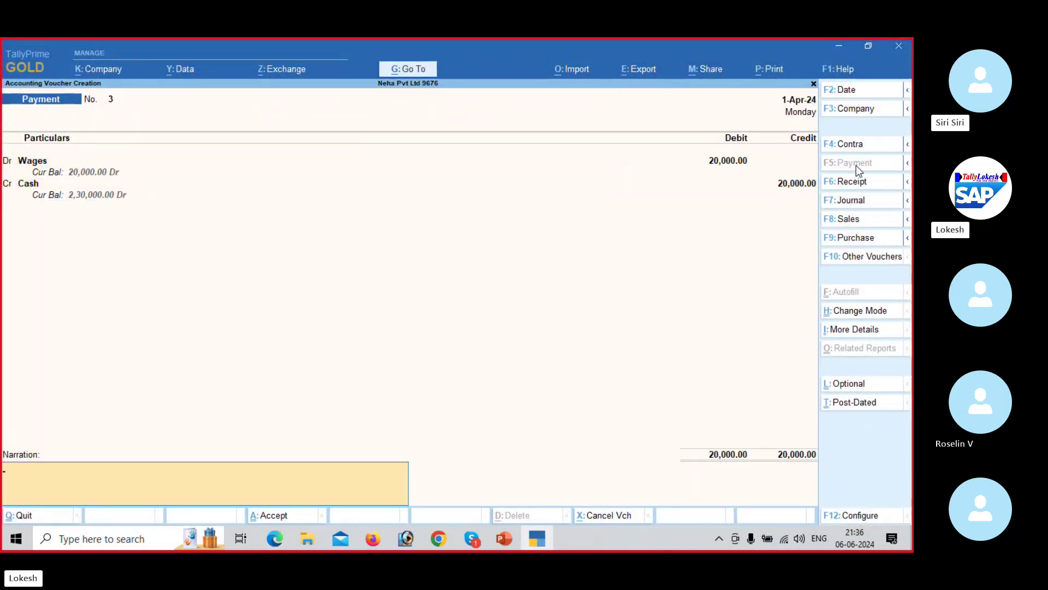
{"action": "key", "text": "Return"}
{"action": "key", "text": "Return"}
{"action": "key", "text": "alt+Tab"}
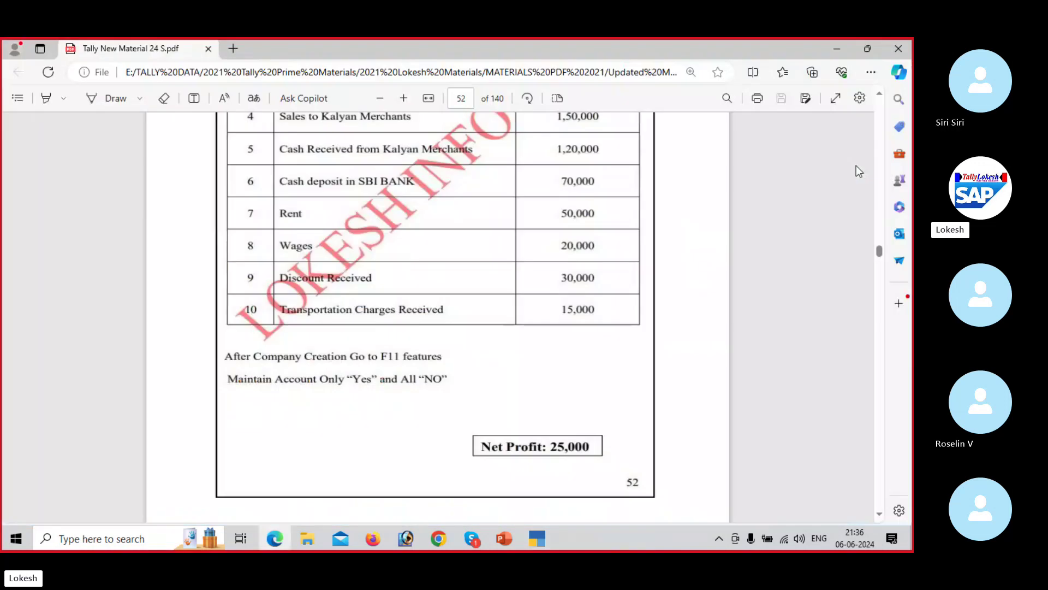
{"action": "scroll", "coordinate": [856, 166], "scroll_direction": "down", "scroll_amount": 1}
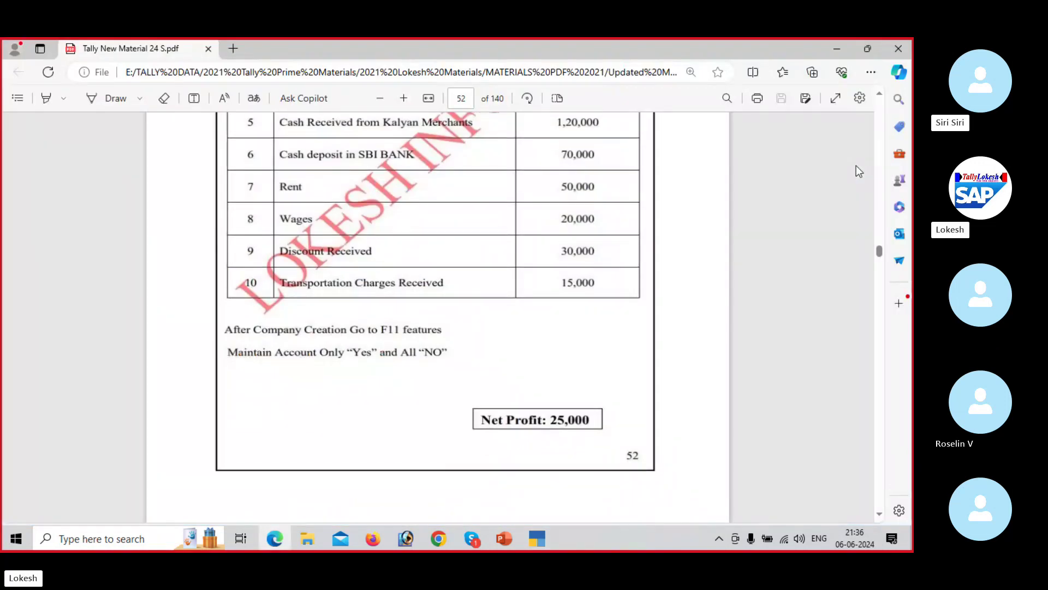
{"action": "key", "text": "alt+Tab"}
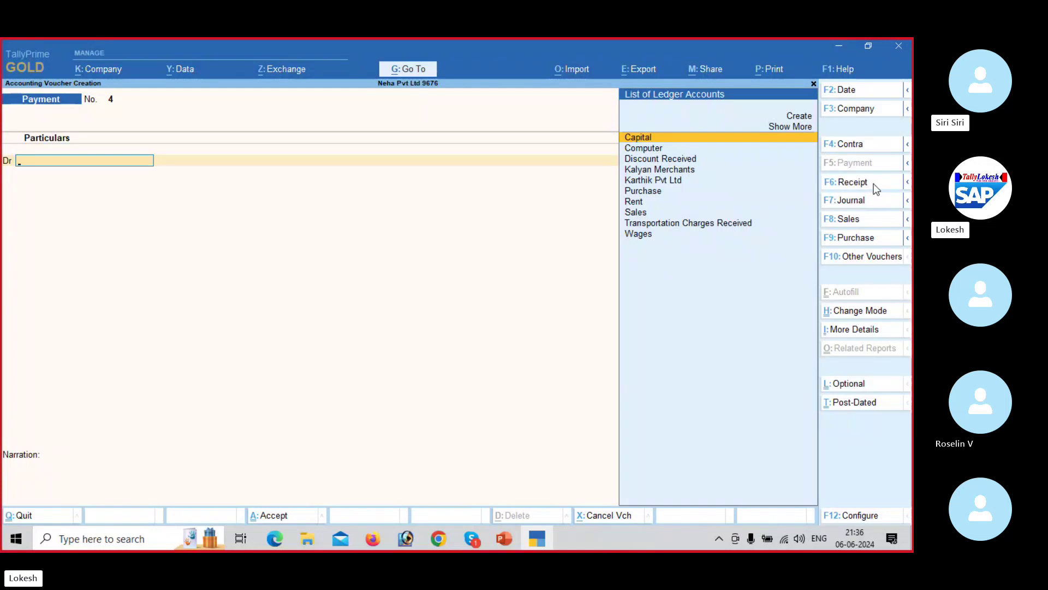
Step: Save a Receipt crediting Discount Received 30,000 and debiting Cash
{"action": "left_click", "coordinate": [874, 185]}
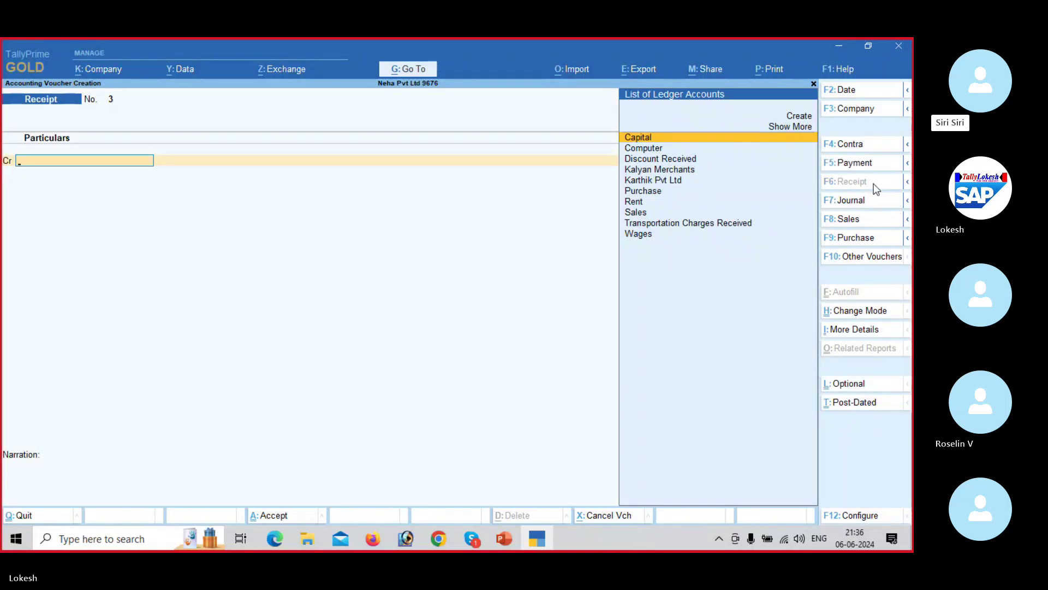
{"action": "type", "text": "D"}
{"action": "key", "text": "Return"}
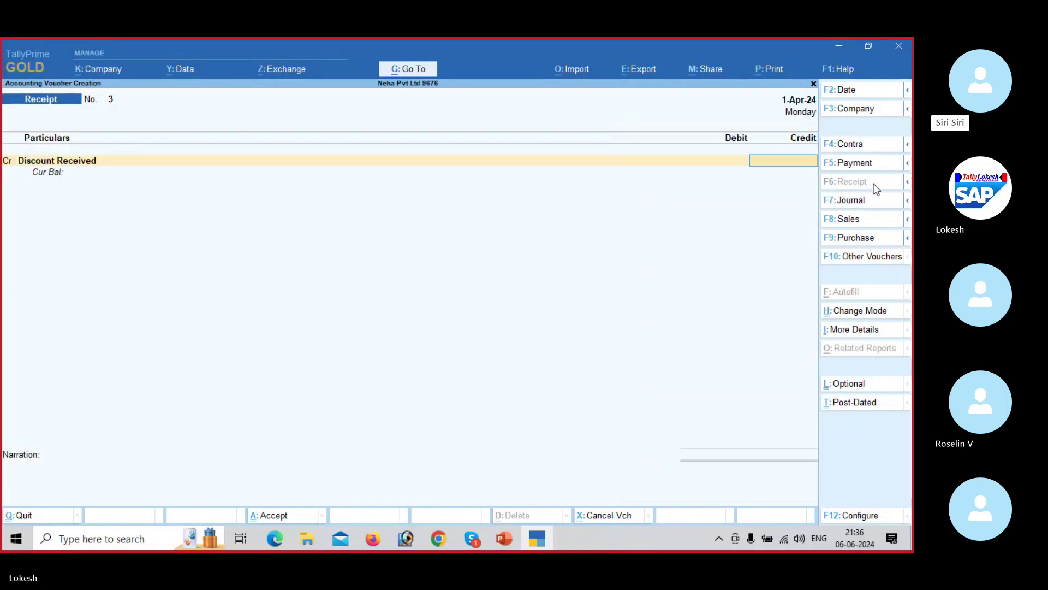
{"action": "key", "text": "alt+Tab"}
{"action": "key", "text": "alt+Tab"}
{"action": "type", "text": "3000"}
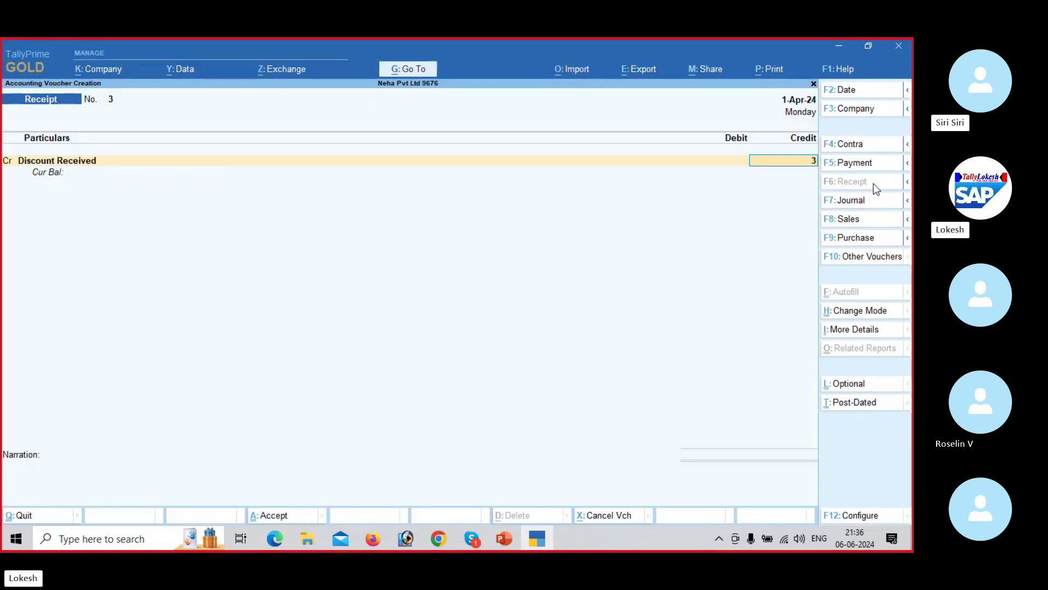
{"action": "key", "text": "Return"}
{"action": "key", "text": "Down"}
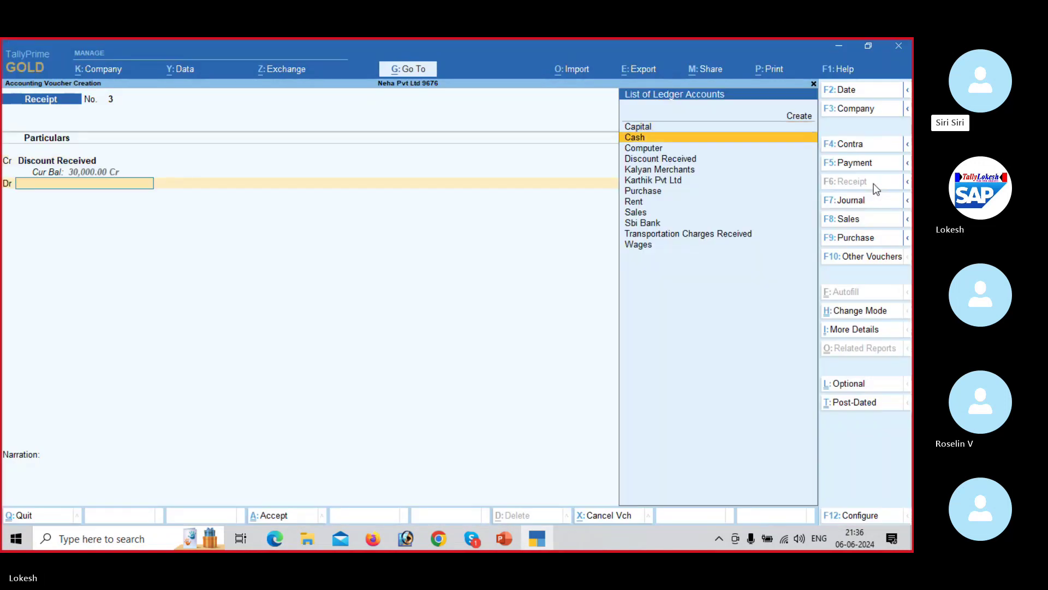
{"action": "key", "text": "Return"}
{"action": "key", "text": "Return"}
{"action": "key", "text": "Return"}
{"action": "key", "text": "Return"}
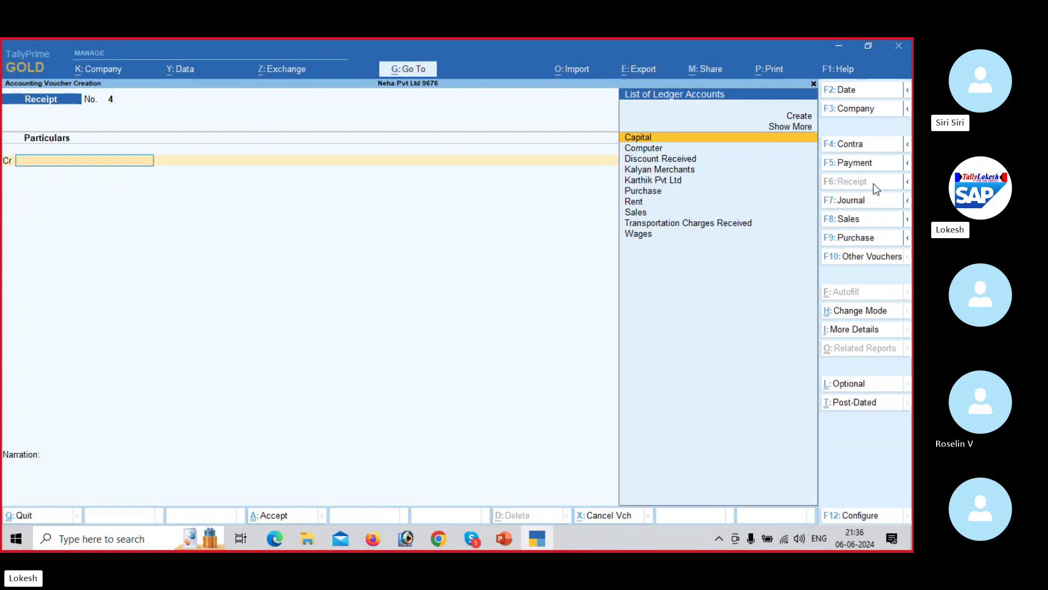
{"action": "key", "text": "alt+Tab"}
{"action": "key", "text": "alt+Tab"}
Step: Save a Receipt crediting Transportation Charges Received 15,000 and debiting Cash
{"action": "type", "text": "tra"}
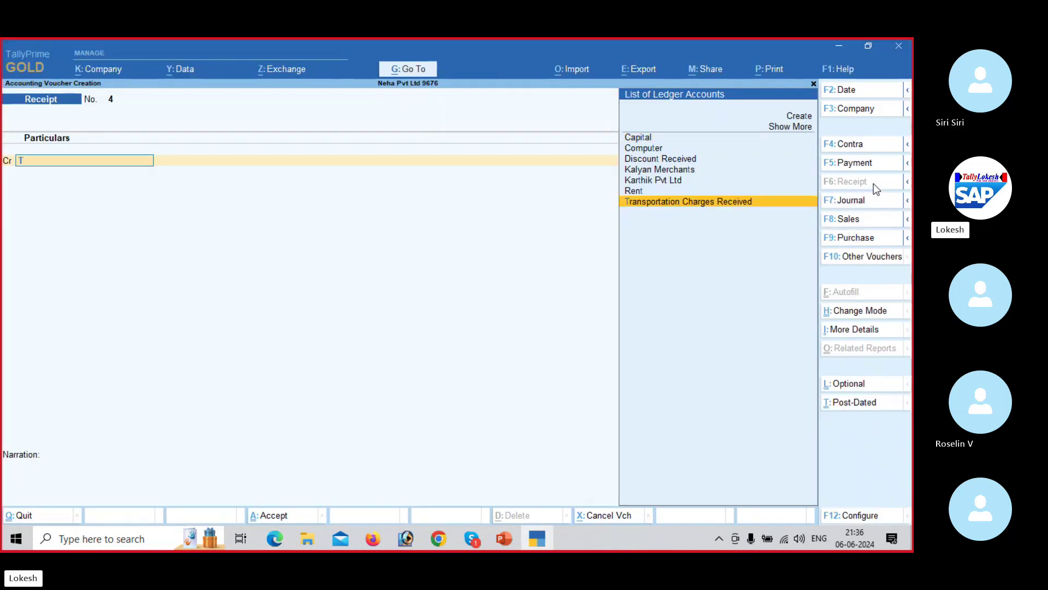
{"action": "key", "text": "Return"}
{"action": "key", "text": "alt+Tab"}
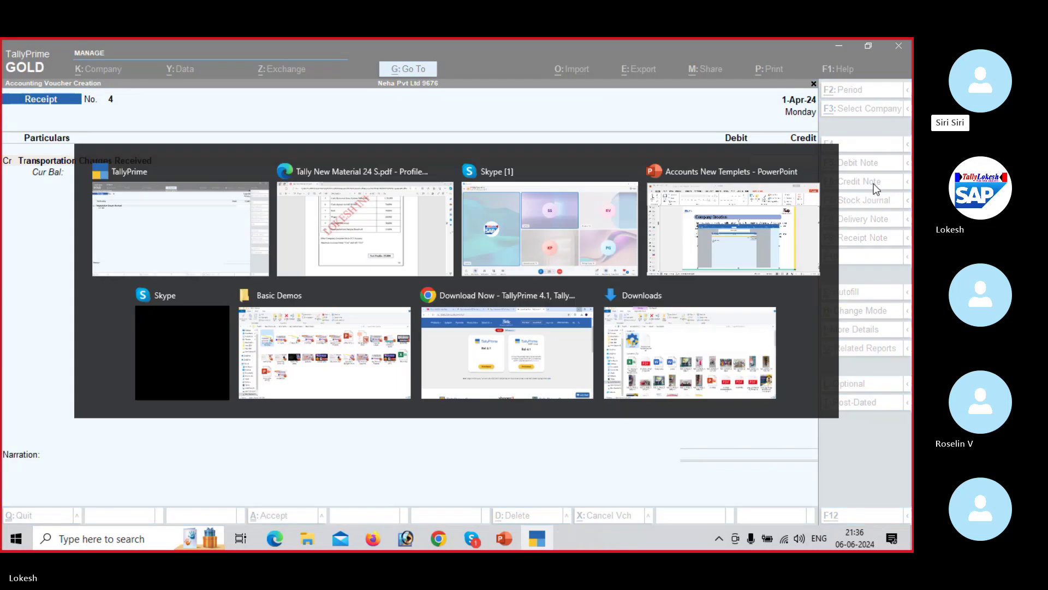
{"action": "key", "text": "alt+Tab"}
{"action": "type", "text": "15000"}
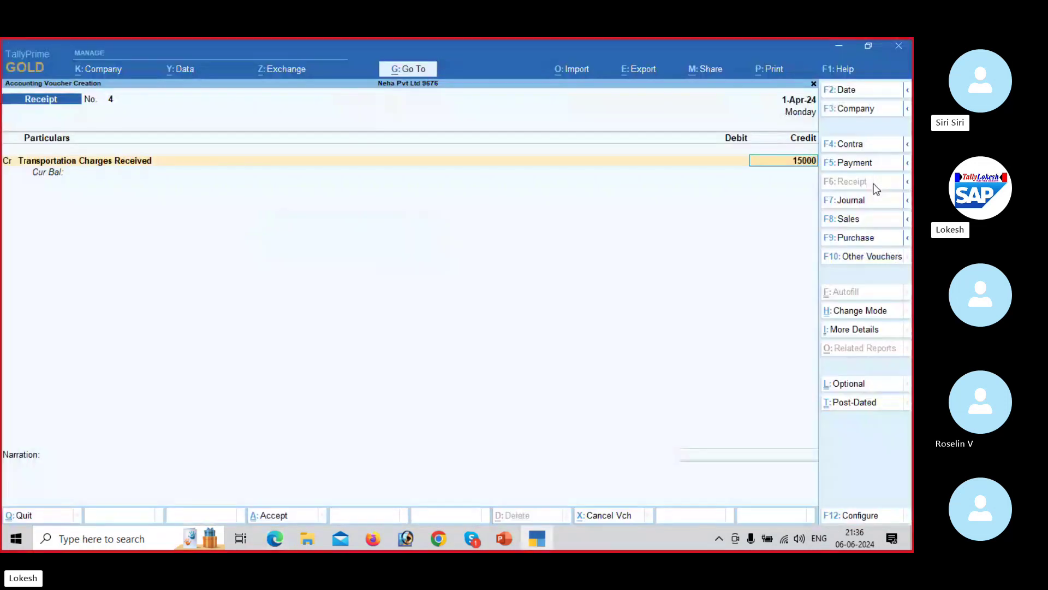
{"action": "key", "text": "Return"}
{"action": "key", "text": "Down"}
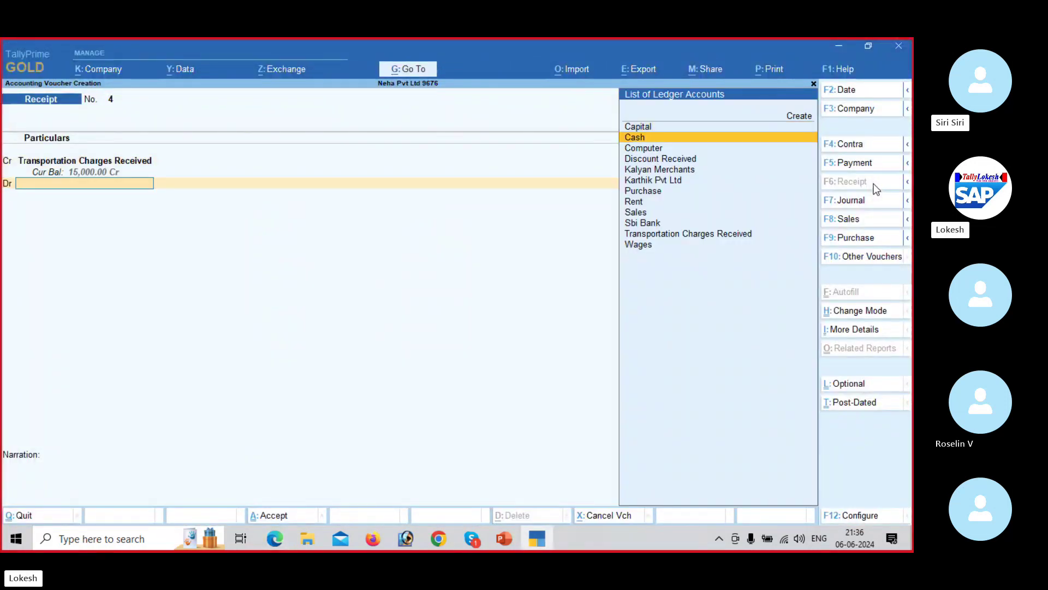
{"action": "key", "text": "Return"}
{"action": "key", "text": "Return"}
{"action": "key", "text": "Return"}
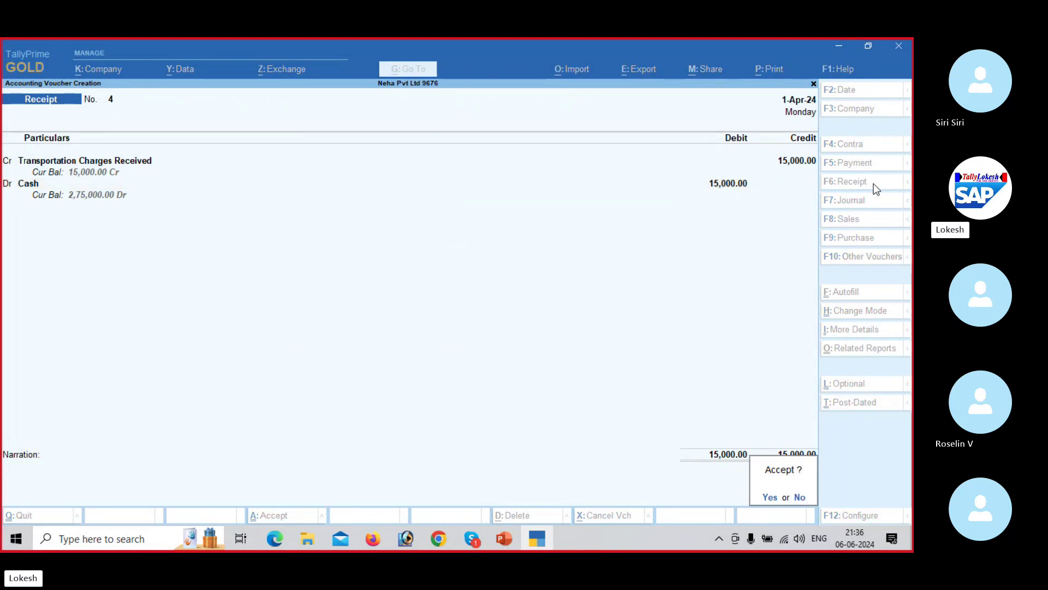
{"action": "key", "text": "Return"}
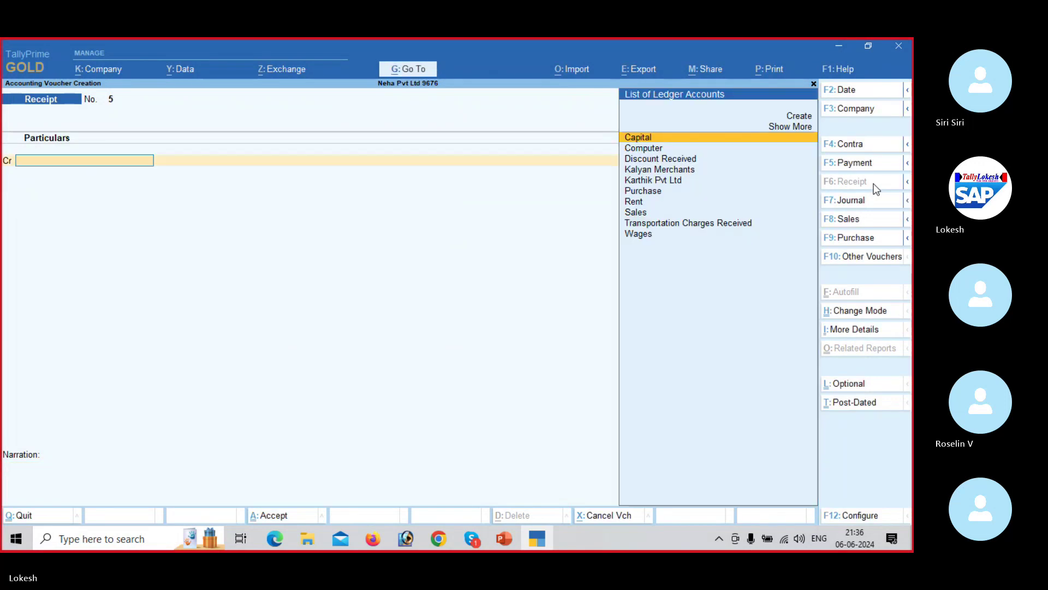
Step: Quit voucher entry back to the Gateway of Tally
{"action": "key", "text": "Escape"}
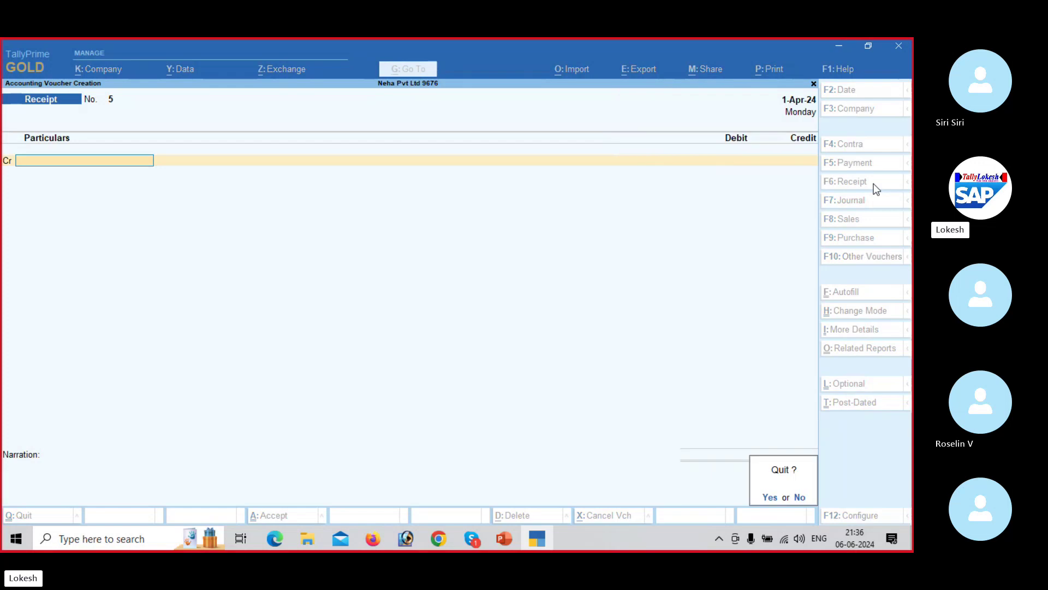
{"action": "key", "text": "Return"}
{"action": "key", "text": "Down"}
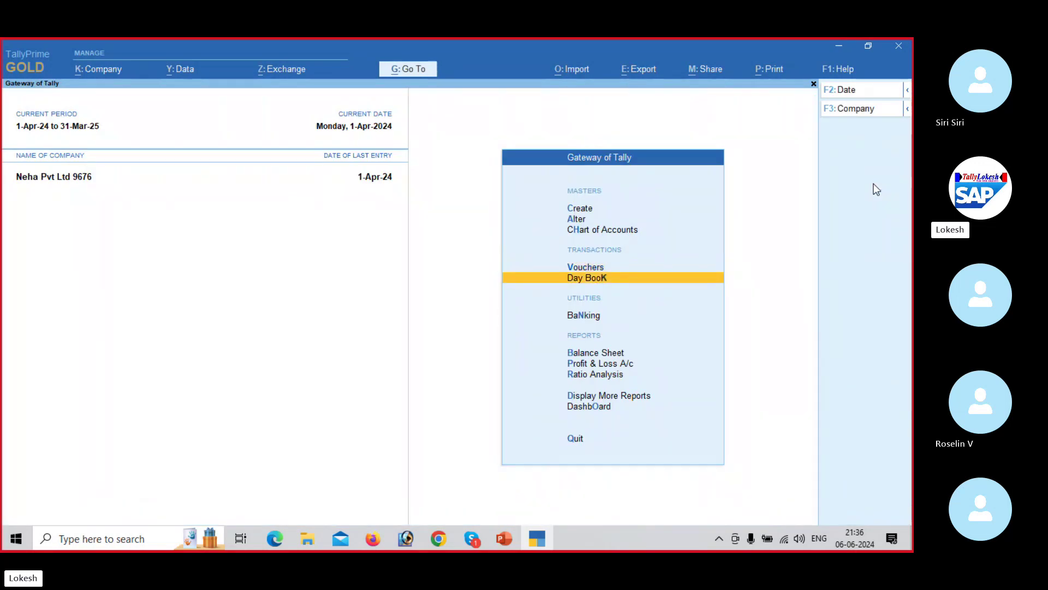
Step: Review the day's vouchers in the Day Book, then close it
{"action": "key", "text": "Return"}
{"action": "key", "text": "Down"}
{"action": "key", "text": "Down"}
{"action": "key", "text": "Down"}
{"action": "key", "text": "Down"}
{"action": "key", "text": "Down"}
{"action": "key", "text": "Down"}
{"action": "key", "text": "Down"}
{"action": "key", "text": "Down"}
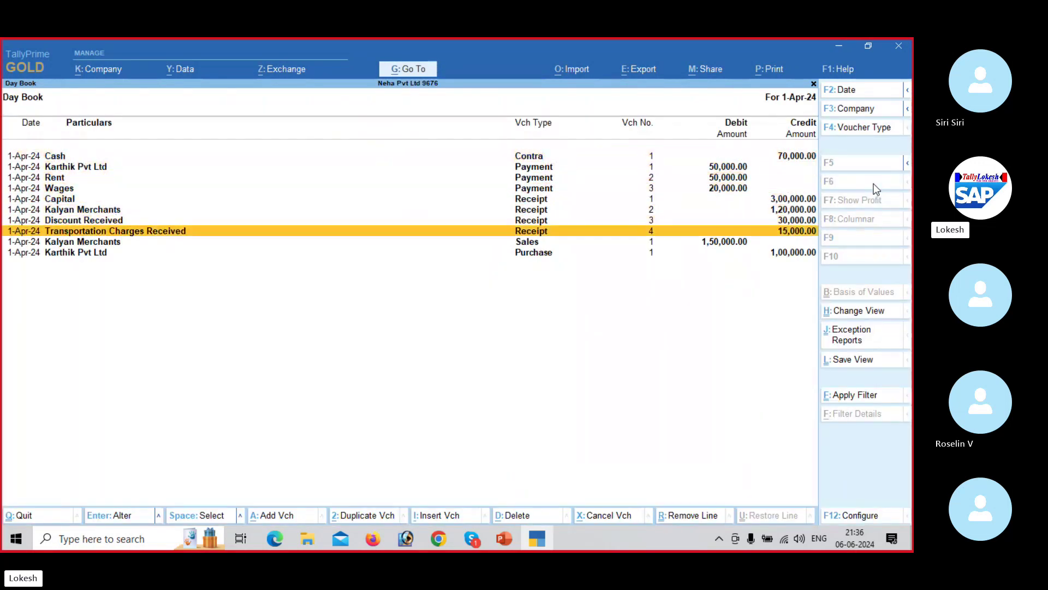
{"action": "key", "text": "Escape"}
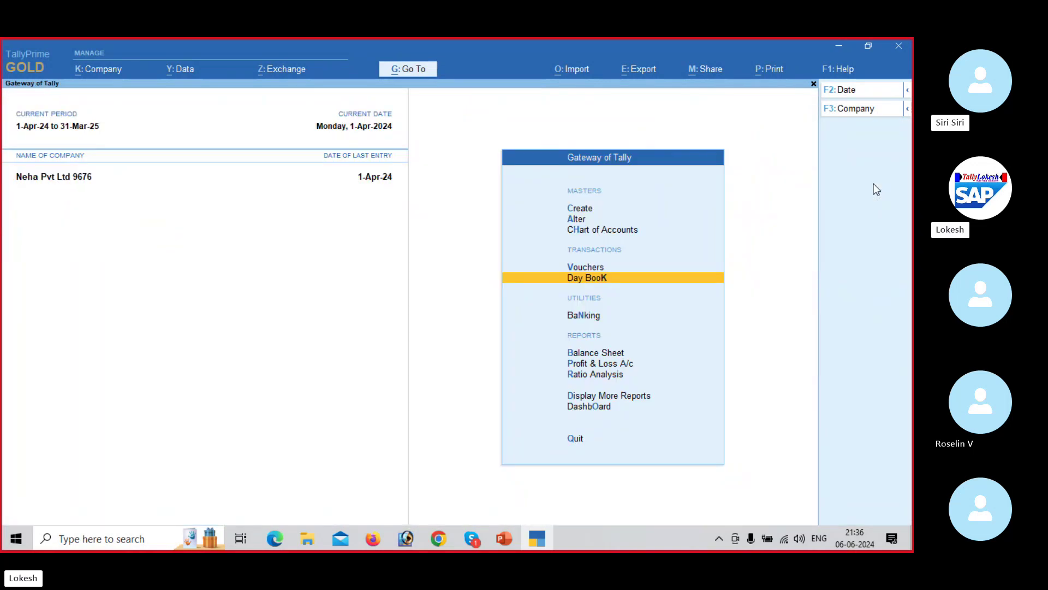
Step: Check the detailed Profit & Loss Nett Profit of 25,000 against the PDF, then close the report
{"action": "key", "text": "Down"}
{"action": "key", "text": "Down"}
{"action": "key", "text": "Down"}
{"action": "key", "text": "Return"}
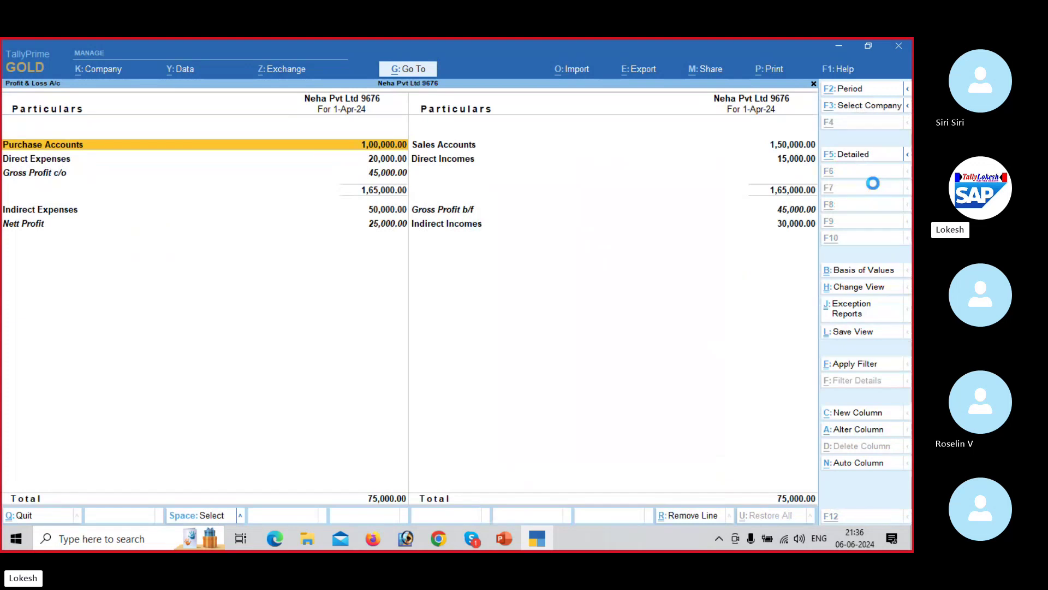
{"action": "key", "text": "alt+F5"}
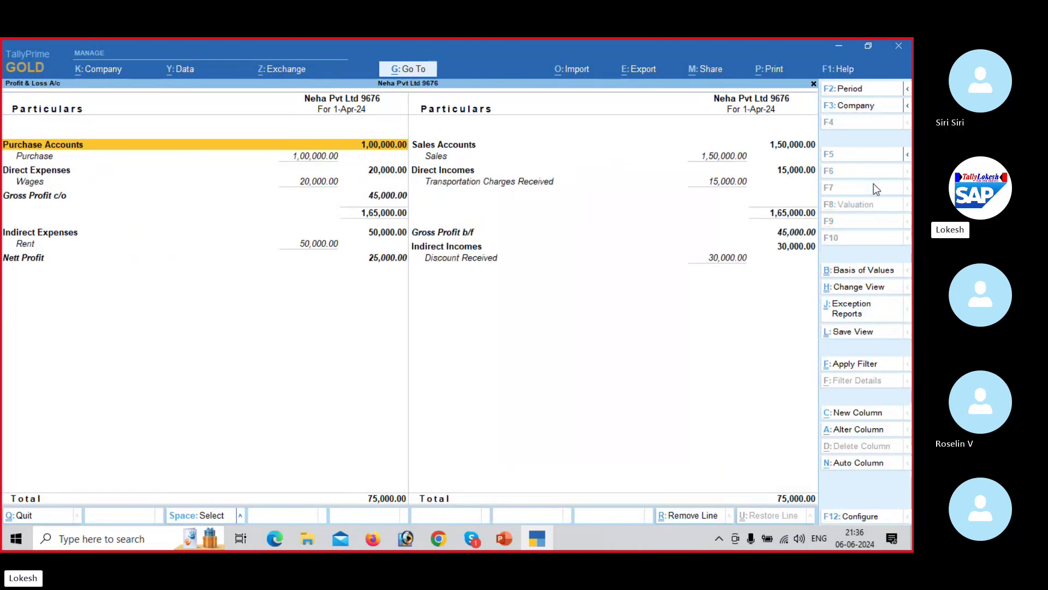
{"action": "key", "text": "Down"}
{"action": "key", "text": "Down"}
{"action": "key", "text": "Down"}
{"action": "key", "text": "Down"}
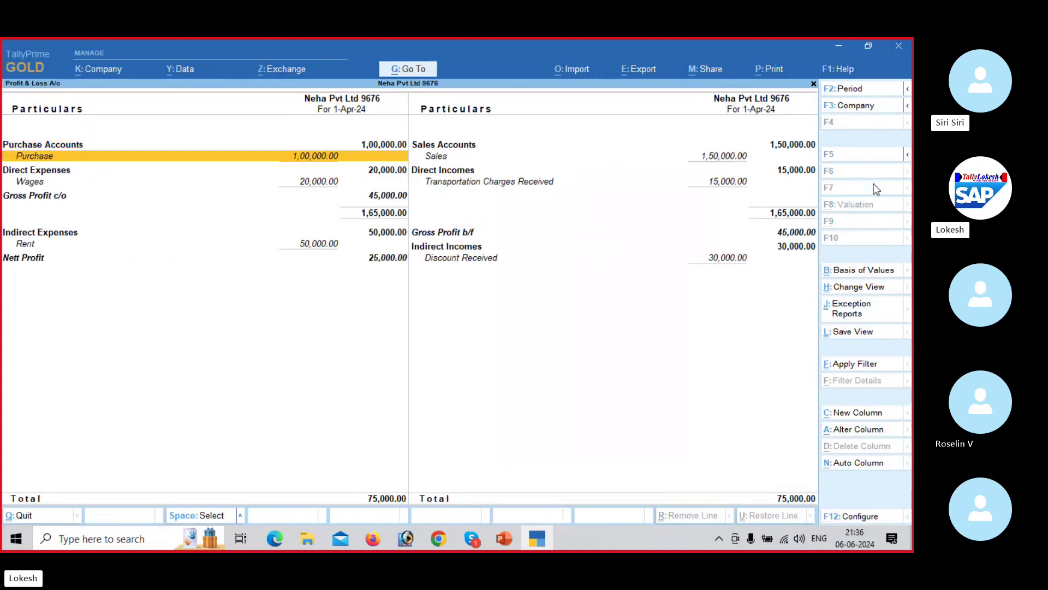
{"action": "key", "text": "Down"}
{"action": "key", "text": "Down"}
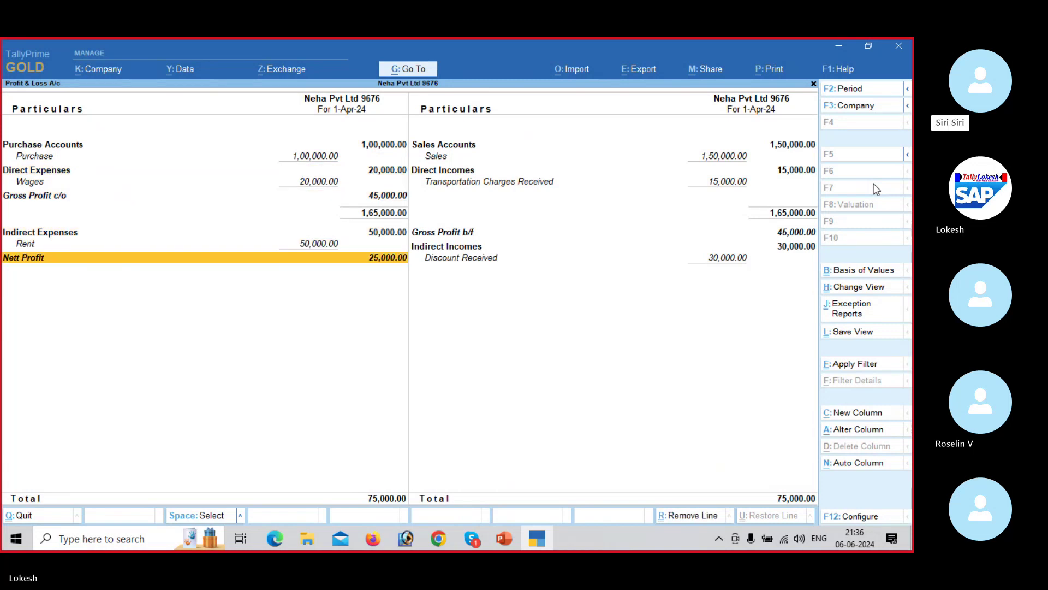
{"action": "key", "text": "alt"}
{"action": "key", "text": "alt+Tab"}
{"action": "scroll", "coordinate": [874, 183], "scroll_direction": "down", "scroll_amount": 1}
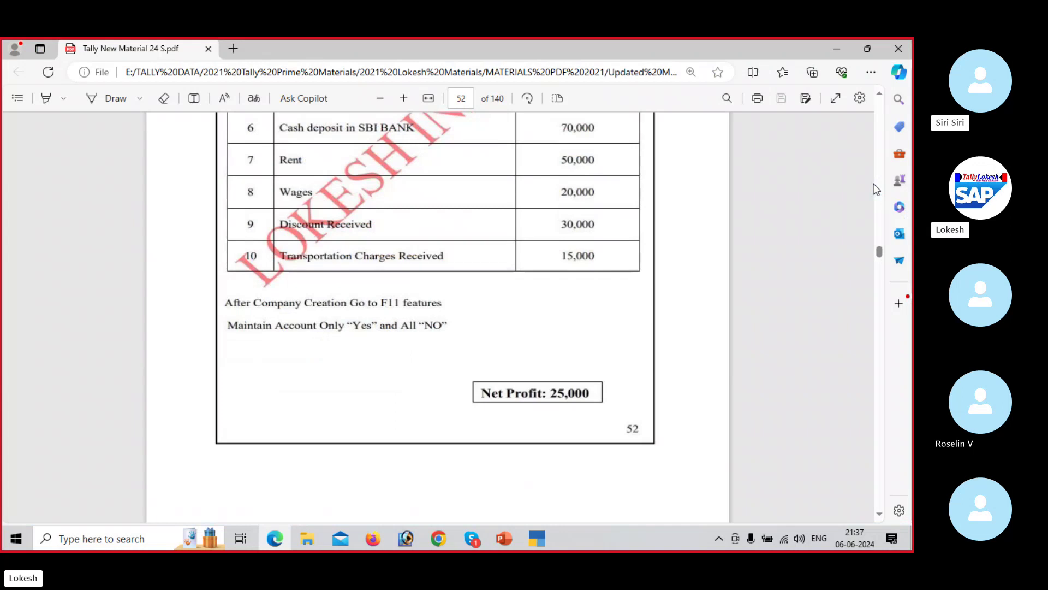
{"action": "key", "text": "alt+Tab"}
{"action": "key", "text": "Escape"}
{"action": "key", "text": "Down"}
{"action": "key", "text": "Down"}
{"action": "key", "text": "Down"}
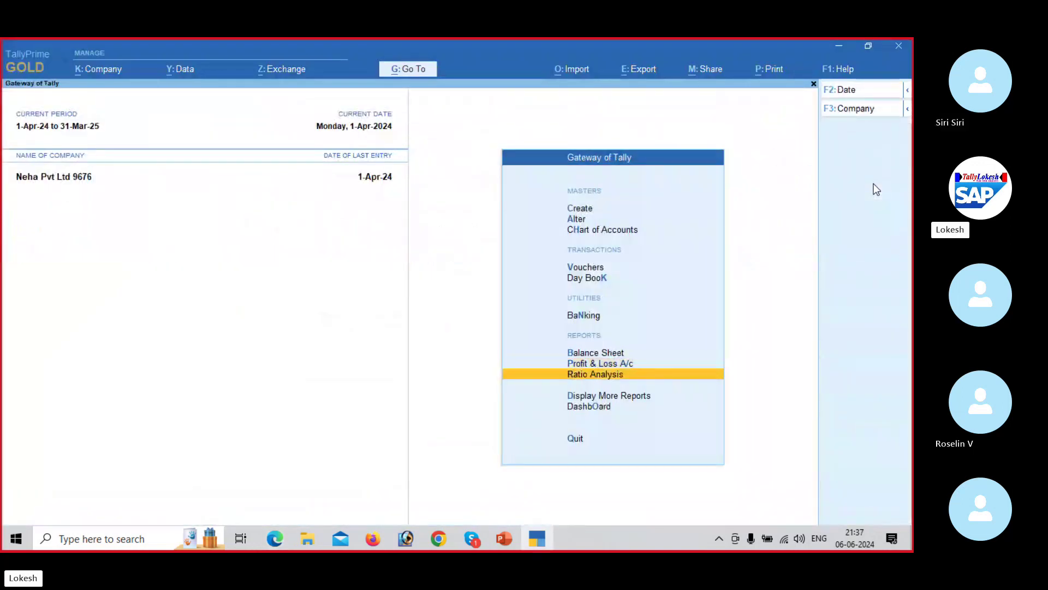
{"action": "key", "text": "Return"}
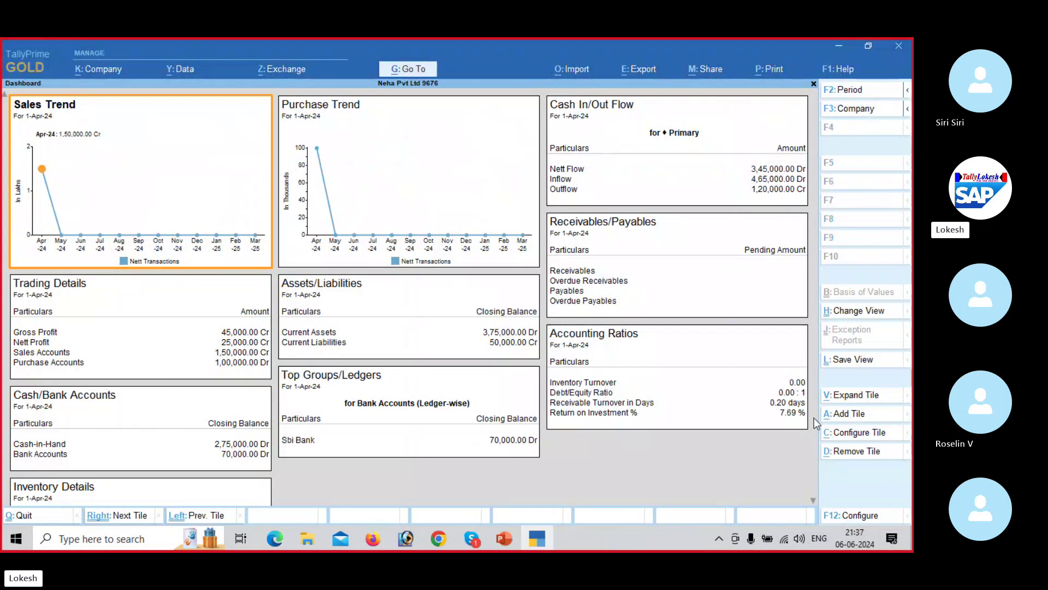
{"action": "left_click", "coordinate": [812, 501]}
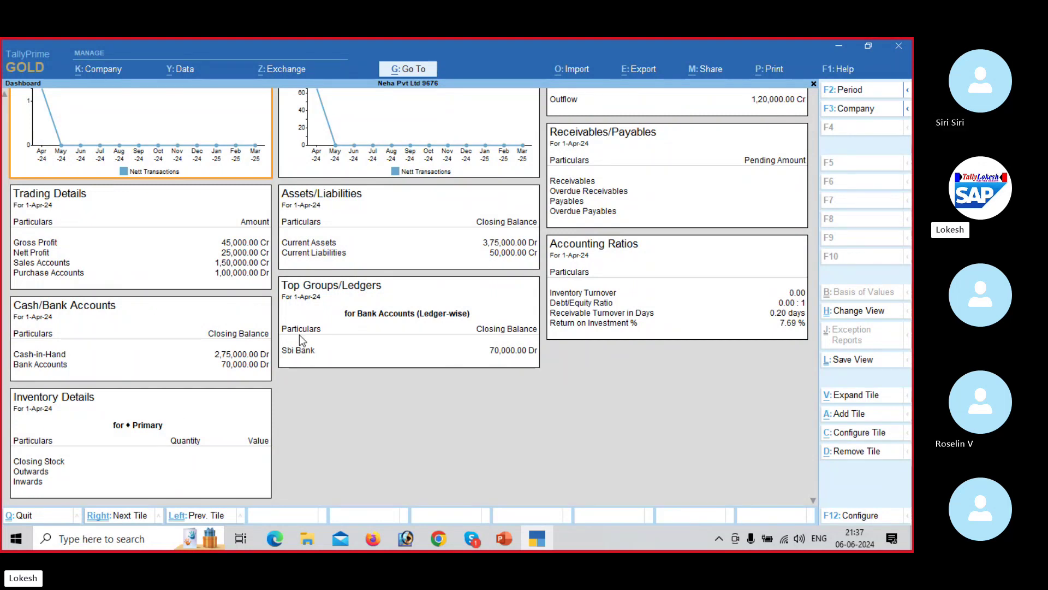
{"action": "key", "text": "Escape"}
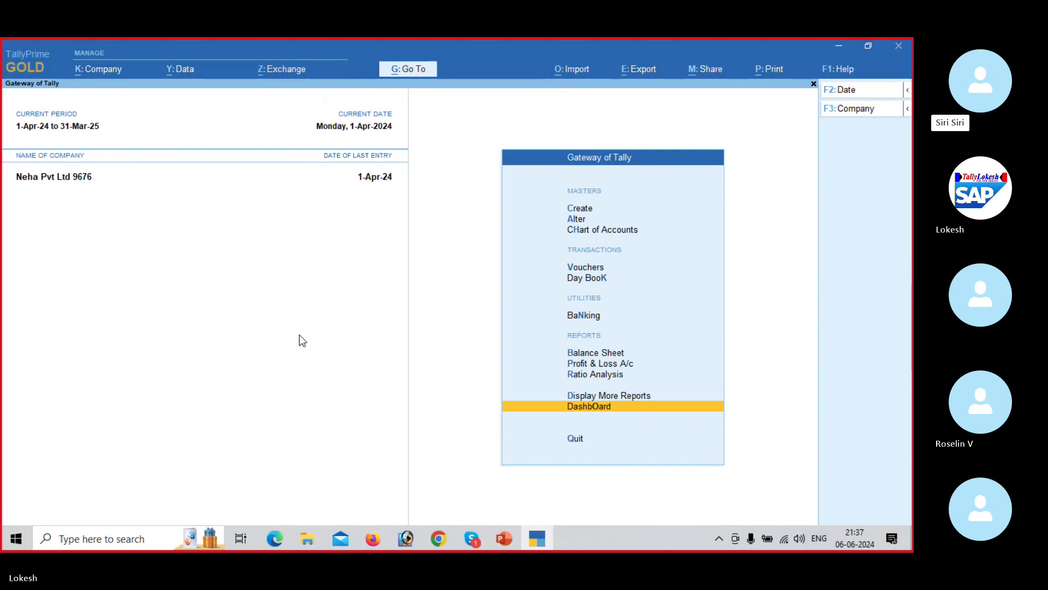
{"action": "key", "text": "Up"}
{"action": "key", "text": "Return"}
{"action": "key", "text": "Down"}
{"action": "key", "text": "Down"}
{"action": "key", "text": "Down"}
{"action": "key", "text": "Down"}
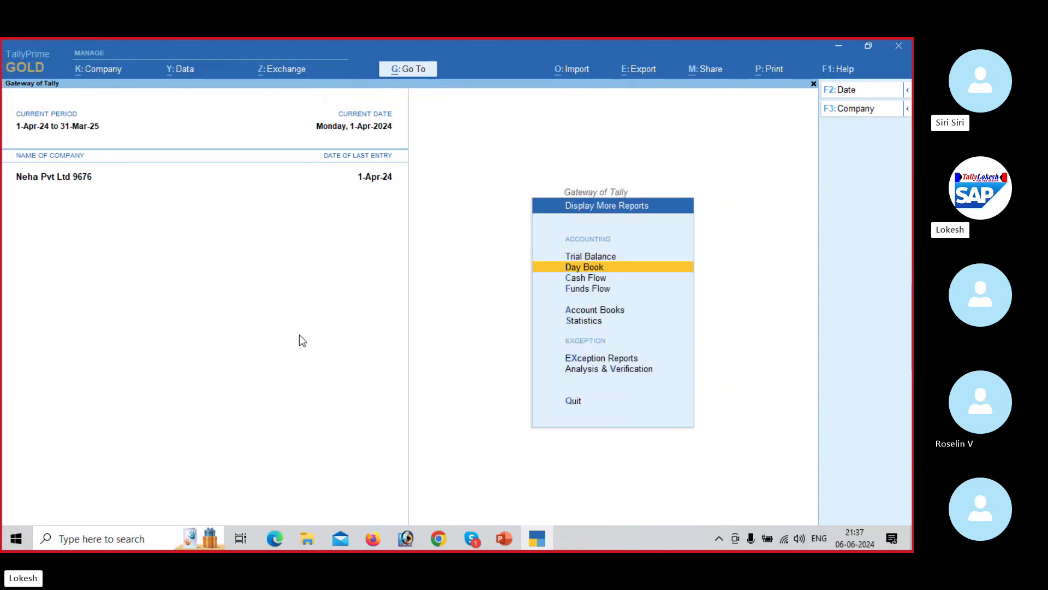
{"action": "key", "text": "Return"}
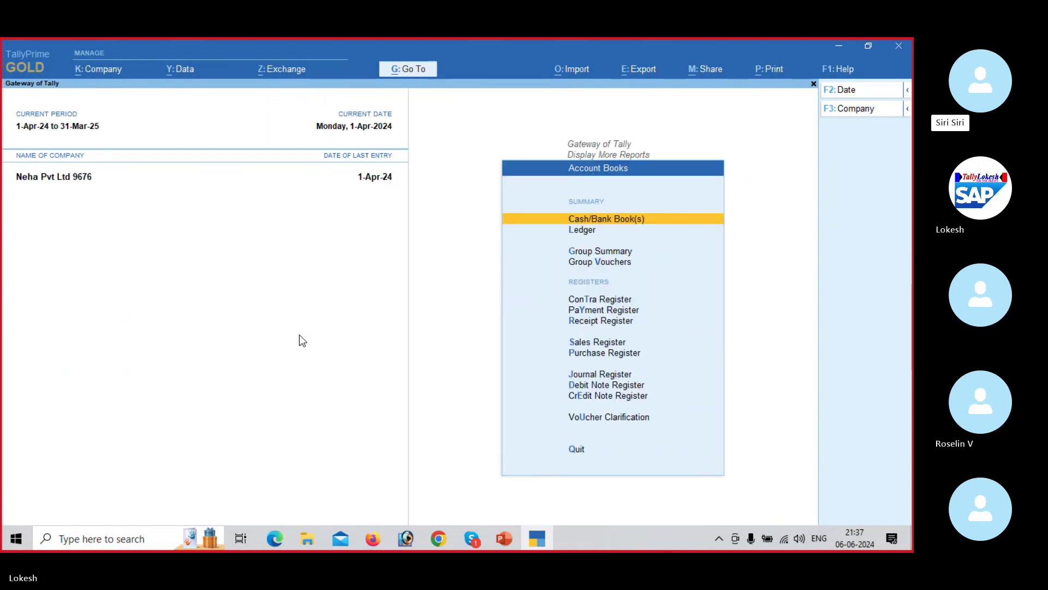
{"action": "key", "text": "Down"}
{"action": "key", "text": "Down"}
{"action": "key", "text": "Down"}
{"action": "key", "text": "Down"}
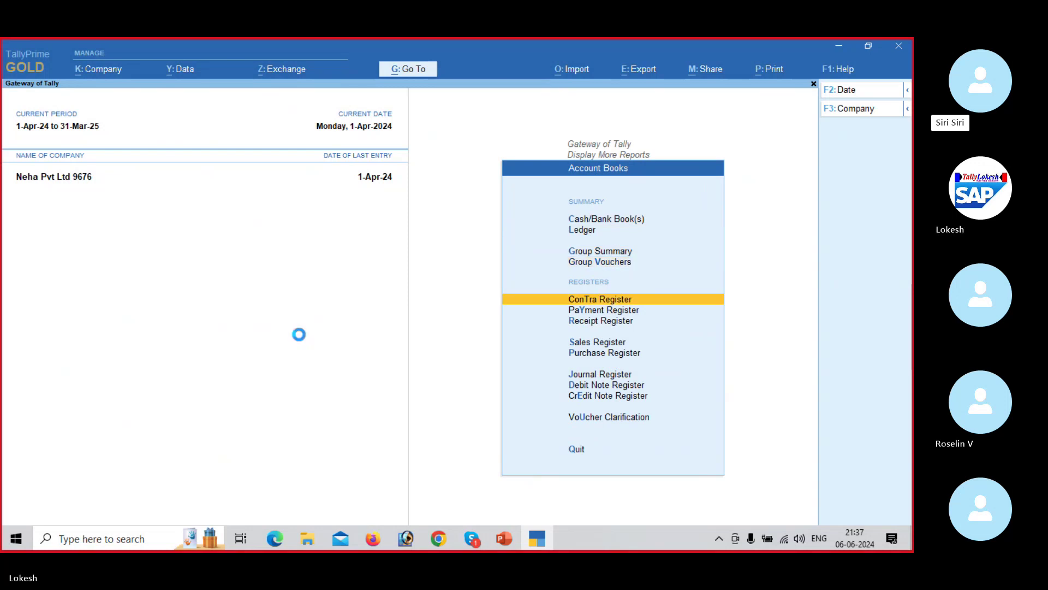
{"action": "key", "text": "Return"}
{"action": "key", "text": "Return"}
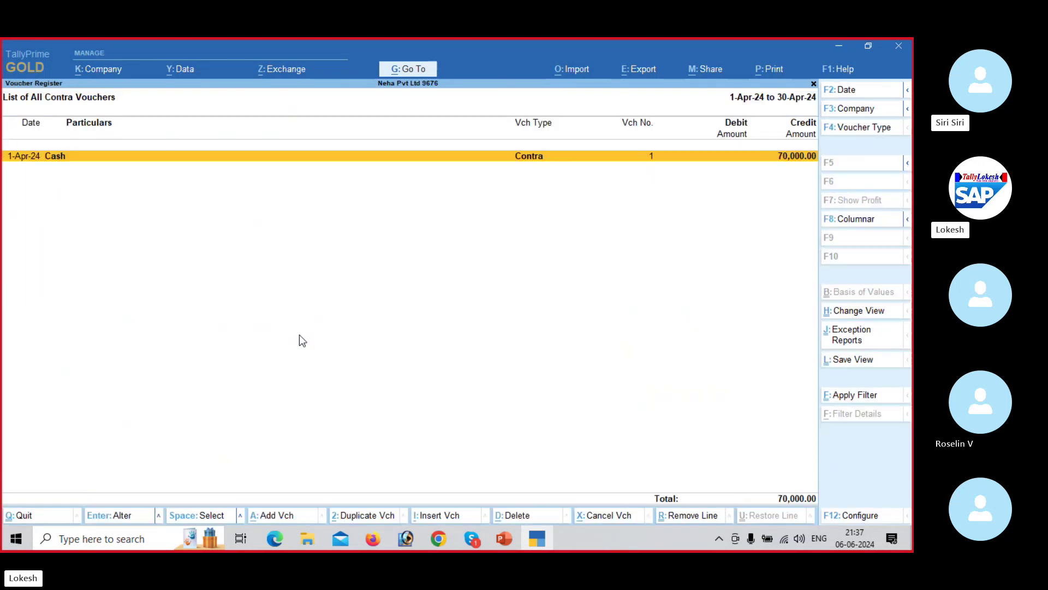
{"action": "key", "text": "Escape"}
{"action": "key", "text": "Escape"}
{"action": "key", "text": "Down"}
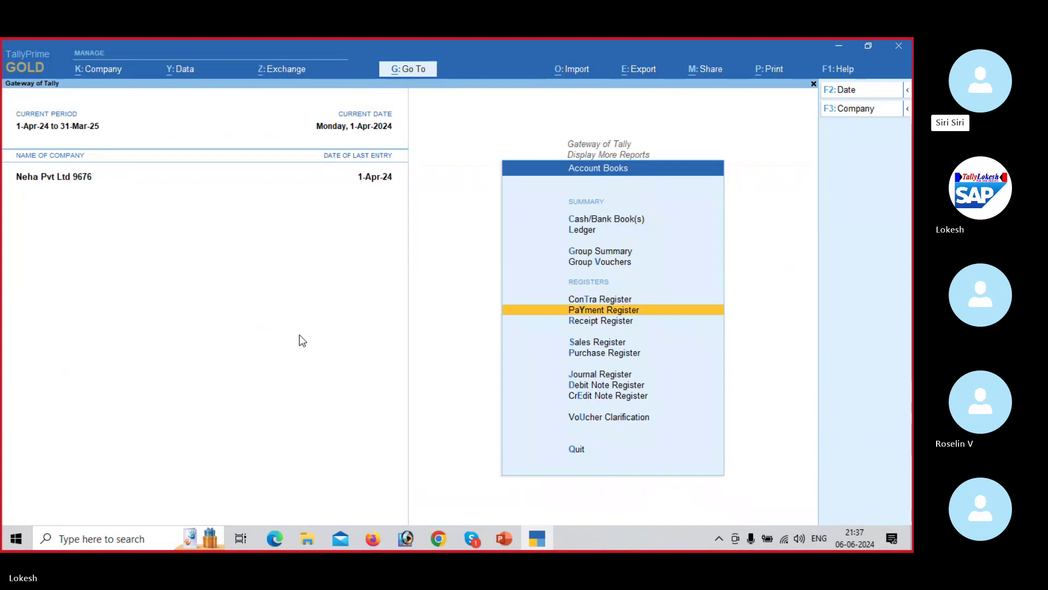
{"action": "key", "text": "Return"}
{"action": "key", "text": "Return"}
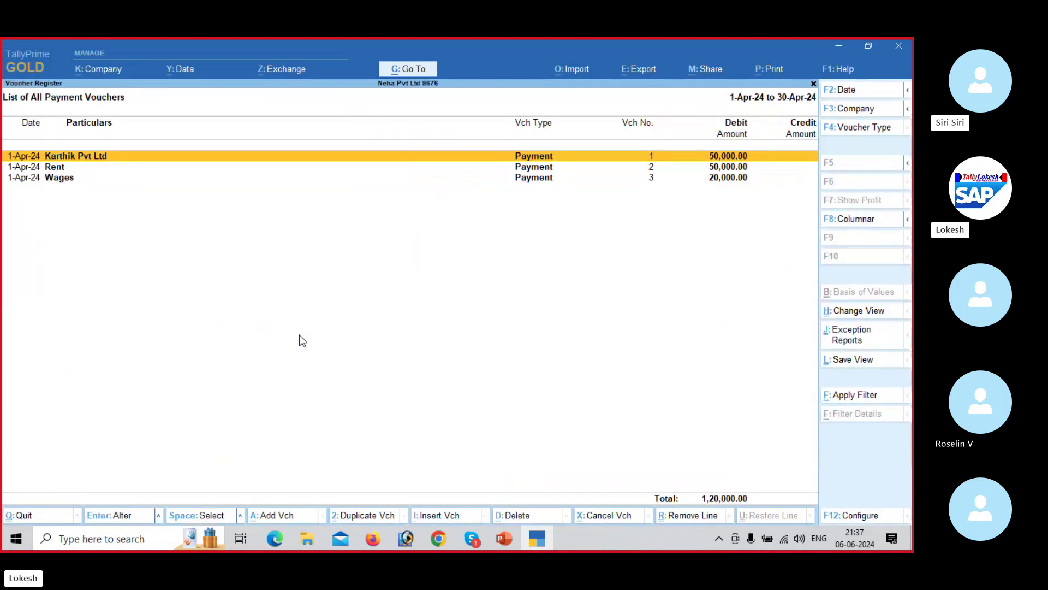
{"action": "key", "text": "Escape"}
{"action": "key", "text": "Escape"}
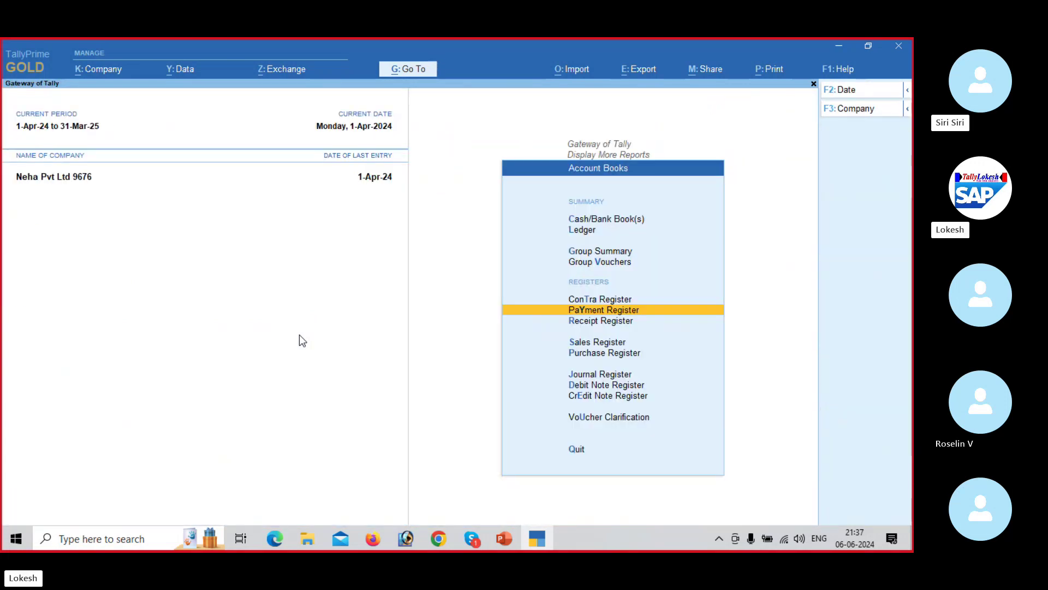
{"action": "key", "text": "Down"}
{"action": "key", "text": "Return"}
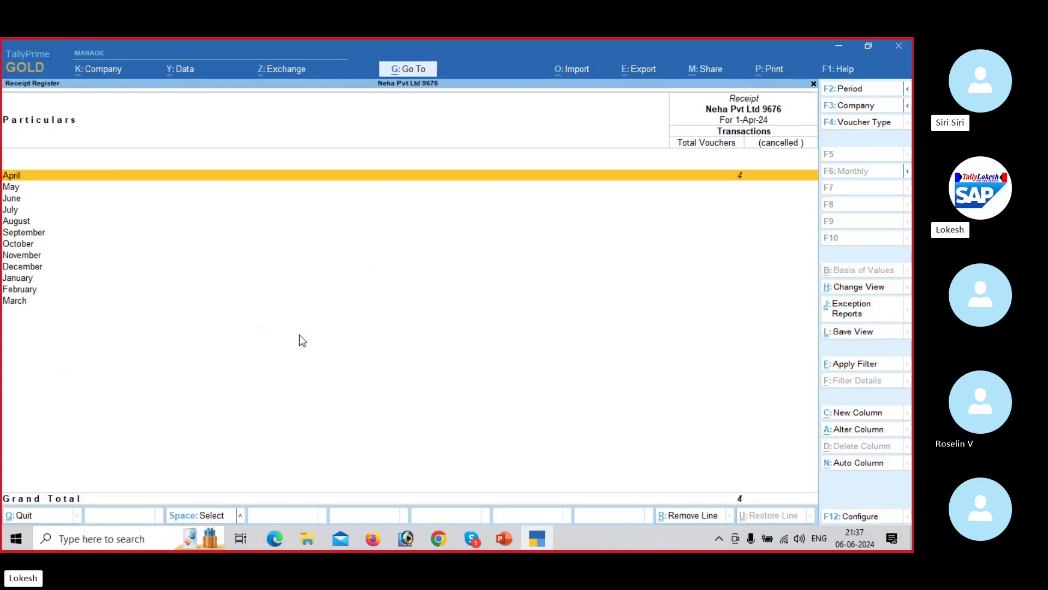
{"action": "key", "text": "Return"}
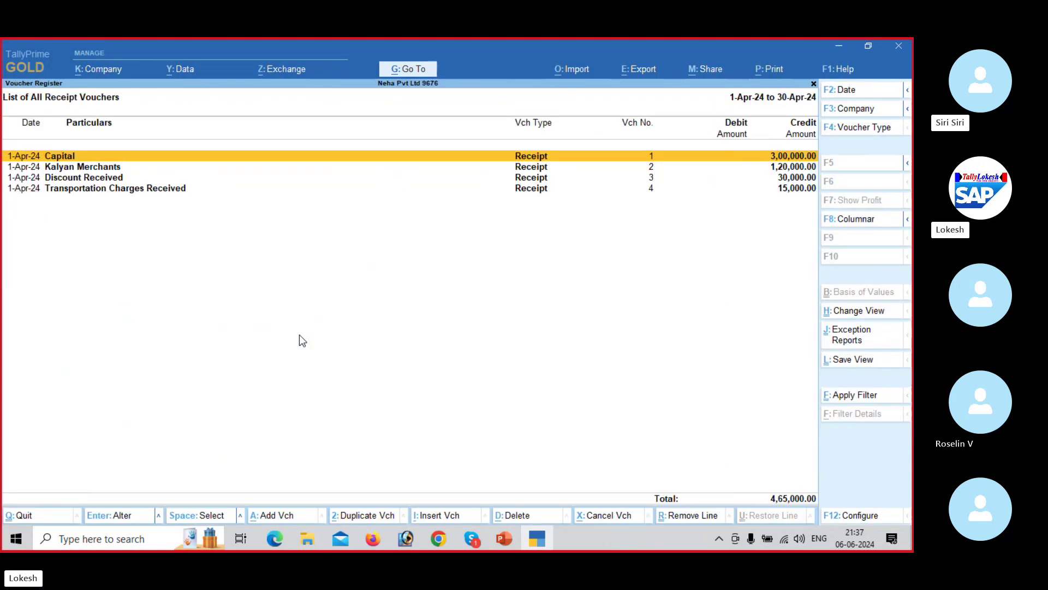
{"action": "key", "text": "Escape"}
{"action": "key", "text": "Down"}
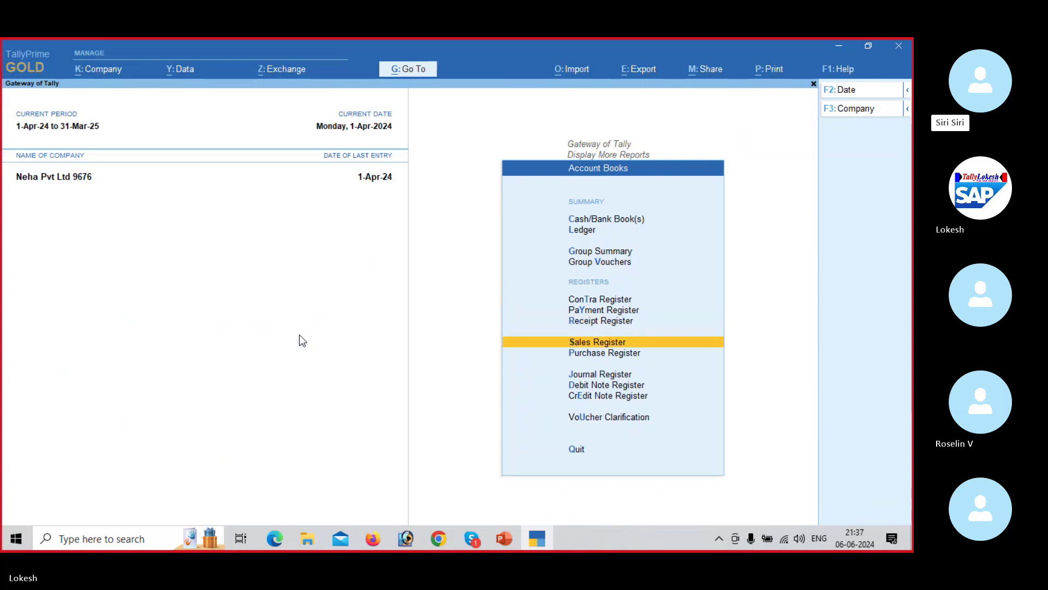
{"action": "key", "text": "Return"}
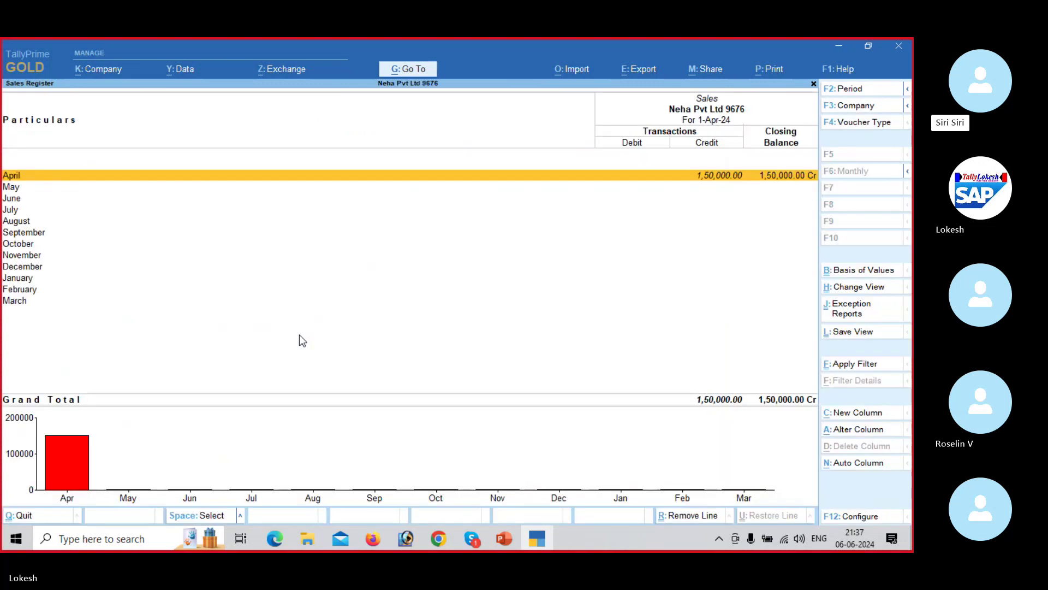
{"action": "key", "text": "Escape"}
{"action": "key", "text": "Down"}
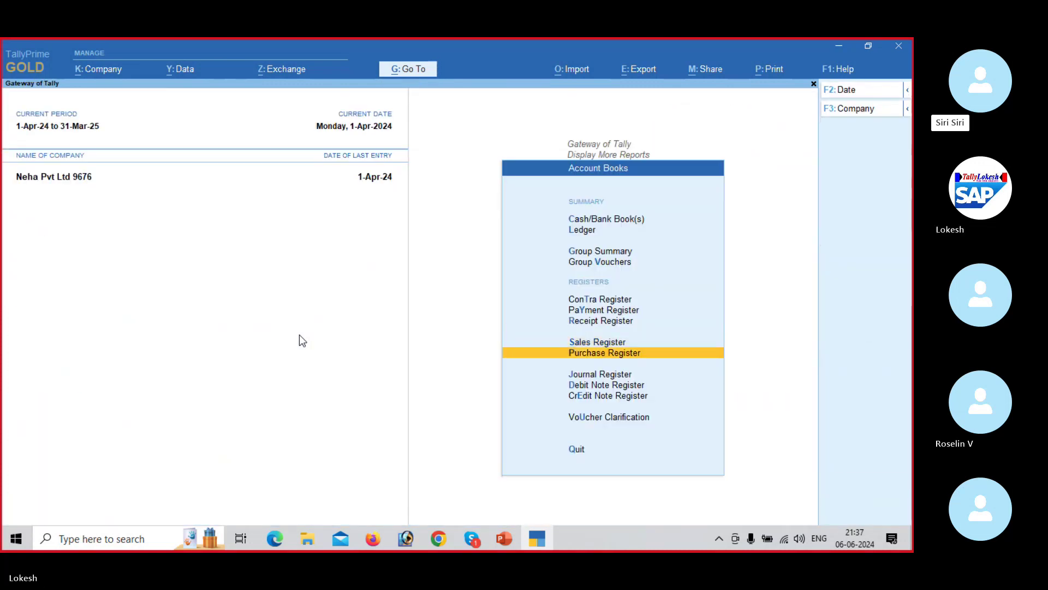
{"action": "key", "text": "Return"}
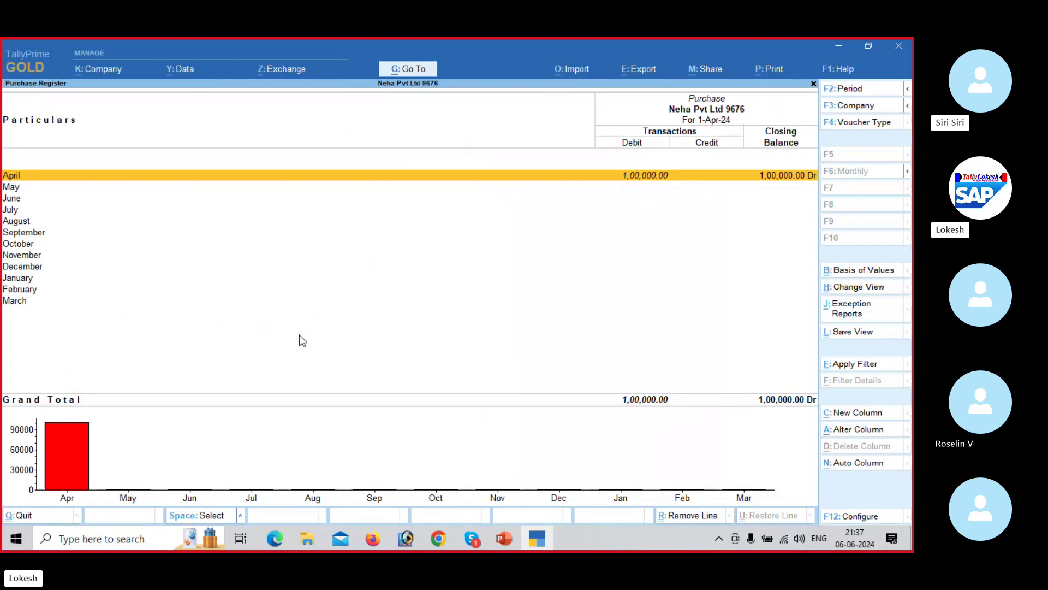
{"action": "key", "text": "Escape"}
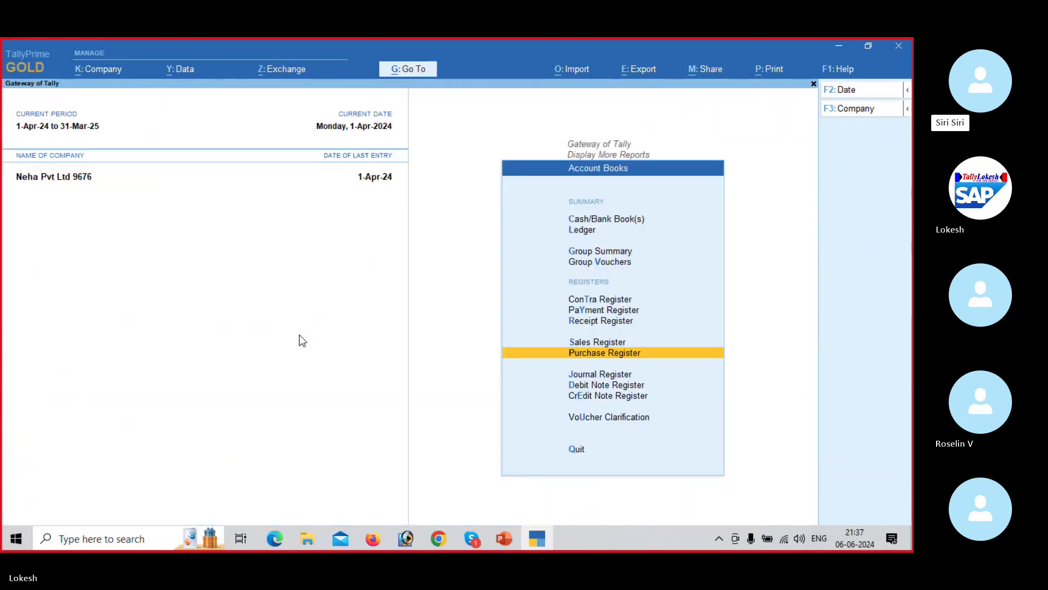
{"action": "key", "text": "Escape"}
{"action": "key", "text": "Escape"}
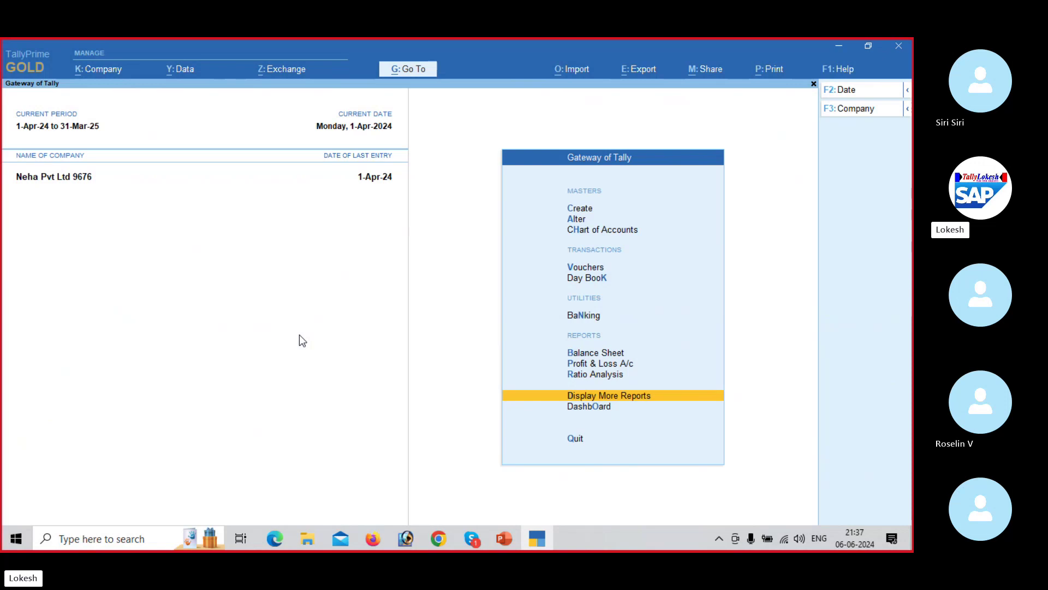
{"action": "key", "text": "Up"}
{"action": "key", "text": "Up"}
{"action": "key", "text": "Up"}
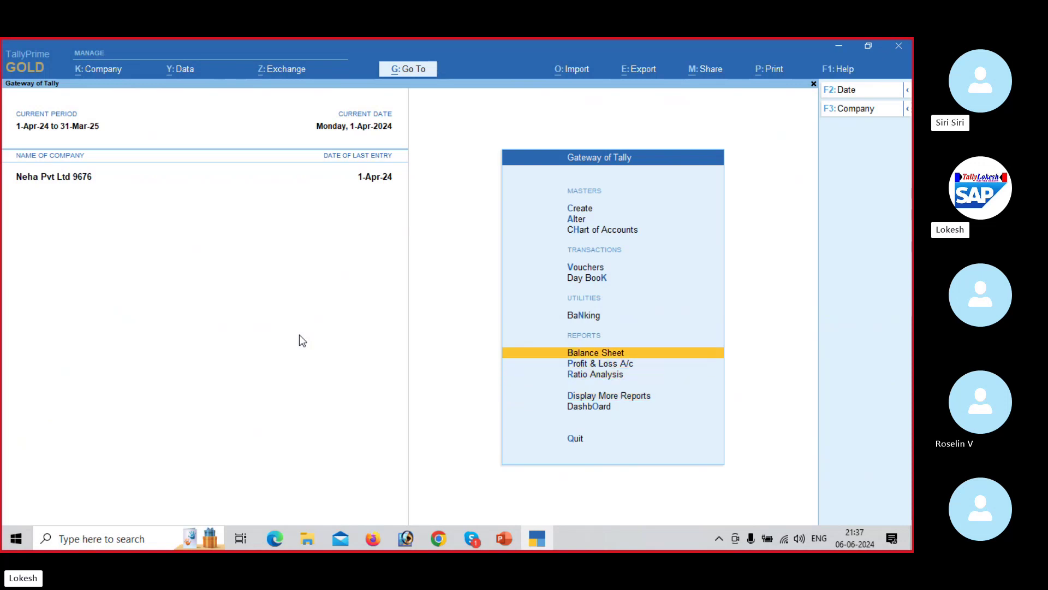
{"action": "key", "text": "Return"}
{"action": "key", "text": "alt+F5"}
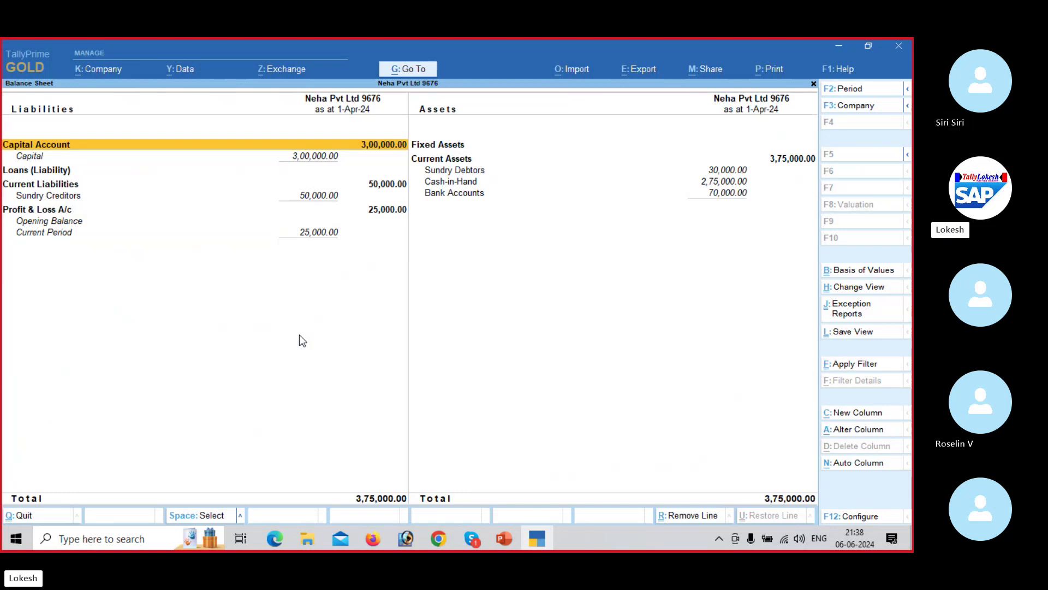
{"action": "key", "text": "Escape"}
{"action": "key", "text": "Down"}
{"action": "key", "text": "Down"}
{"action": "key", "text": "Down"}
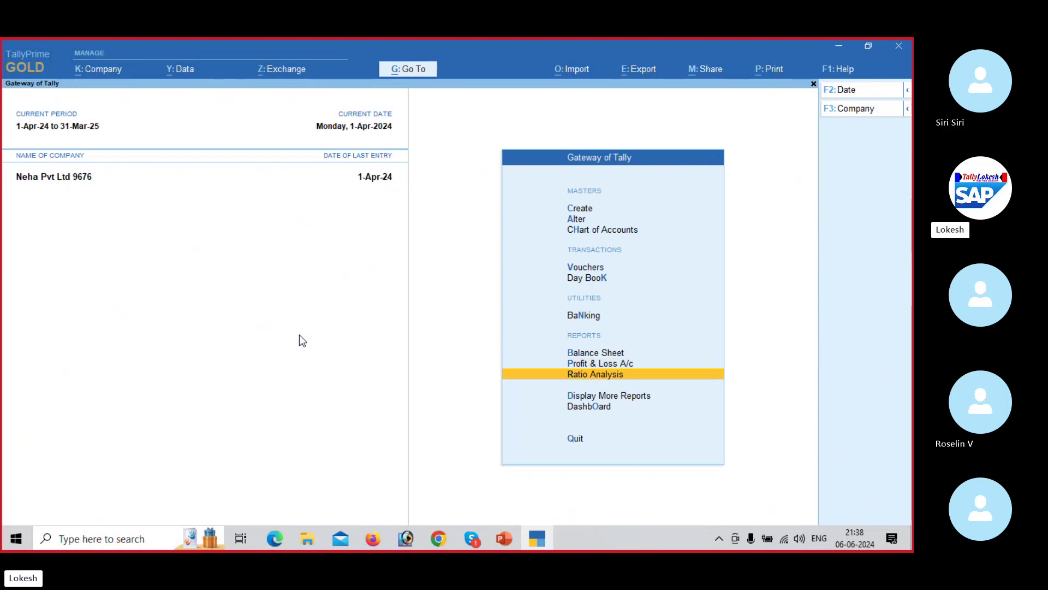
{"action": "key", "text": "Return"}
{"action": "key", "text": "Up"}
{"action": "key", "text": "Down"}
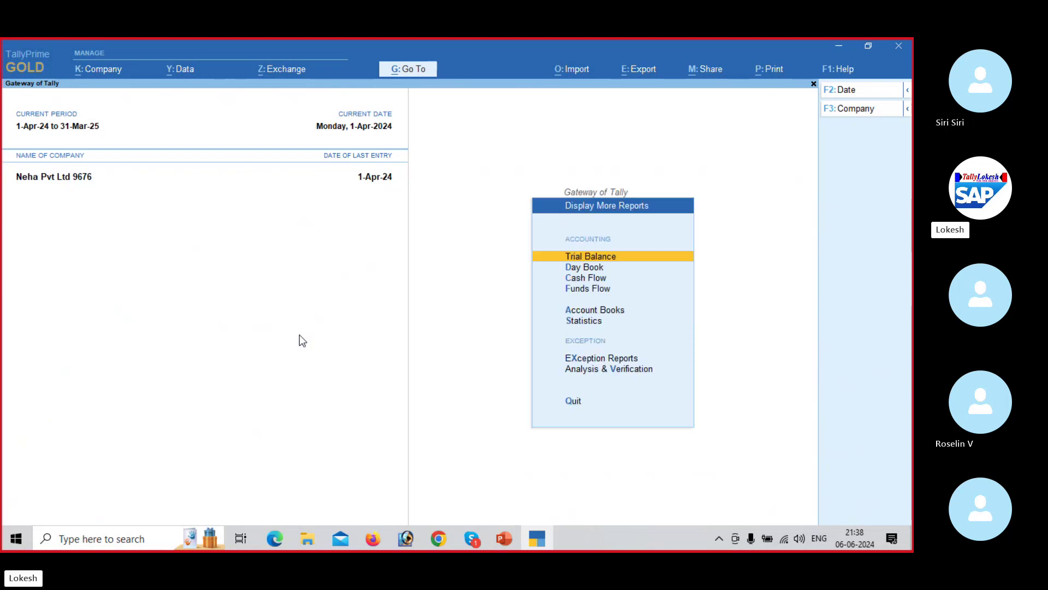
{"action": "key", "text": "Return"}
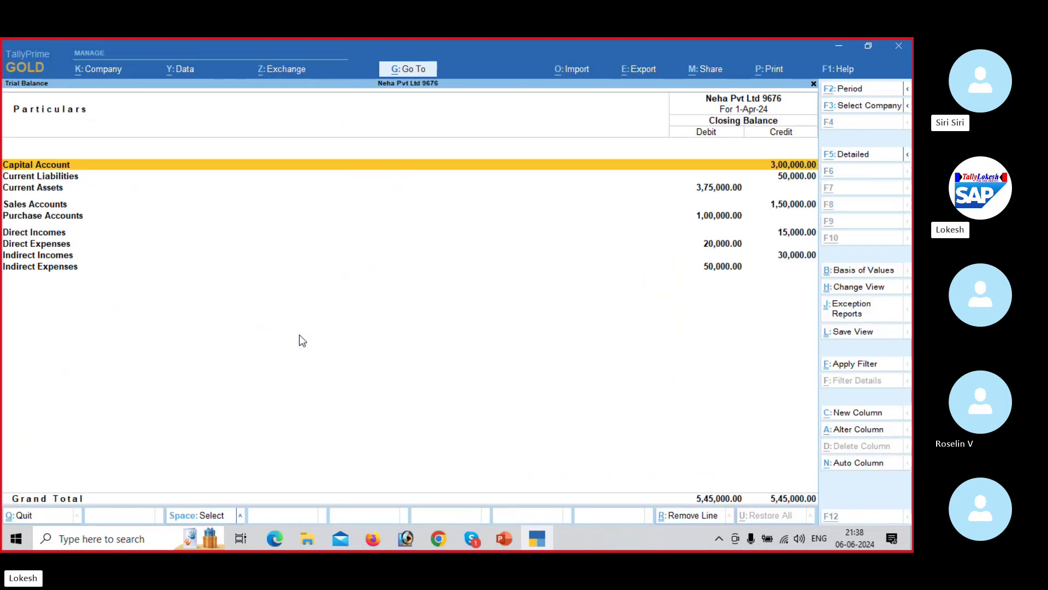
{"action": "key", "text": "alt+F5"}
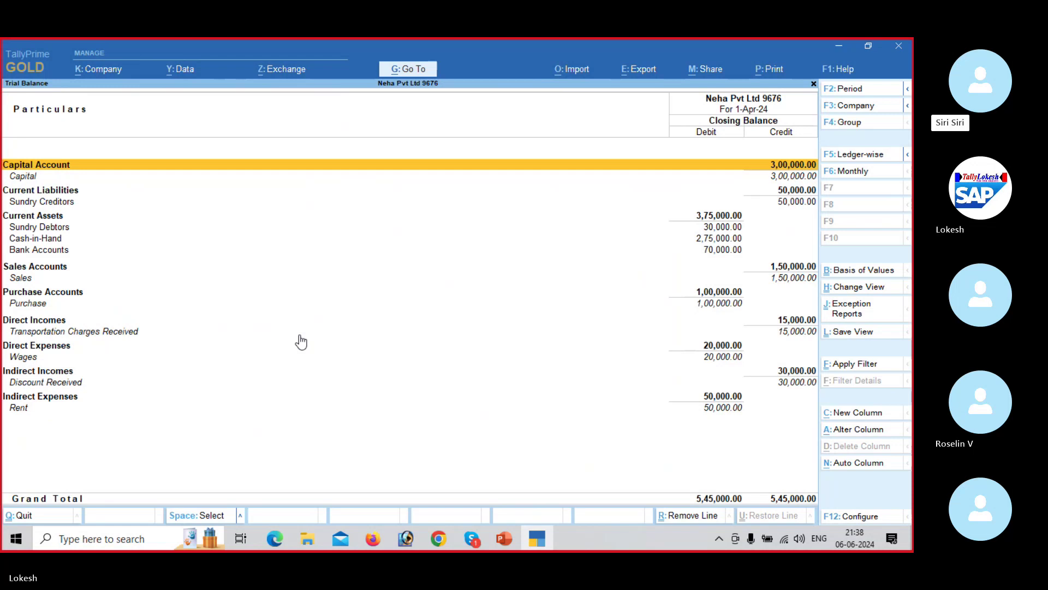
{"action": "key", "text": "Escape"}
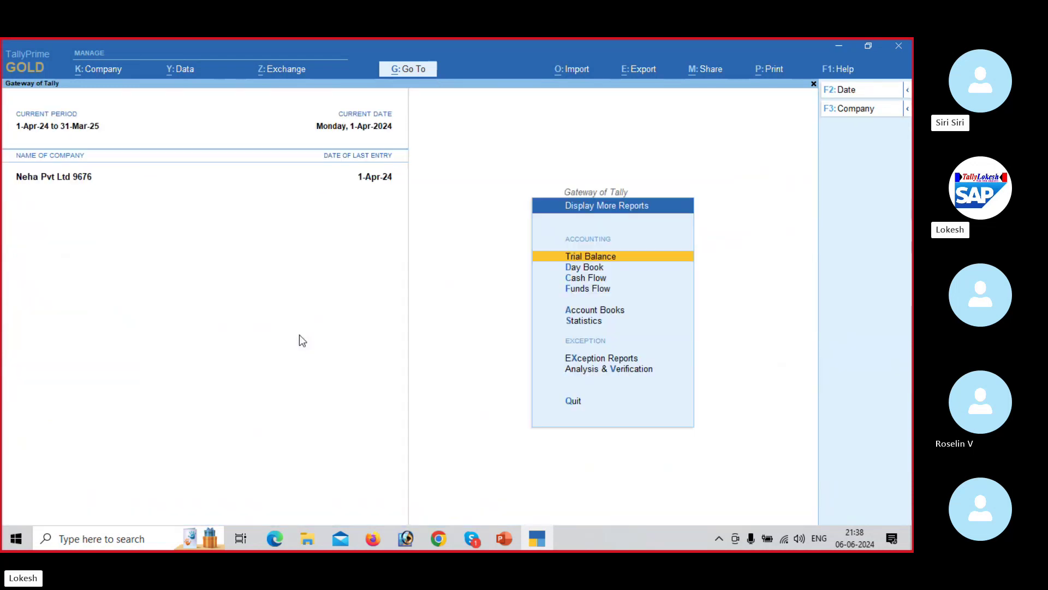
{"action": "key", "text": "Escape"}
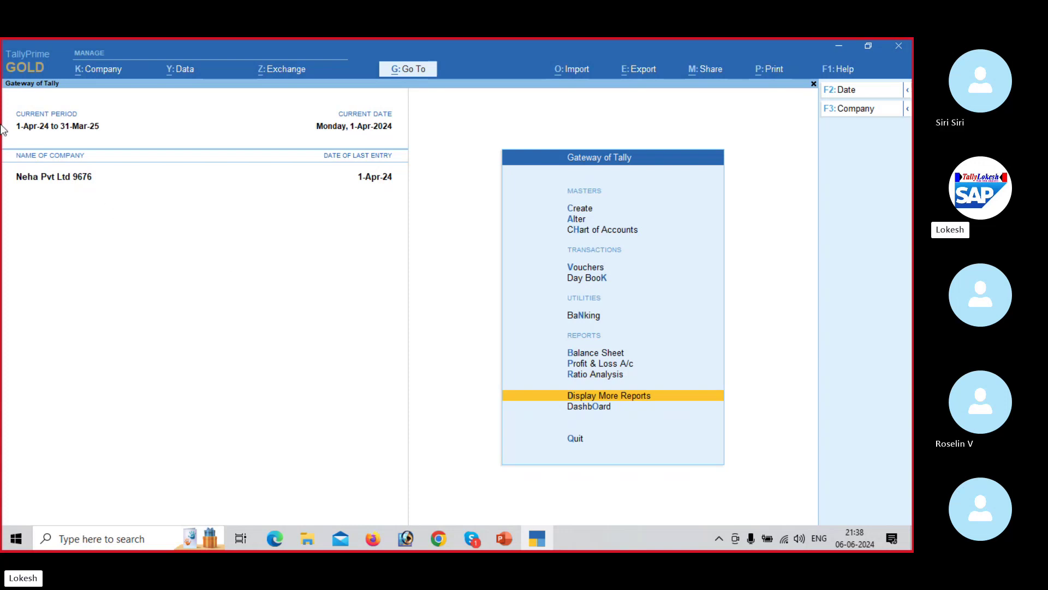
Step: Start a new company creation and look up the Kalyan Traders Problem-2 in the PDF
{"action": "left_click", "coordinate": [116, 74]}
{"action": "key", "text": "Return"}
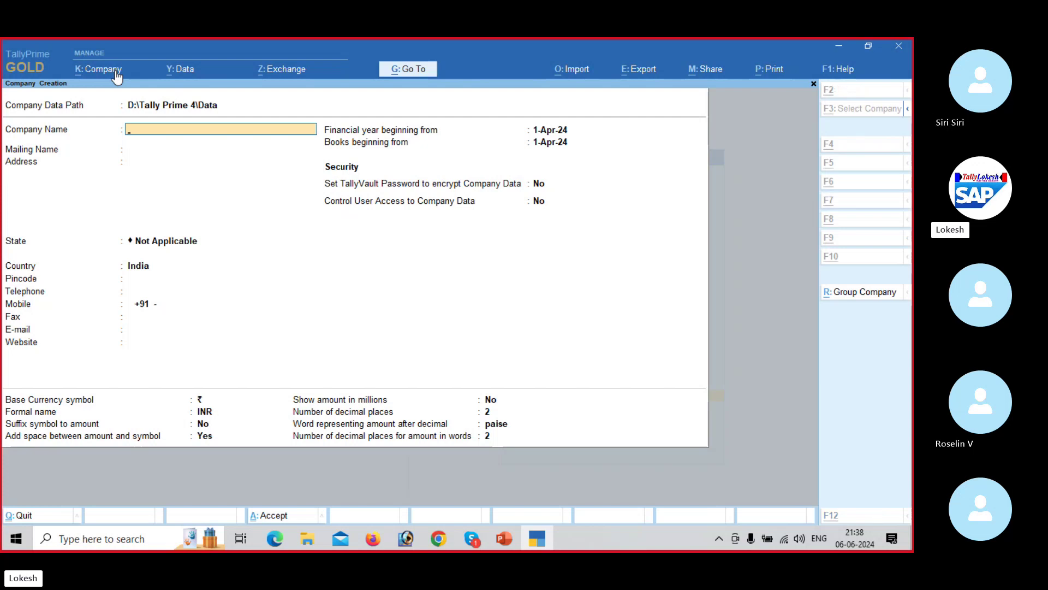
{"action": "key", "text": "alt+Tab"}
{"action": "key", "text": "Down"}
{"action": "key", "text": "Down"}
{"action": "key", "text": "Down"}
{"action": "key", "text": "Down"}
{"action": "key", "text": "Down"}
{"action": "key", "text": "Down"}
{"action": "key", "text": "Down"}
{"action": "key", "text": "Down"}
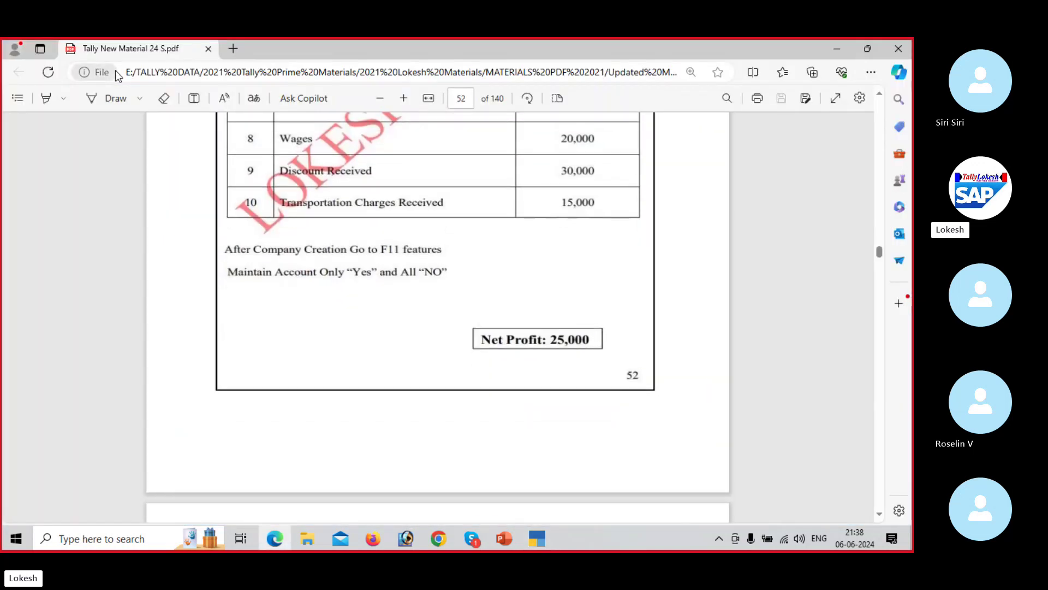
{"action": "key", "text": "Down"}
{"action": "key", "text": "Down"}
{"action": "key", "text": "Down"}
{"action": "key", "text": "Down"}
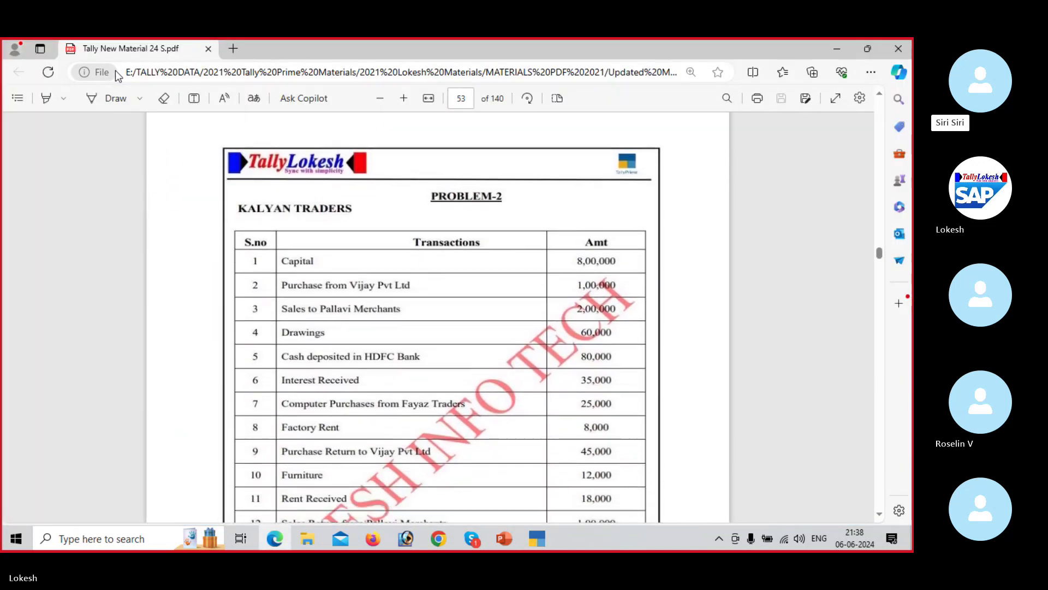
{"action": "key", "text": "alt+Tab"}
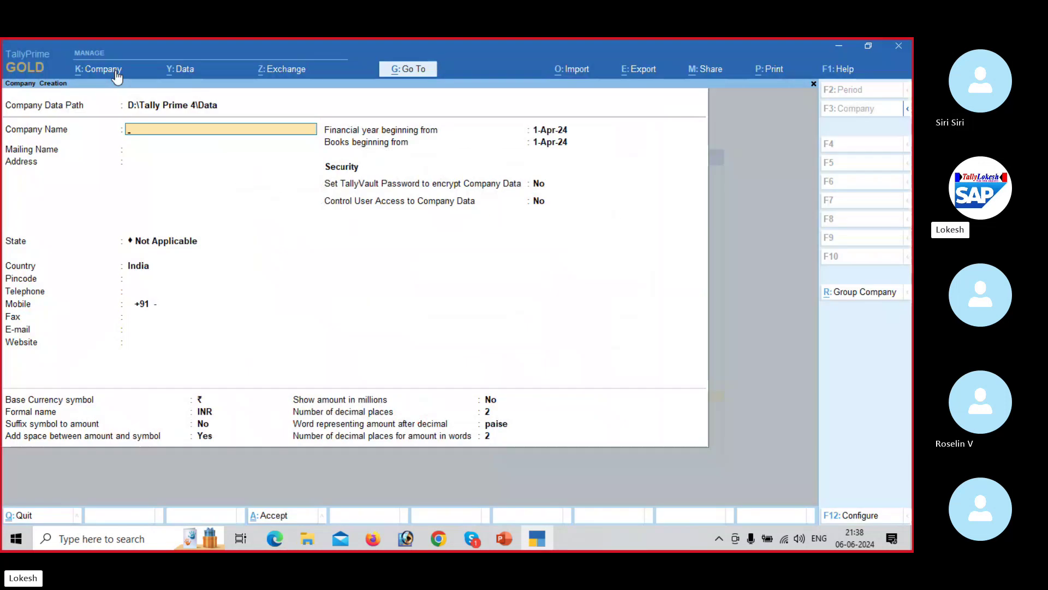
Step: Name the company Kalyan Traders 9676, choose Andhra Pradesh as state, and accept the remaining defaults
{"action": "type", "text": "Kalyan"}
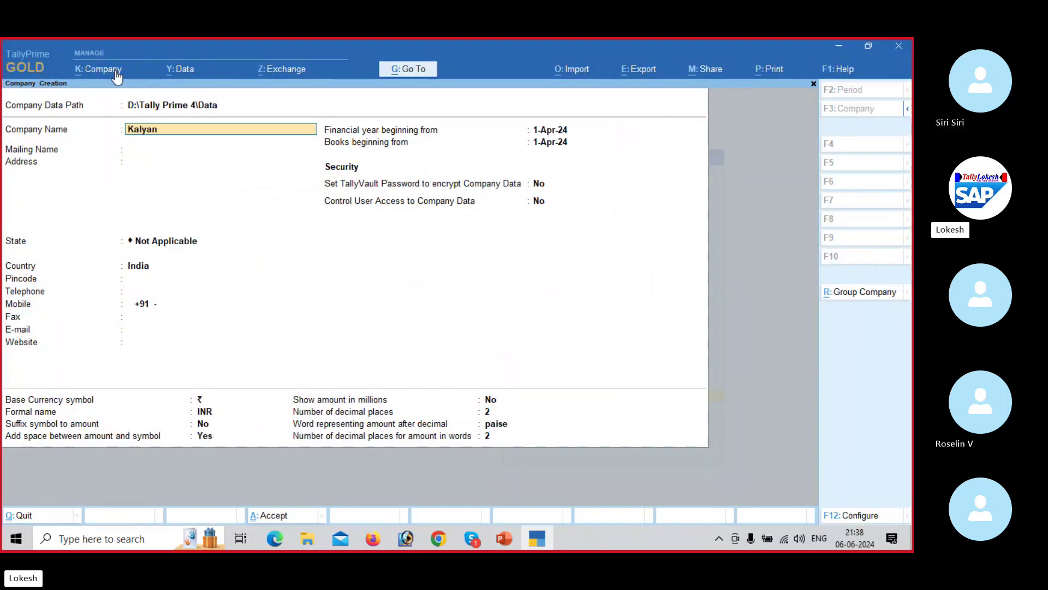
{"action": "type", "text": " Traders 9676"}
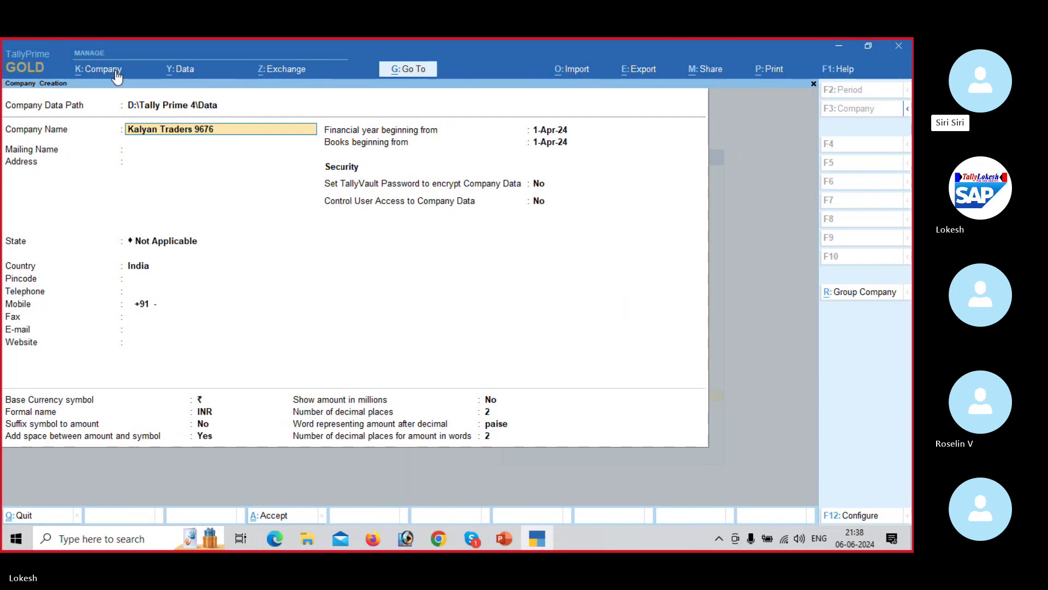
{"action": "key", "text": "Return"}
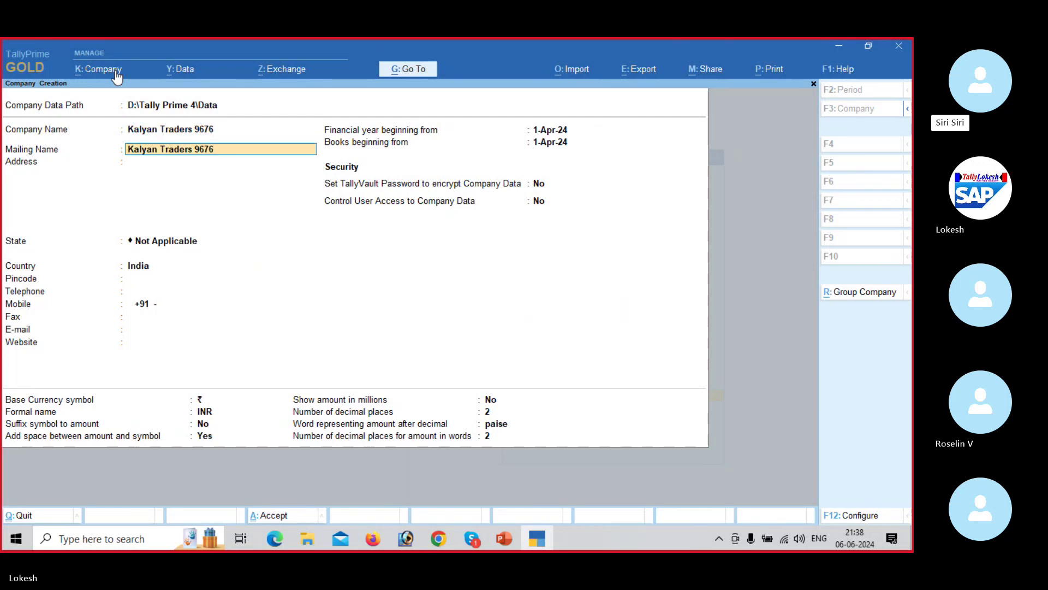
{"action": "key", "text": "Return"}
{"action": "key", "text": "Return"}
{"action": "key", "text": "Down"}
{"action": "key", "text": "Return"}
{"action": "key", "text": "Return"}
{"action": "key", "text": "Return"}
{"action": "key", "text": "Return"}
{"action": "key", "text": "Return"}
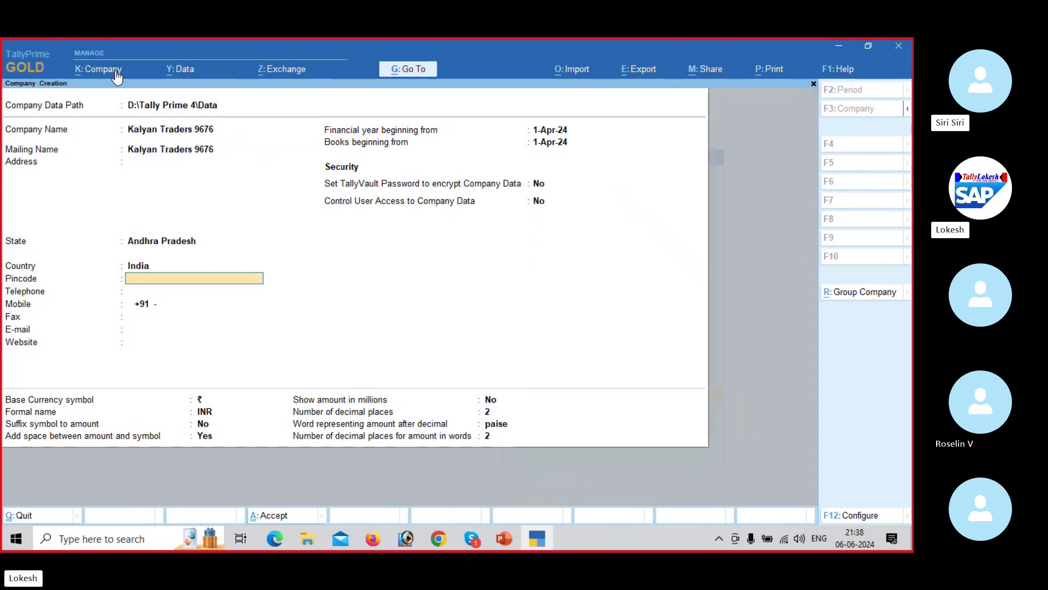
{"action": "key", "text": "Return"}
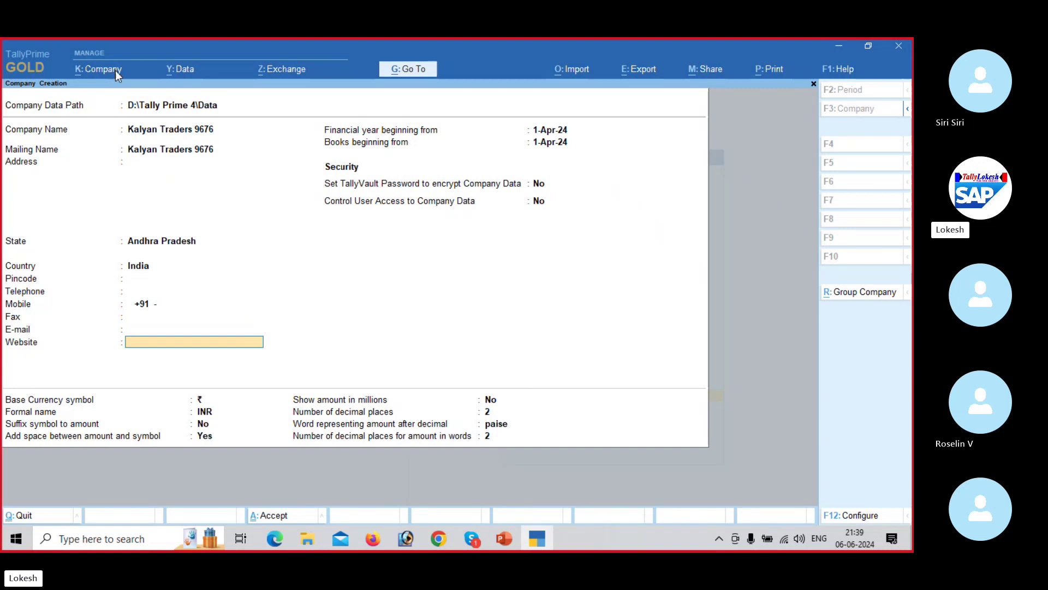
{"action": "key", "text": "Return"}
{"action": "key", "text": "Return"}
{"action": "key", "text": "Return"}
{"action": "key", "text": "Return"}
{"action": "key", "text": "Return"}
{"action": "key", "text": "Return"}
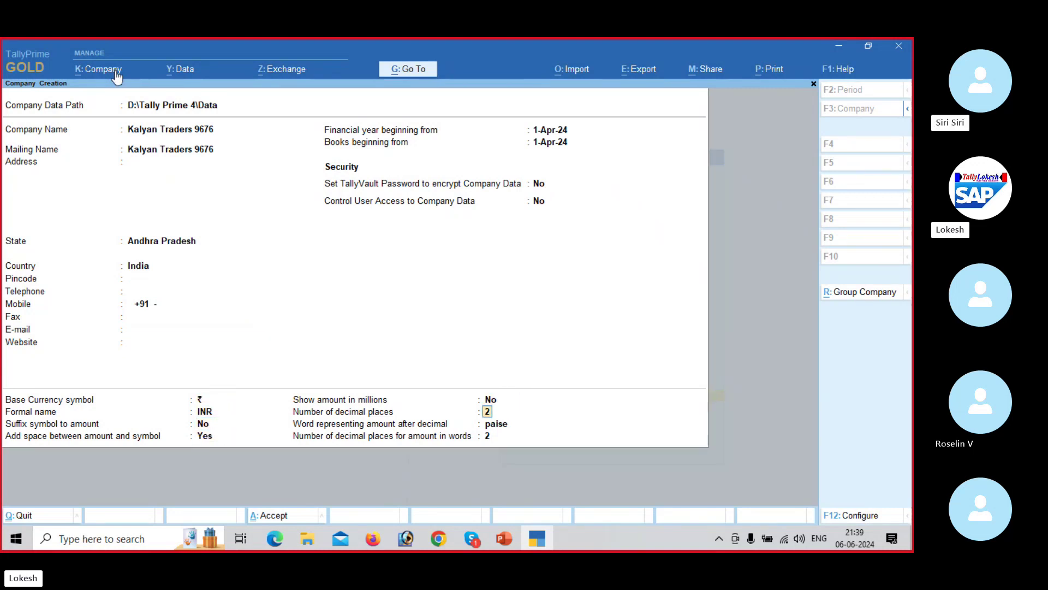
{"action": "key", "text": "Return"}
{"action": "key", "text": "Return"}
{"action": "key", "text": "Return"}
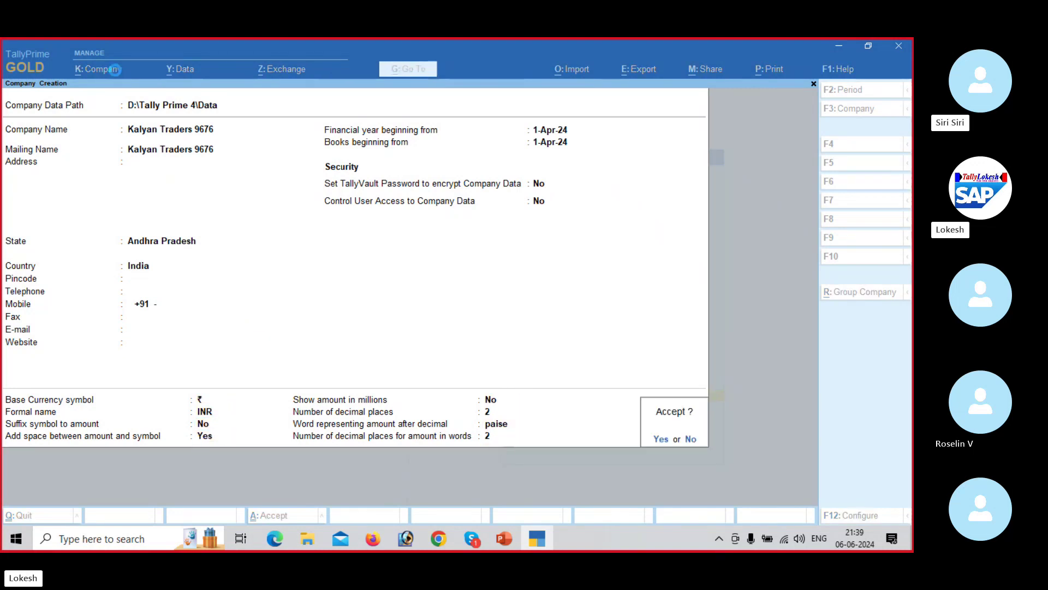
{"action": "key", "text": "Return"}
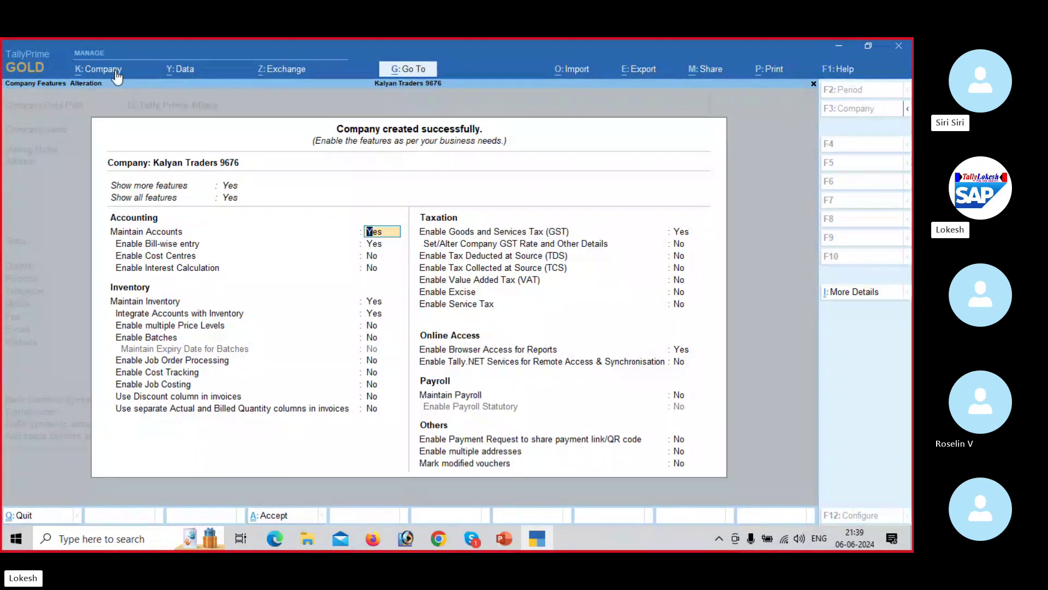
Step: Set Enable GST to No after quitting GST Details, turn Browser Access off, and save the features
{"action": "key", "text": "Return"}
{"action": "key", "text": "Return"}
{"action": "key", "text": "Return"}
{"action": "key", "text": "Return"}
{"action": "key", "text": "Return"}
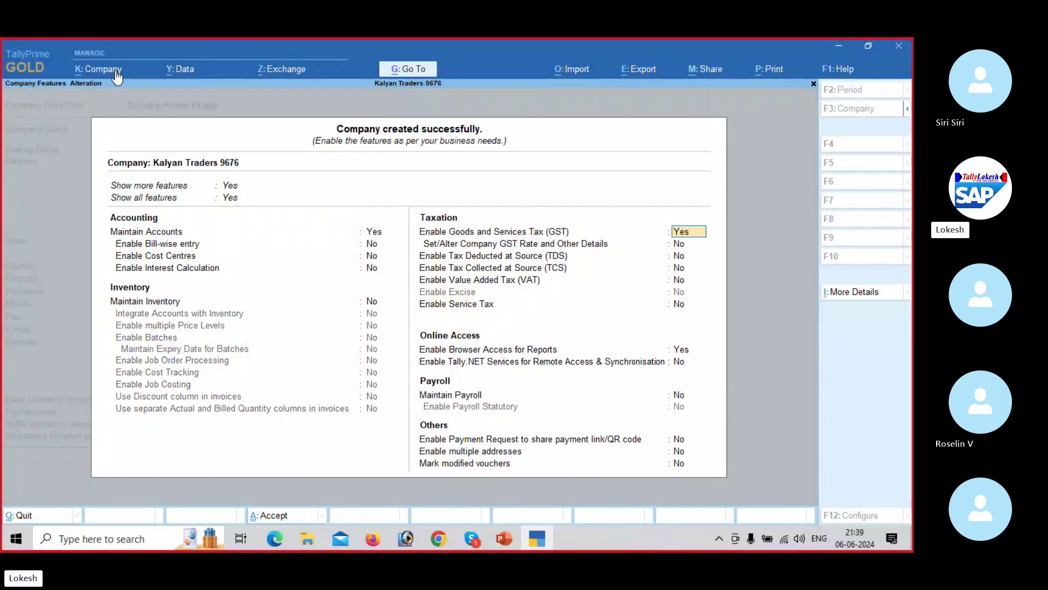
{"action": "key", "text": "Return"}
{"action": "key", "text": "BackSpace"}
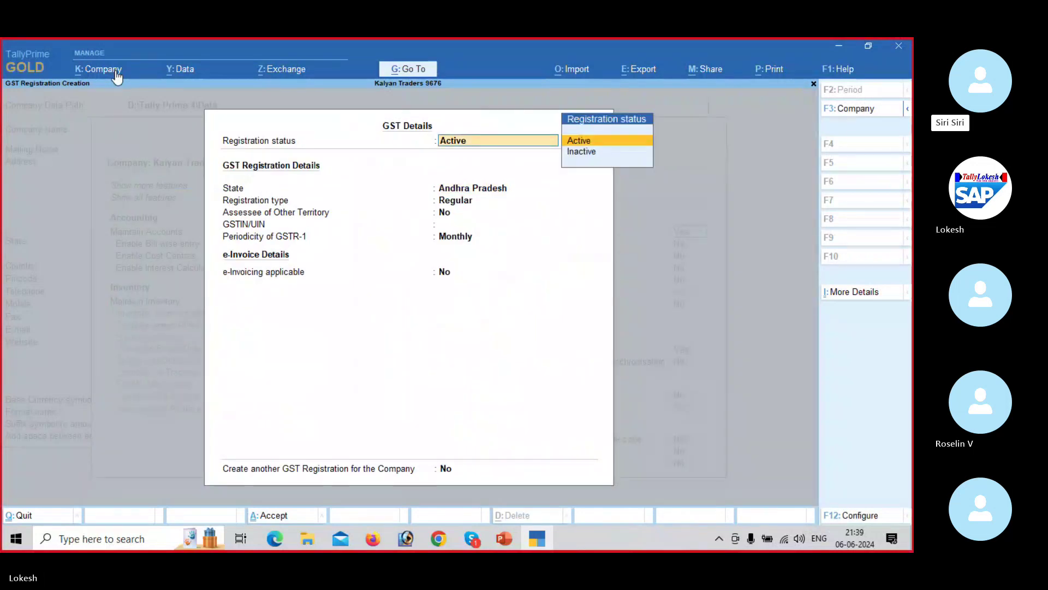
{"action": "key", "text": "Escape"}
{"action": "key", "text": "Escape"}
{"action": "key", "text": "y"}
{"action": "key", "text": "BackSpace"}
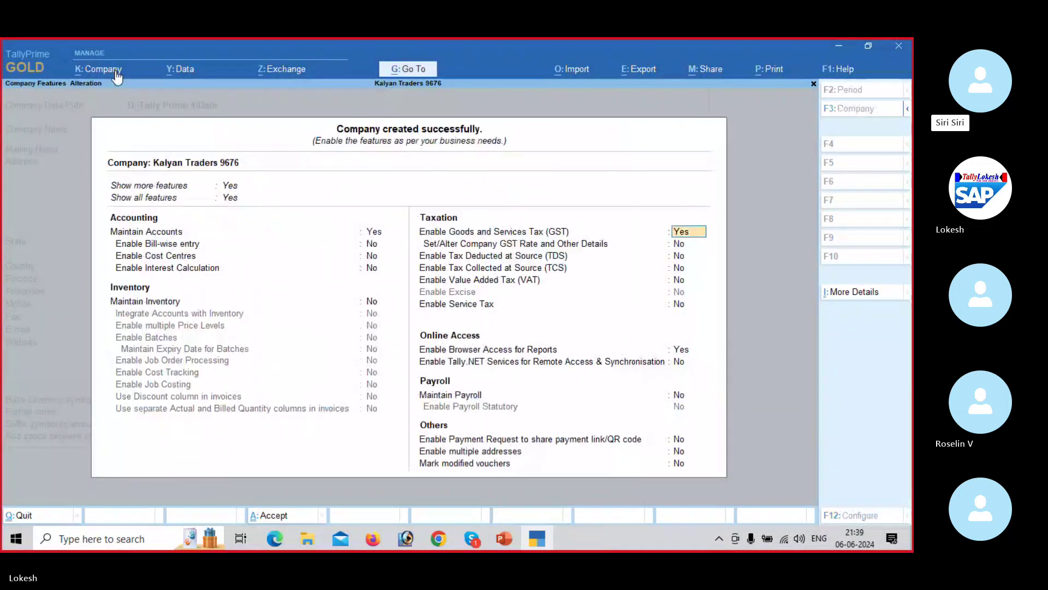
{"action": "key", "text": "n"}
{"action": "key", "text": "Return"}
{"action": "key", "text": "Return"}
{"action": "key", "text": "Return"}
{"action": "key", "text": "Return"}
{"action": "key", "text": "Return"}
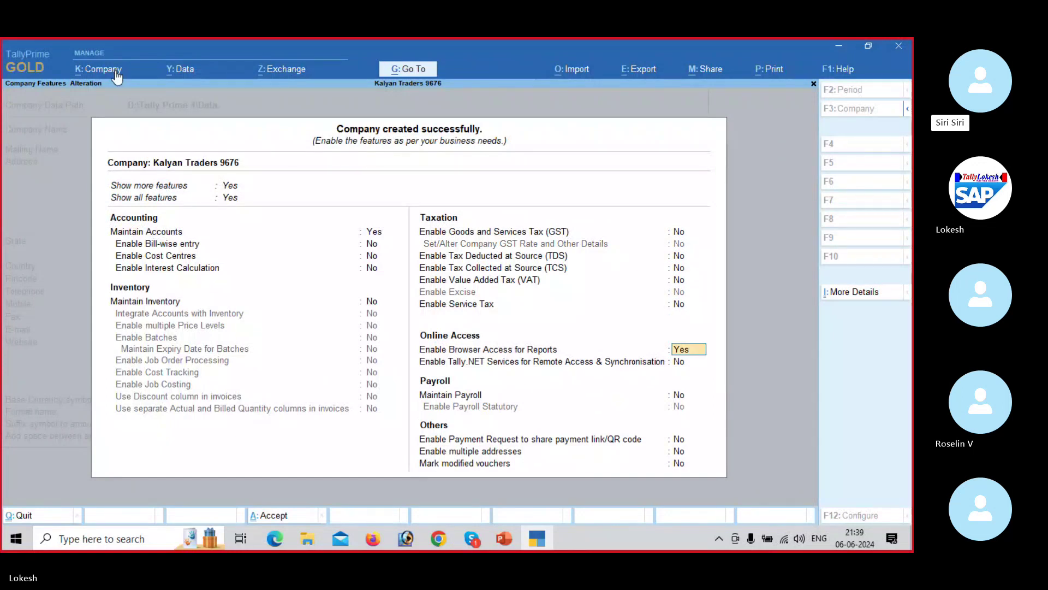
{"action": "key", "text": "n"}
{"action": "key", "text": "Return"}
{"action": "key", "text": "Return"}
{"action": "key", "text": "Return"}
{"action": "key", "text": "y"}
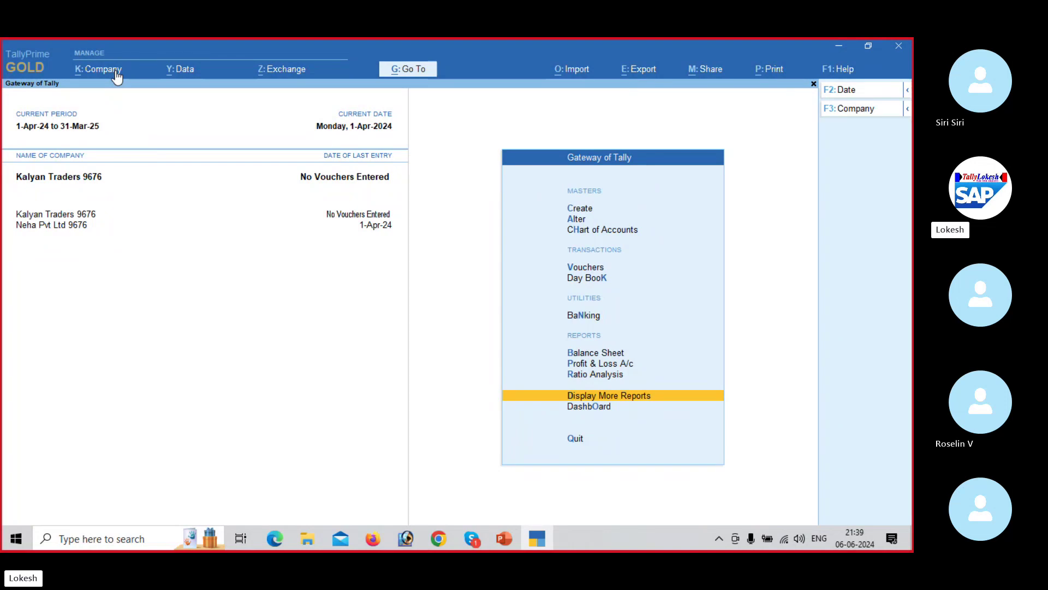
{"action": "key", "text": "Up"}
{"action": "key", "text": "Up"}
{"action": "key", "text": "Up"}
{"action": "key", "text": "Up"}
{"action": "key", "text": "Up"}
{"action": "key", "text": "Up"}
{"action": "key", "text": "Up"}
{"action": "key", "text": "Up"}
{"action": "key", "text": "Up"}
{"action": "key", "text": "Up"}
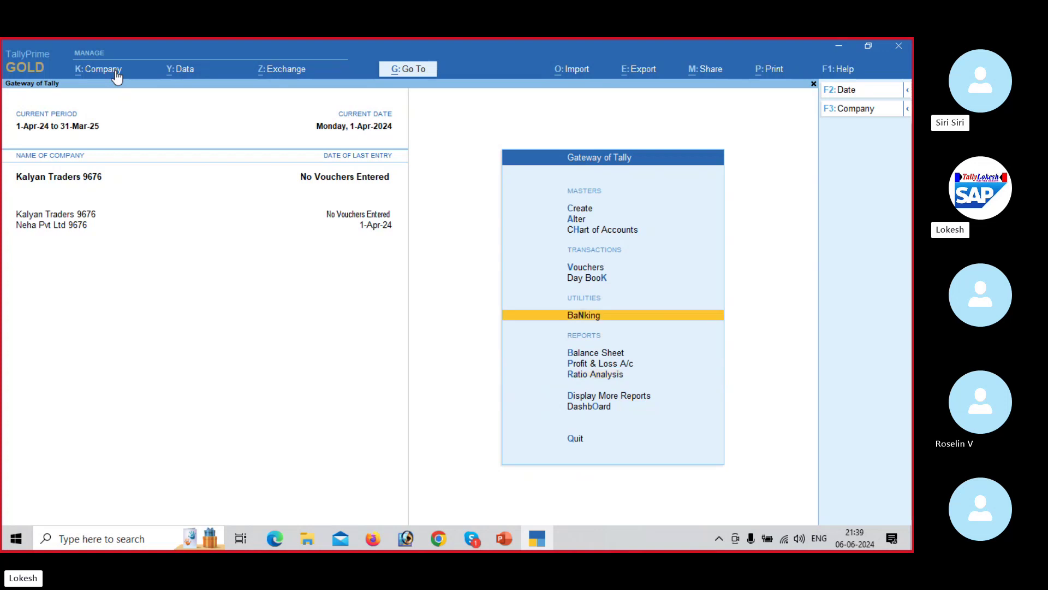
{"action": "key", "text": "Down"}
{"action": "key", "text": "Down"}
{"action": "key", "text": "Return"}
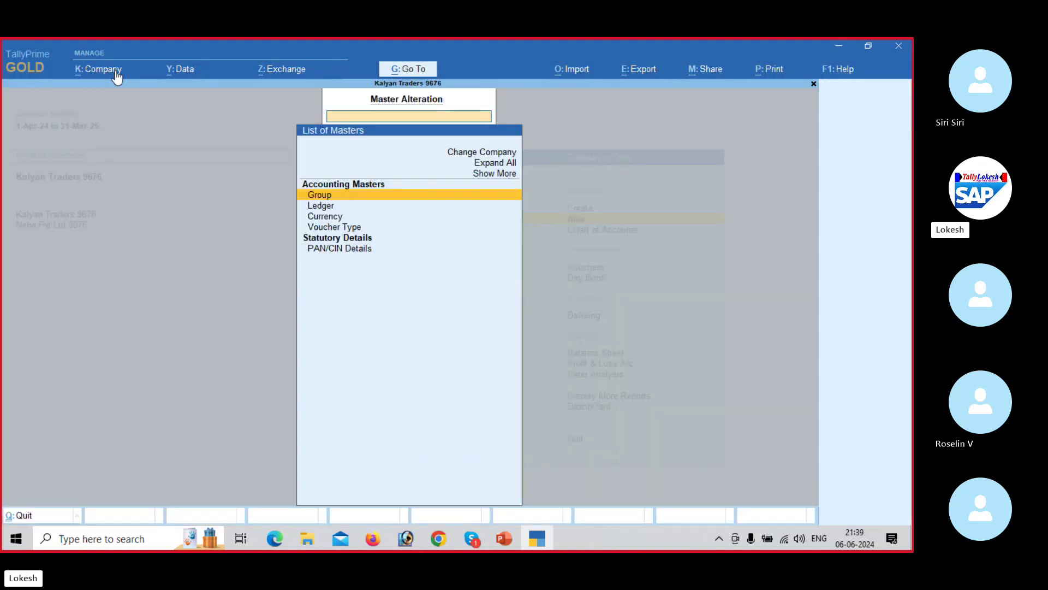
{"action": "key", "text": "Return"}
{"action": "key", "text": "Escape"}
{"action": "key", "text": "Down"}
{"action": "key", "text": "Return"}
{"action": "key", "text": "Escape"}
{"action": "key", "text": "Down"}
{"action": "key", "text": "Down"}
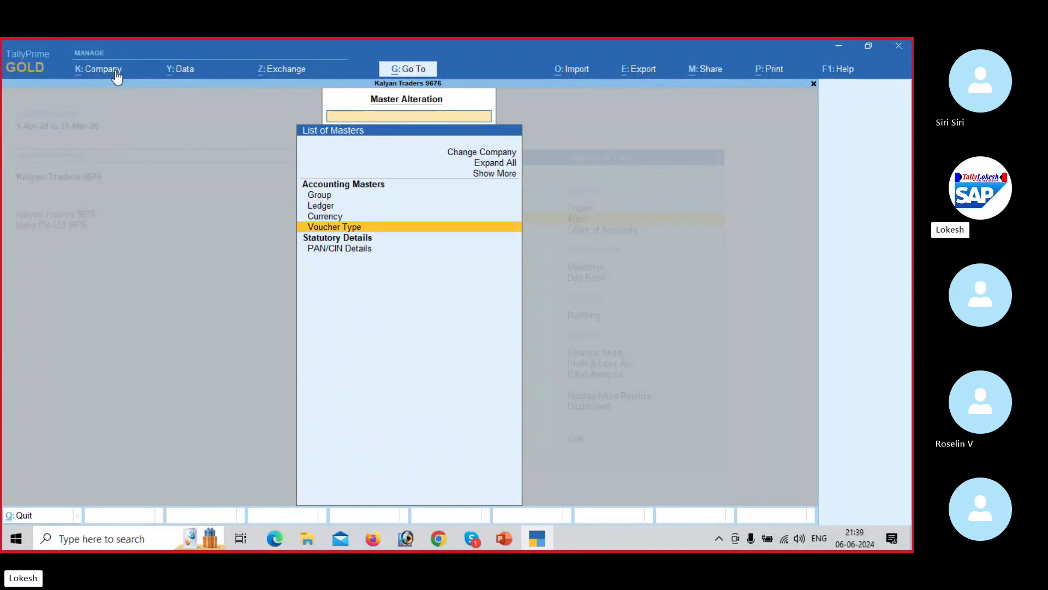
{"action": "key", "text": "Return"}
{"action": "key", "text": "Up"}
{"action": "key", "text": "Up"}
{"action": "key", "text": "Return"}
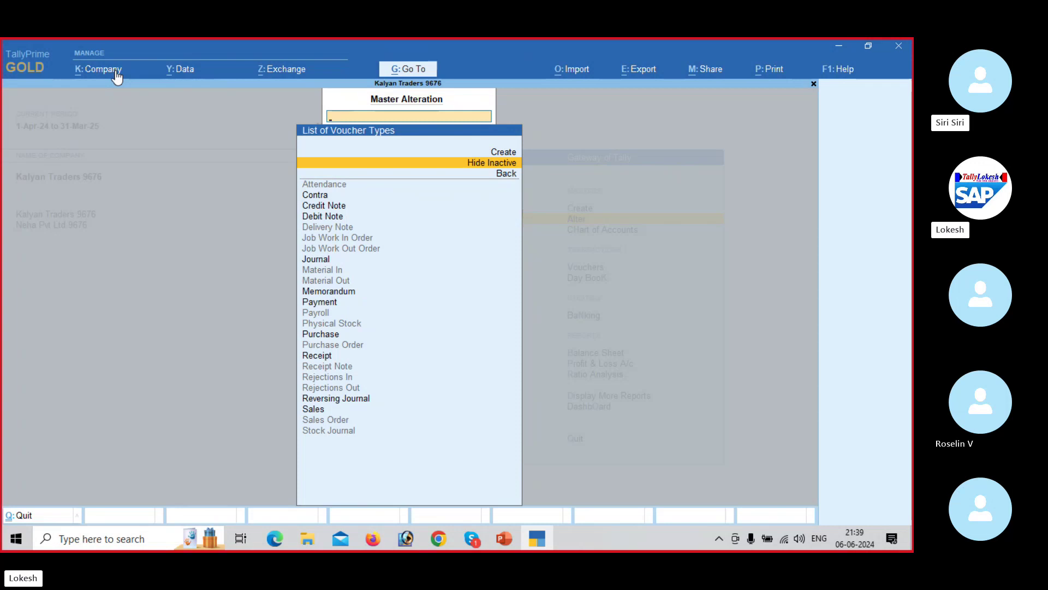
{"action": "key", "text": "Escape"}
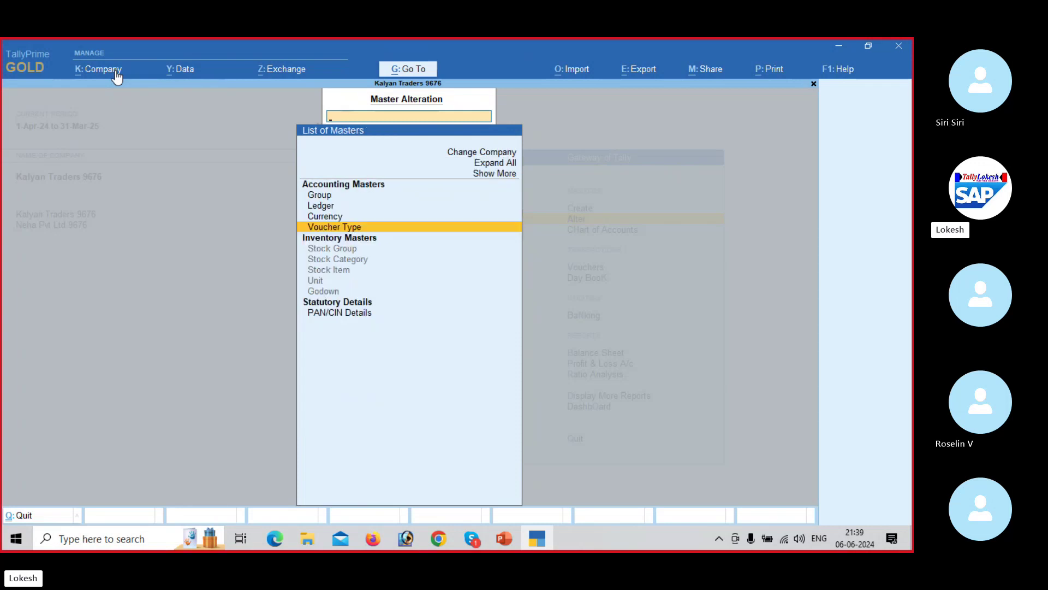
{"action": "key", "text": "Escape"}
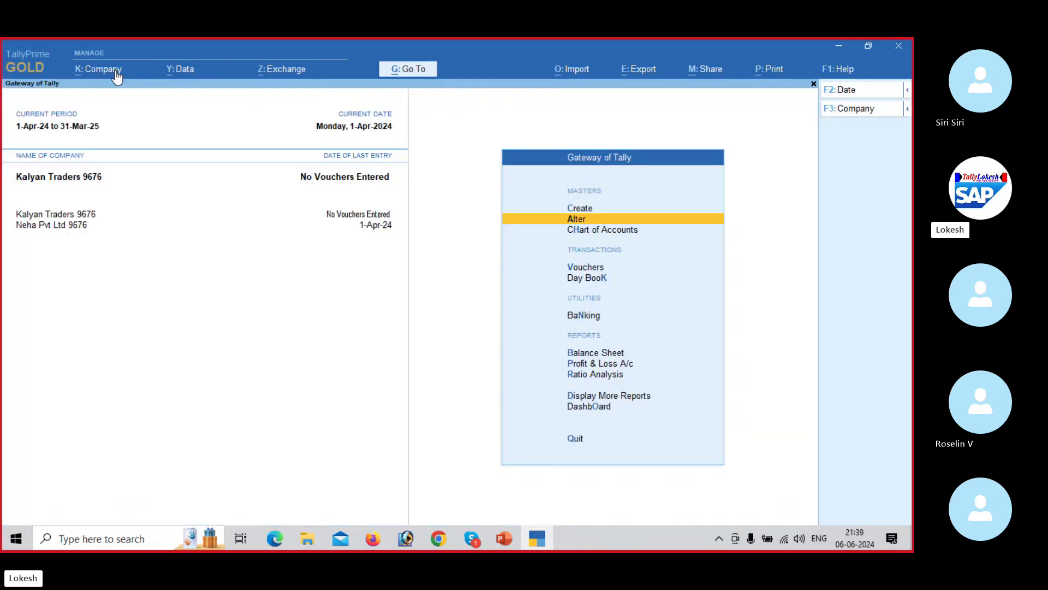
{"action": "key", "text": "Up"}
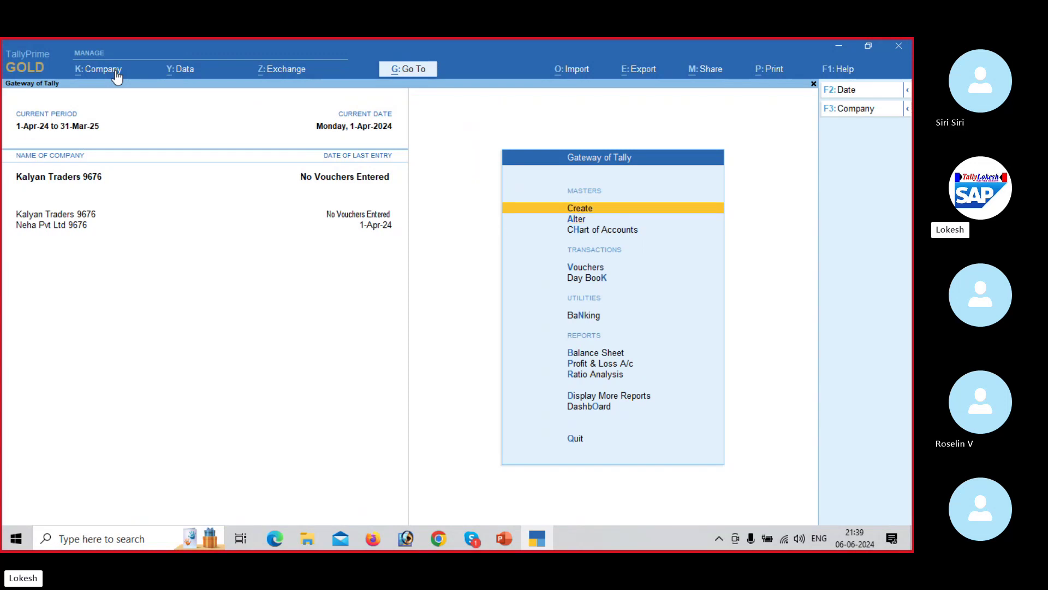
{"action": "key", "text": "Return"}
{"action": "key", "text": "Return"}
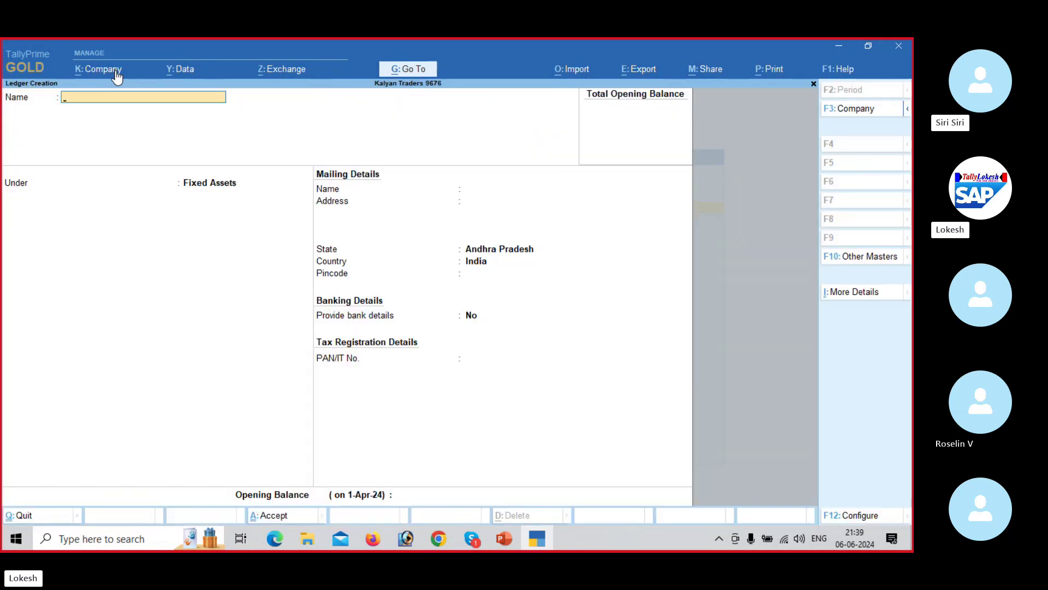
{"action": "key", "text": "alt+Tab"}
{"action": "key", "text": "Down"}
{"action": "key", "text": "Down"}
{"action": "key", "text": "Down"}
{"action": "key", "text": "Down"}
{"action": "key", "text": "Down"}
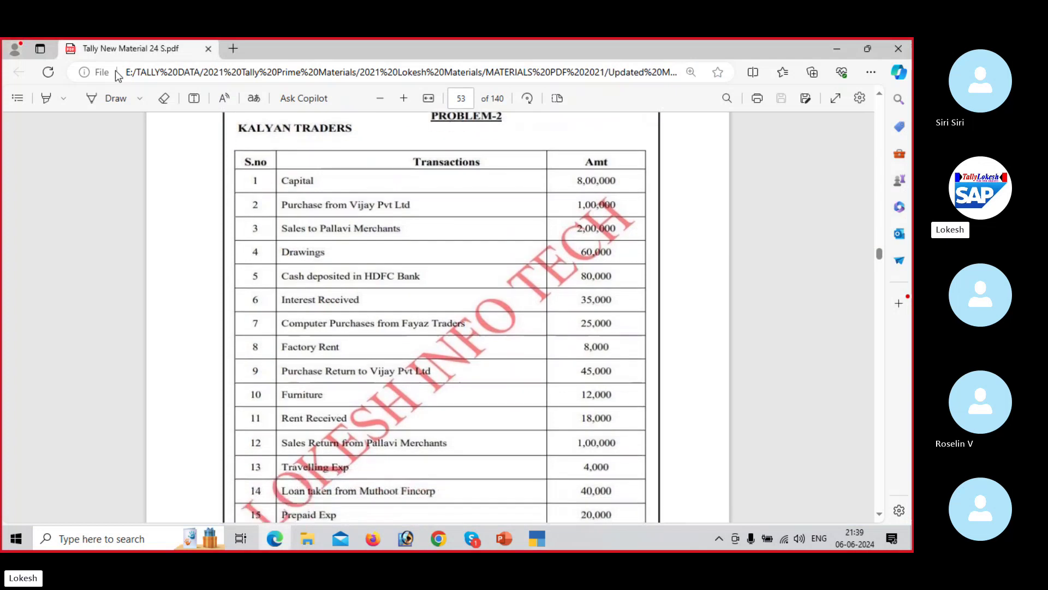
{"action": "key", "text": "Down"}
{"action": "key", "text": "Down"}
{"action": "key", "text": "Down"}
{"action": "key", "text": "Down"}
{"action": "key", "text": "Down"}
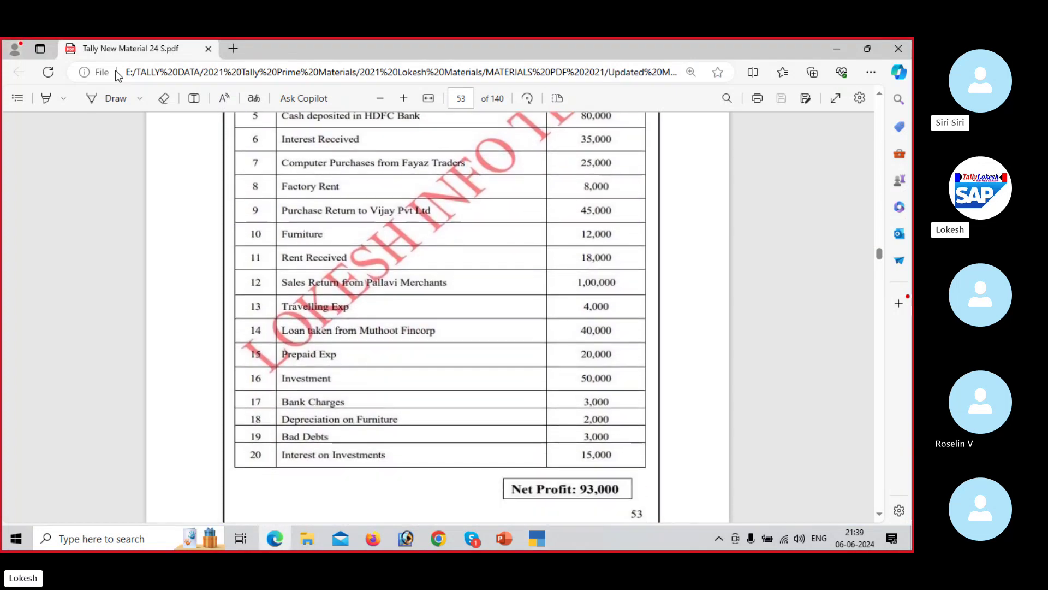
{"action": "key", "text": "alt+Tab"}
{"action": "key", "text": "Escape"}
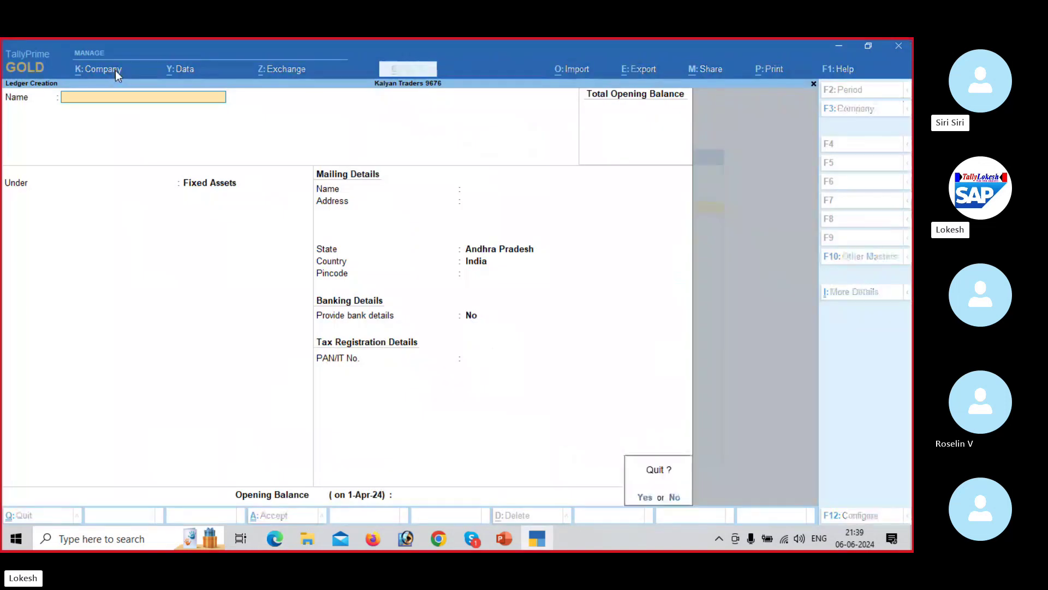
{"action": "key", "text": "Return"}
{"action": "key", "text": "Escape"}
{"action": "key", "text": "Down"}
{"action": "key", "text": "Down"}
{"action": "key", "text": "Down"}
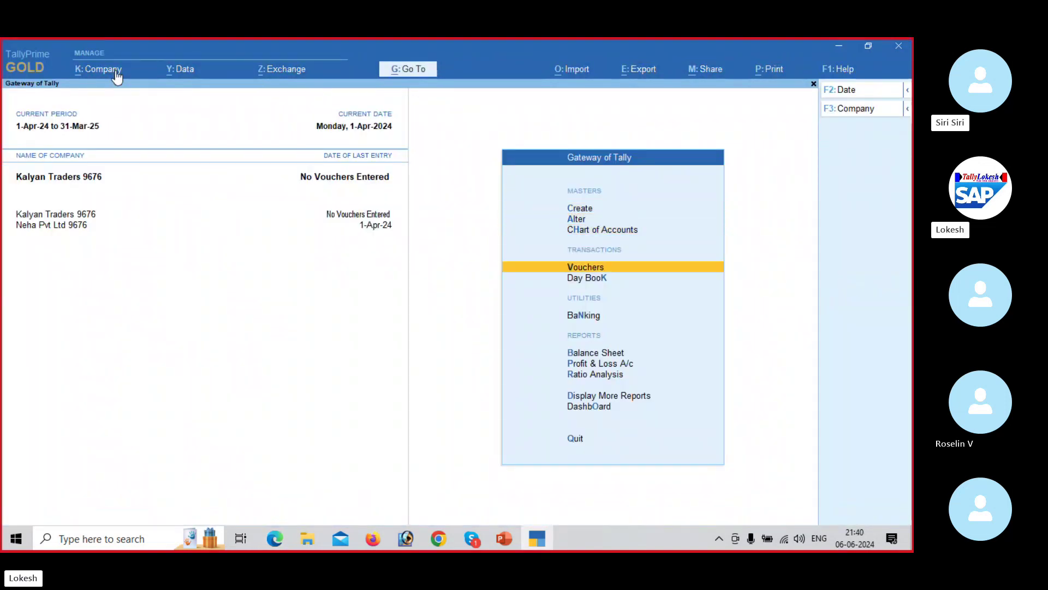
Step: Open Accounting Voucher Creation to begin Receipt voucher No. 1
{"action": "key", "text": "Return"}
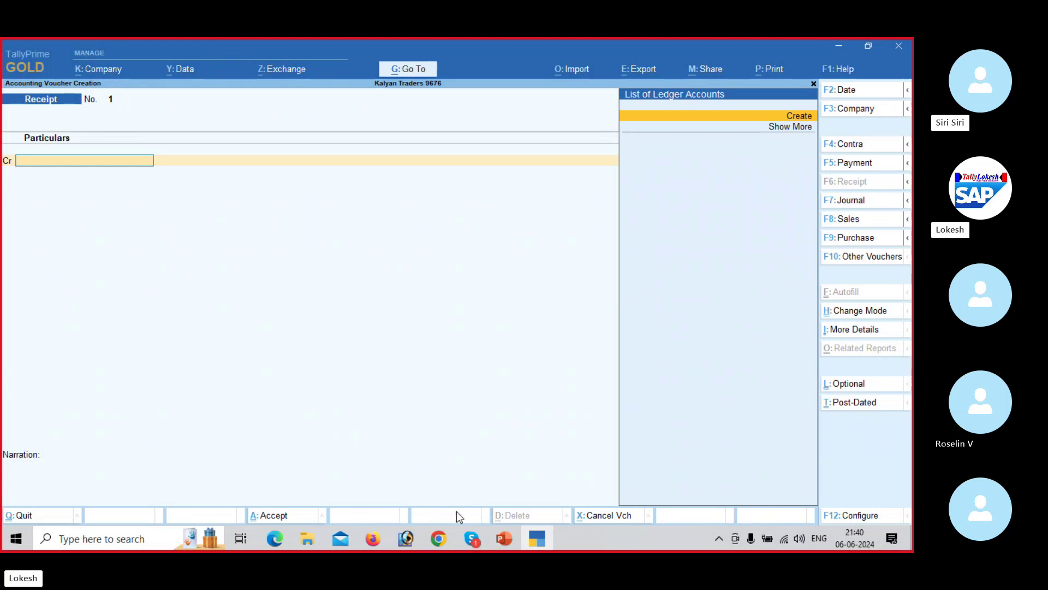
Step: Switch to the Tally Prime 49 Skype call via its taskbar preview
{"action": "mouse_move", "coordinate": [468, 528]}
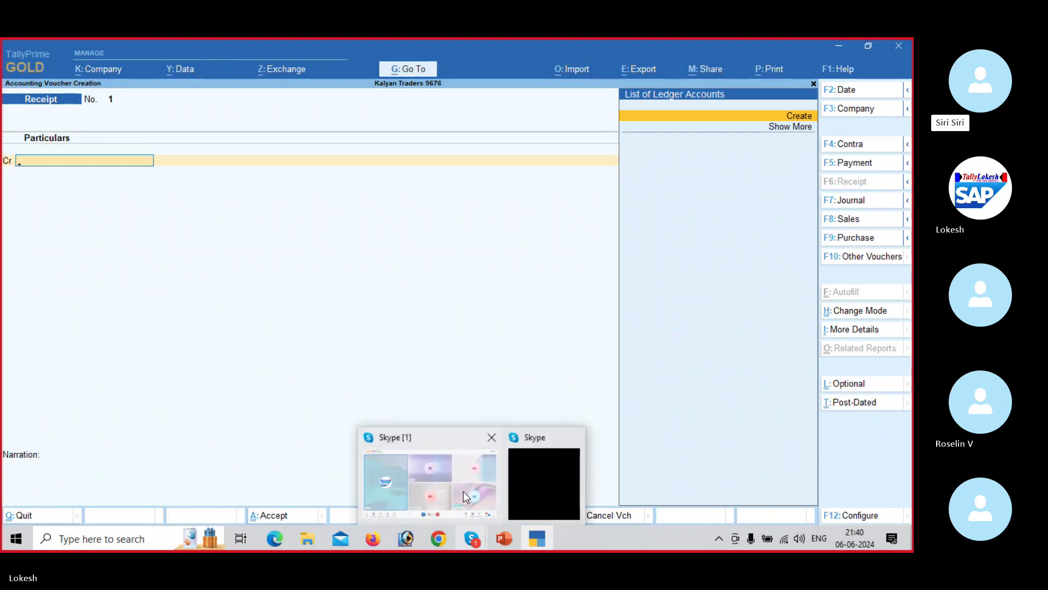
{"action": "left_click", "coordinate": [463, 490]}
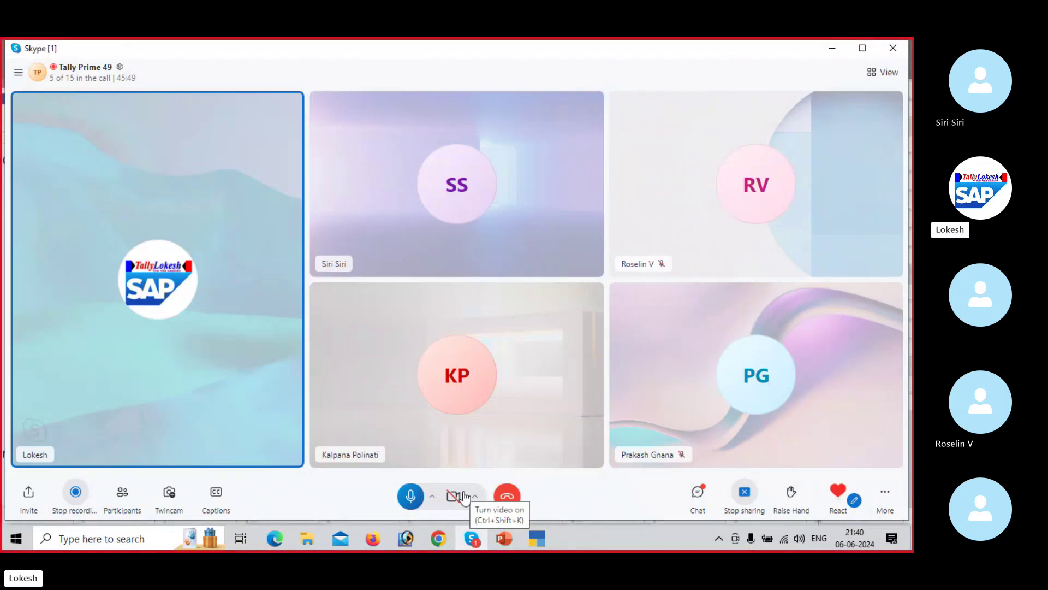